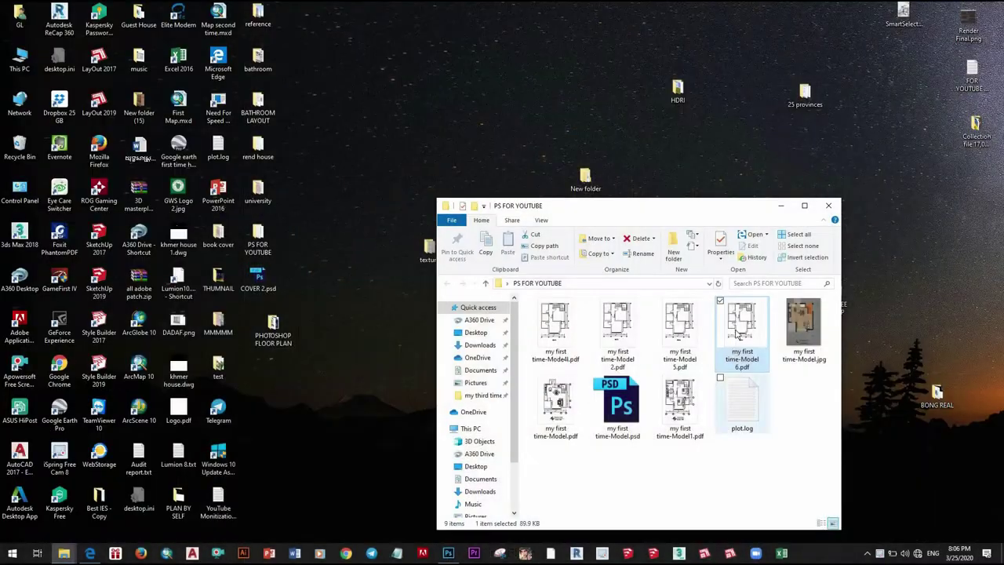
# - Drag 'my first time-Model 6.pdf' from Explorer onto Photoshop to bring up Import PDF
pyautogui.moveTo(738, 335); pyautogui.dragTo(440, 306)
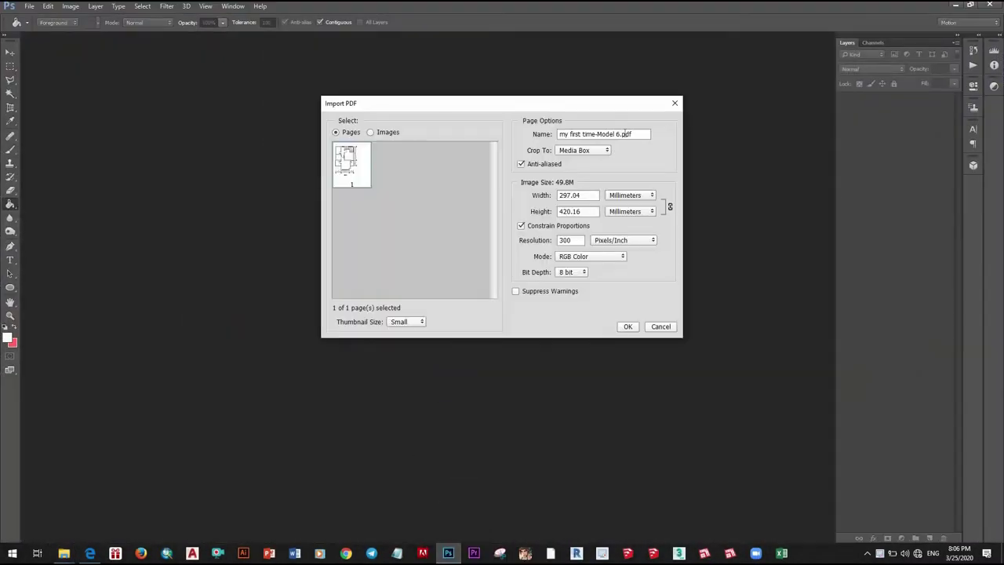
# - Import the PDF at 300 Pixels/Inch and fill the whole canvas white on a new layer
pyautogui.click(628, 327)
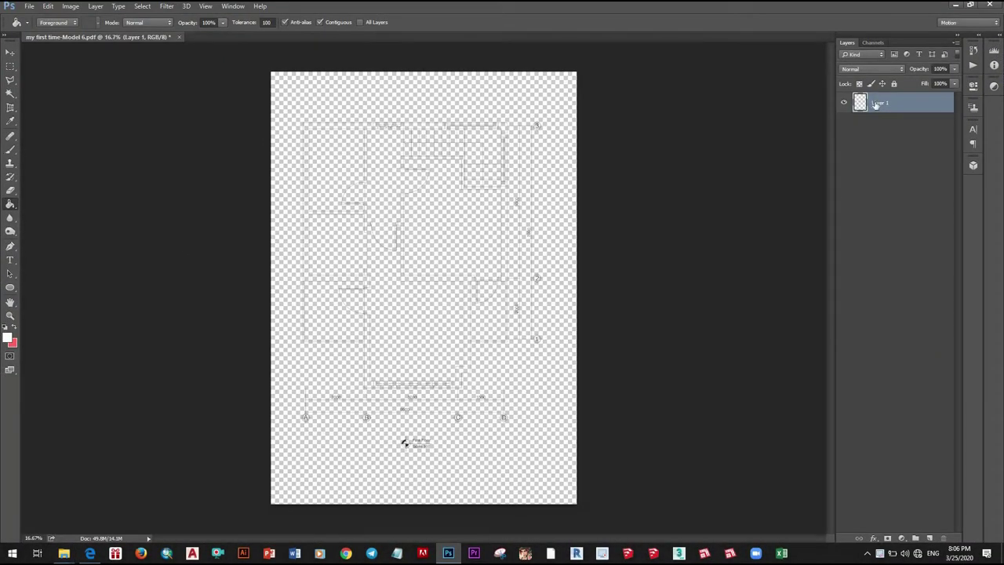
pyautogui.press('m')
pyautogui.hotkey('ctrl', 'a')
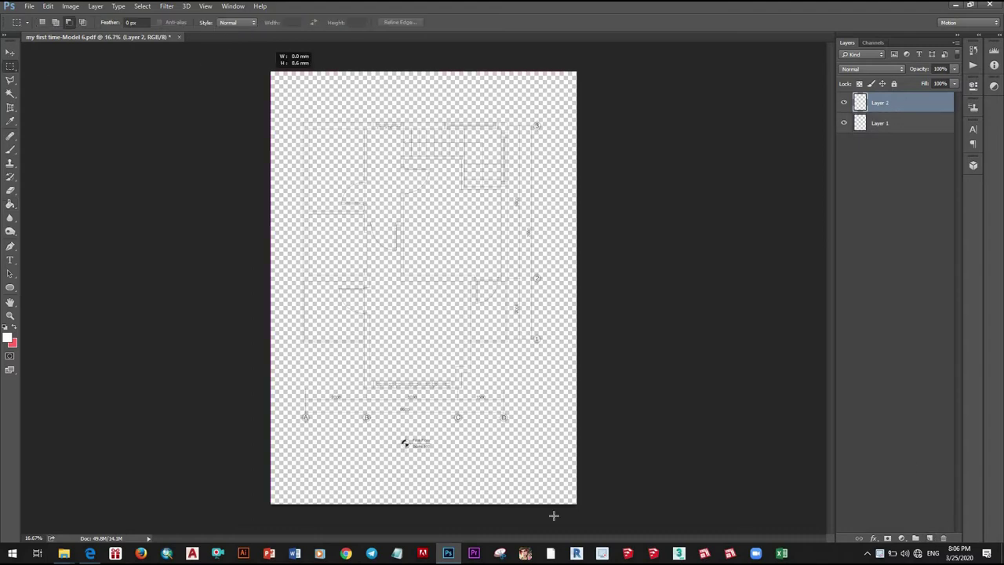
pyautogui.press('g')
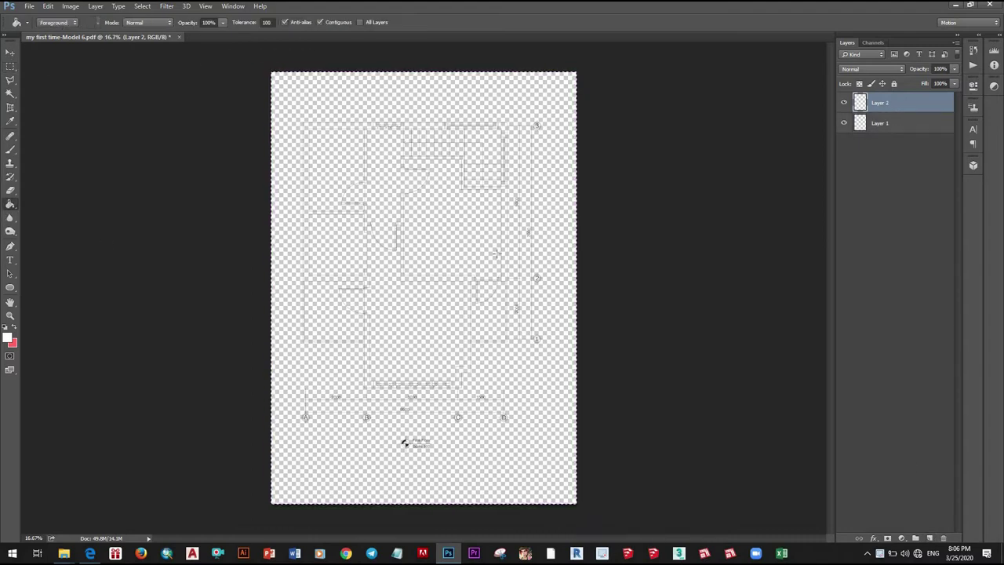
pyautogui.click(424, 196)
# - Move the white Layer 2 beneath the floor-plan linework layer
pyautogui.moveTo(892, 137); pyautogui.dragTo(892, 138)
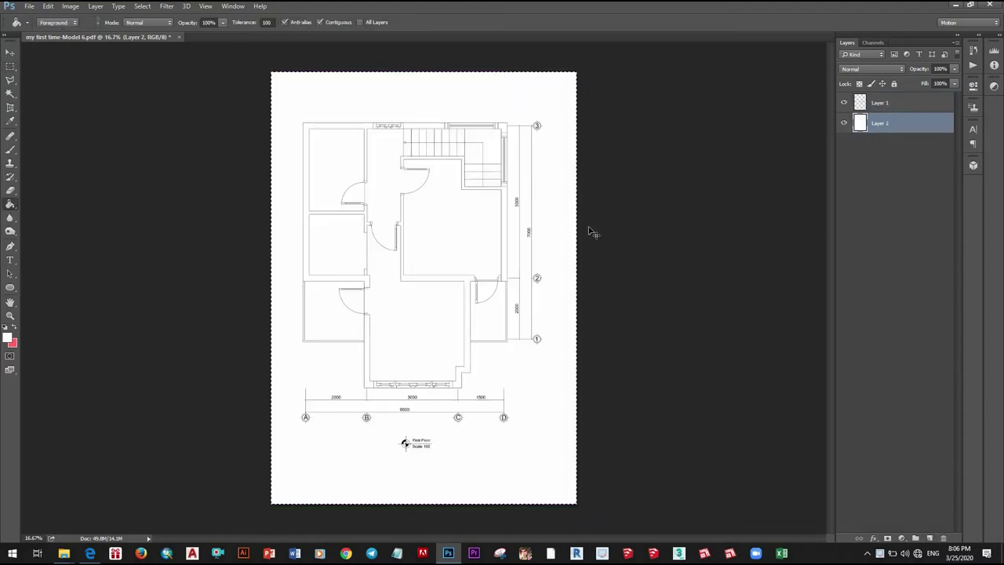
pyautogui.scroll(3, 441, 259)
pyautogui.scroll(-3, 377, 293)
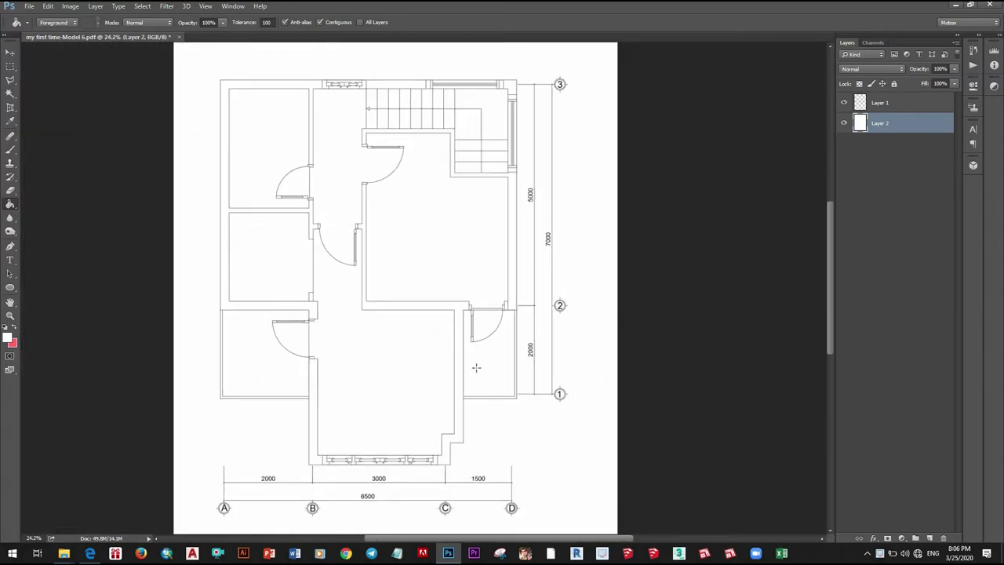
pyautogui.scroll(-1, 477, 360)
pyautogui.scroll(3, 431, 330)
pyautogui.scroll(-1, 546, 359)
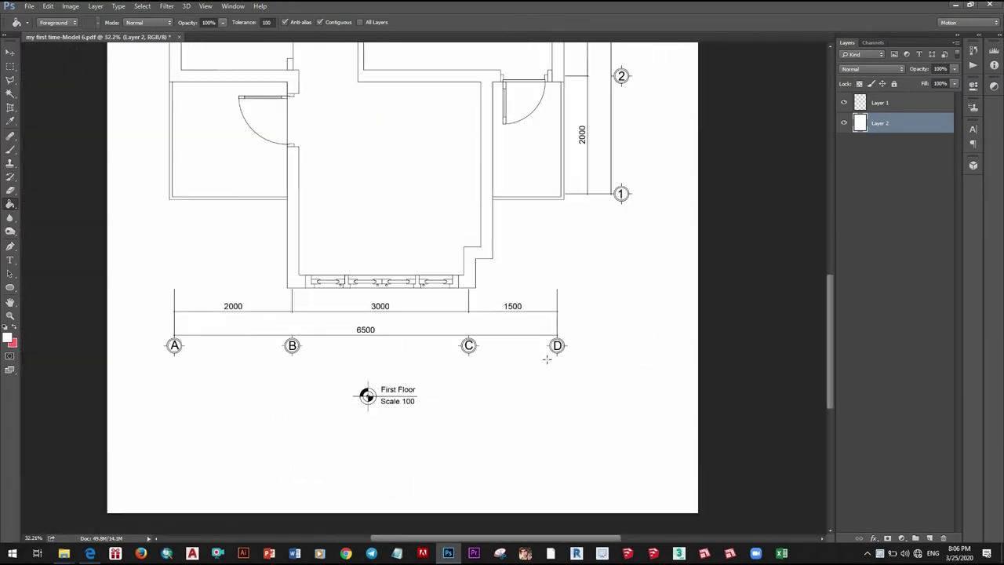
pyautogui.scroll(-2, 493, 418)
pyautogui.scroll(-2, 489, 421)
pyautogui.scroll(1, 463, 411)
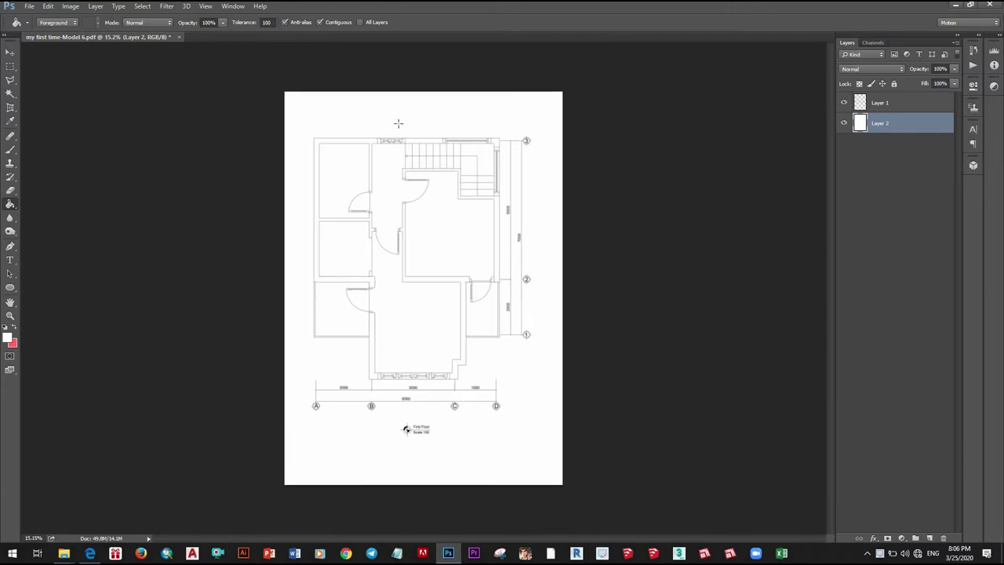
pyautogui.click(10, 52)
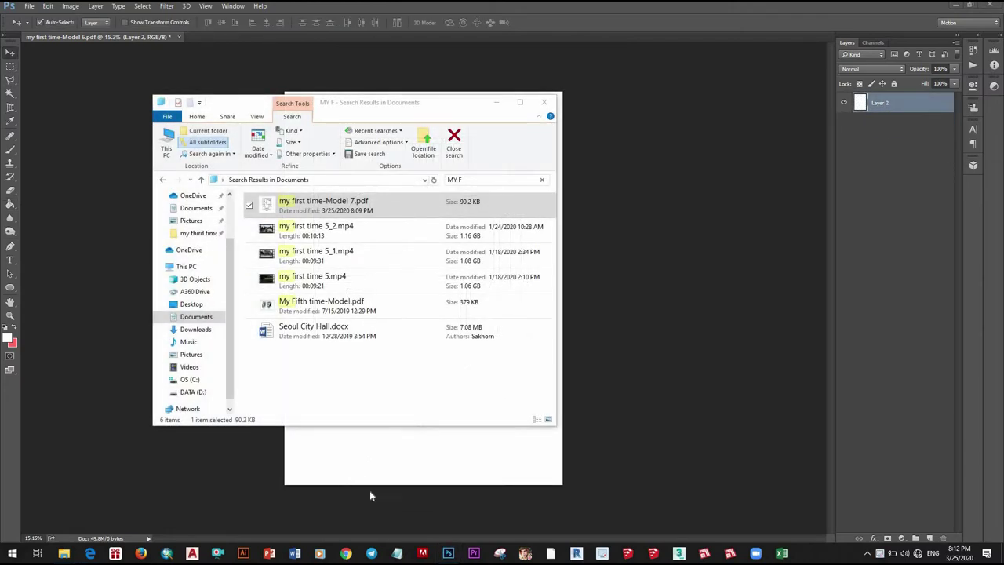
# - Place 'my first time-Model 7' as a smart-object layer showing the First Floor plan
pyautogui.moveTo(322, 206); pyautogui.dragTo(452, 404)
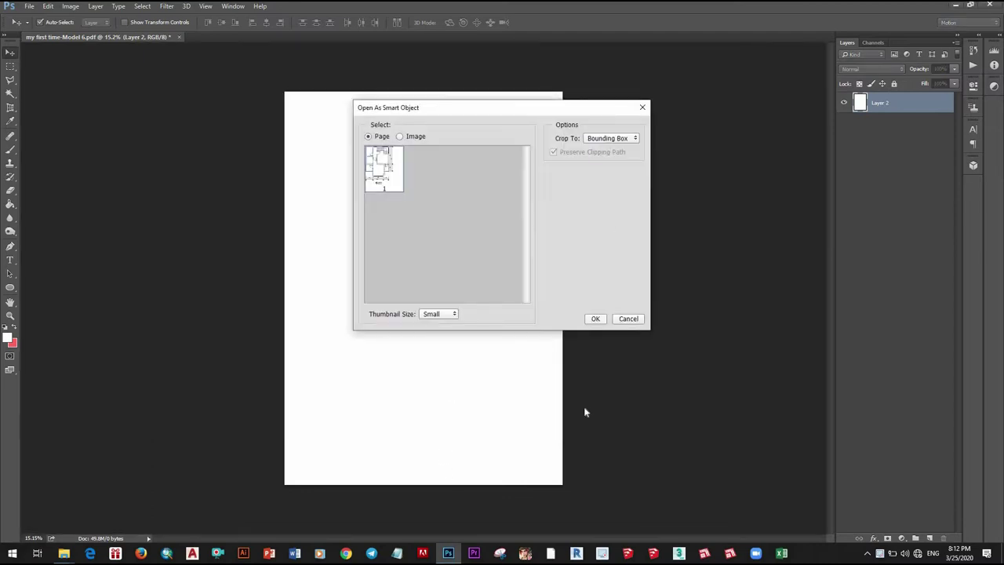
pyautogui.click(596, 320)
pyautogui.click(10, 53)
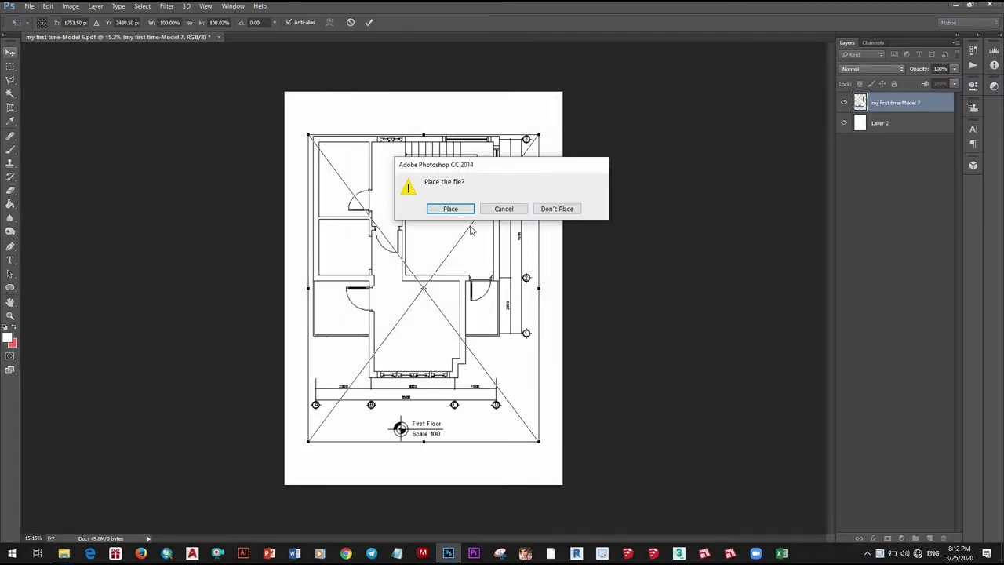
pyautogui.press('Return')
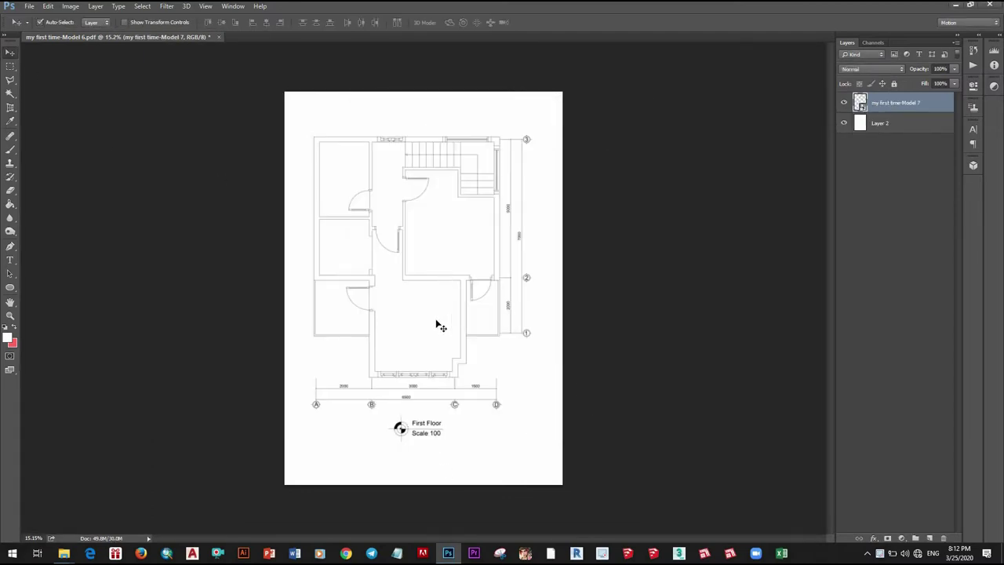
pyautogui.scroll(2, 441, 327)
pyautogui.scroll(2, 448, 337)
pyautogui.scroll(2, 451, 346)
pyautogui.scroll(1, 454, 353)
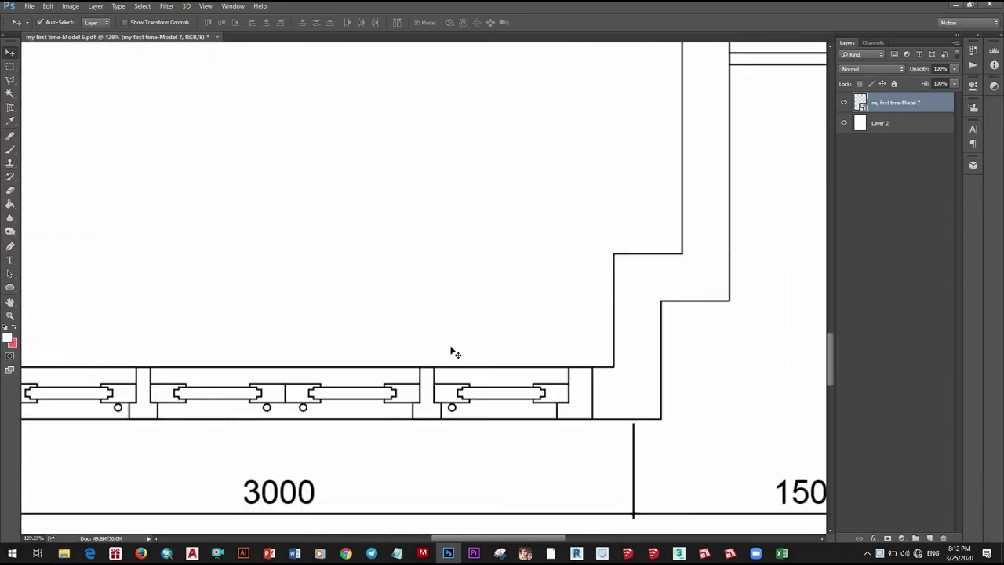
pyautogui.scroll(-5, 443, 350)
pyautogui.scroll(-2, 444, 259)
pyautogui.scroll(1, 381, 291)
pyautogui.scroll(1, 381, 279)
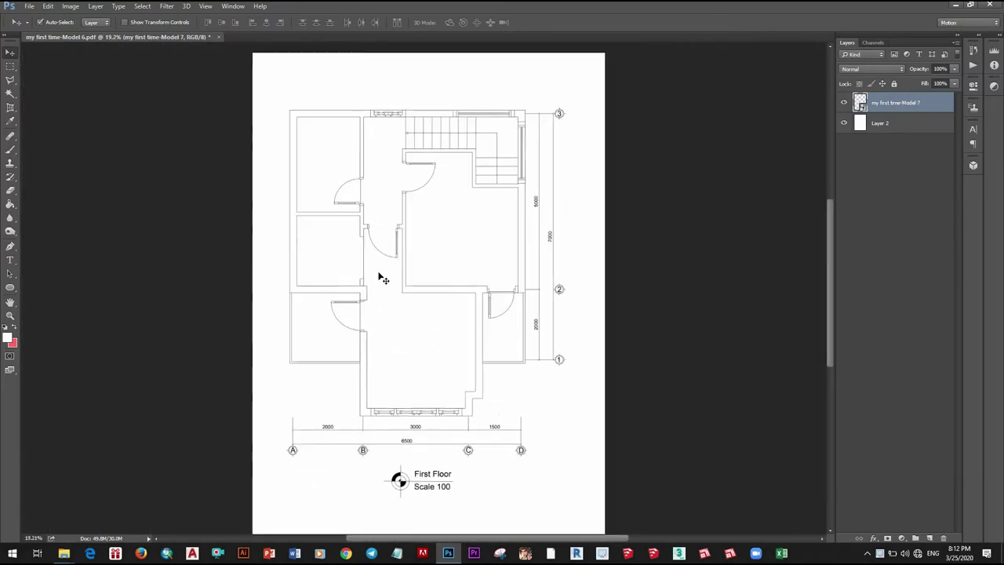
pyautogui.scroll(-1, 368, 294)
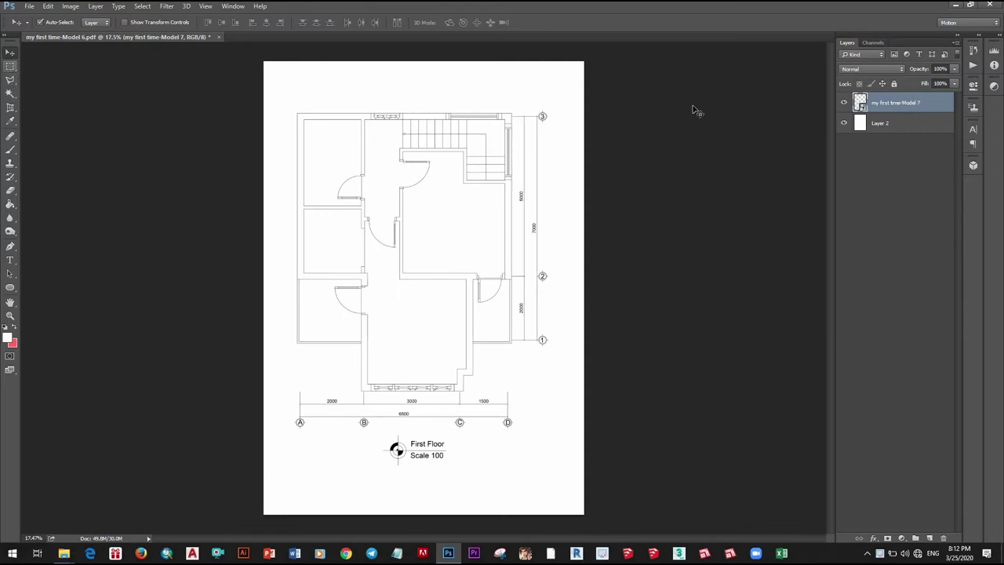
pyautogui.click(885, 124)
# - Select all the wall areas of the plan with the Magic Wand
pyautogui.click(10, 94)
pyautogui.scroll(2, 329, 100)
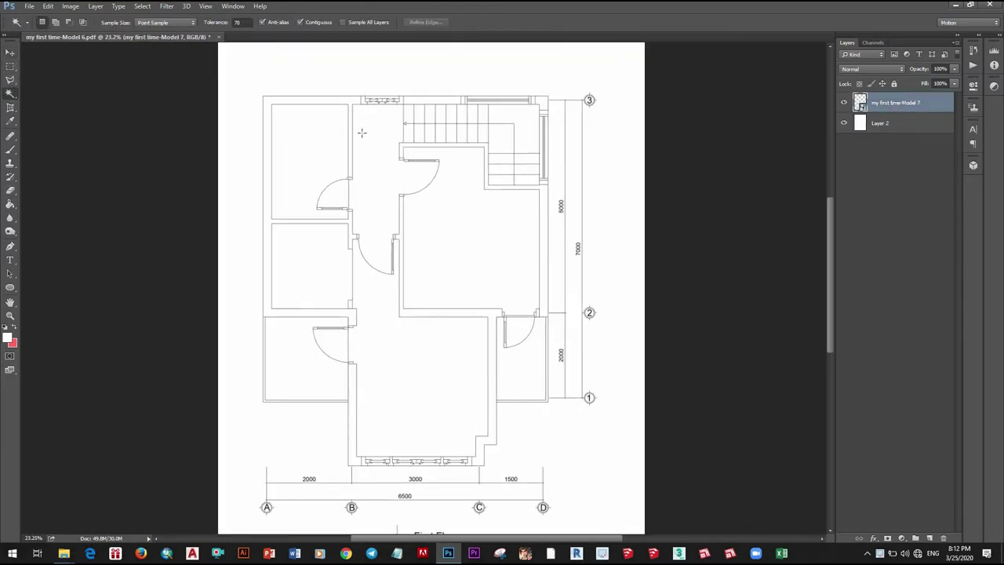
pyautogui.scroll(1, 524, 107)
pyautogui.scroll(-1, 545, 105)
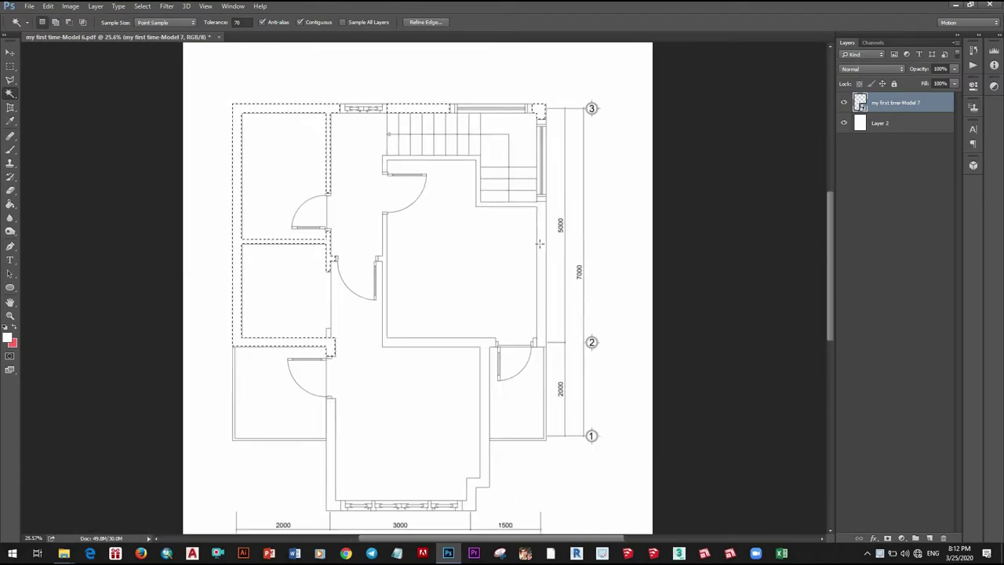
pyautogui.scroll(1, 545, 106)
pyautogui.scroll(-2, 476, 279)
pyautogui.keyDown('shift'); pyautogui.click(476, 276); pyautogui.keyUp('shift')
pyautogui.keyDown('shift'); pyautogui.click(451, 345); pyautogui.keyUp('shift')
pyautogui.scroll(1, 463, 353)
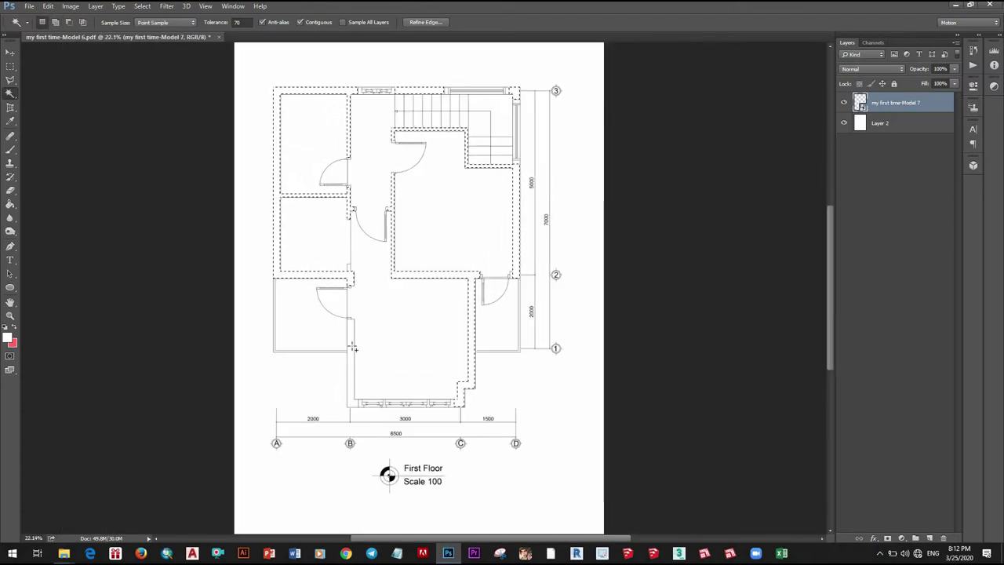
pyautogui.scroll(1, 363, 352)
pyautogui.scroll(-1, 488, 381)
pyautogui.scroll(-1, 488, 381)
pyautogui.scroll(1, 488, 228)
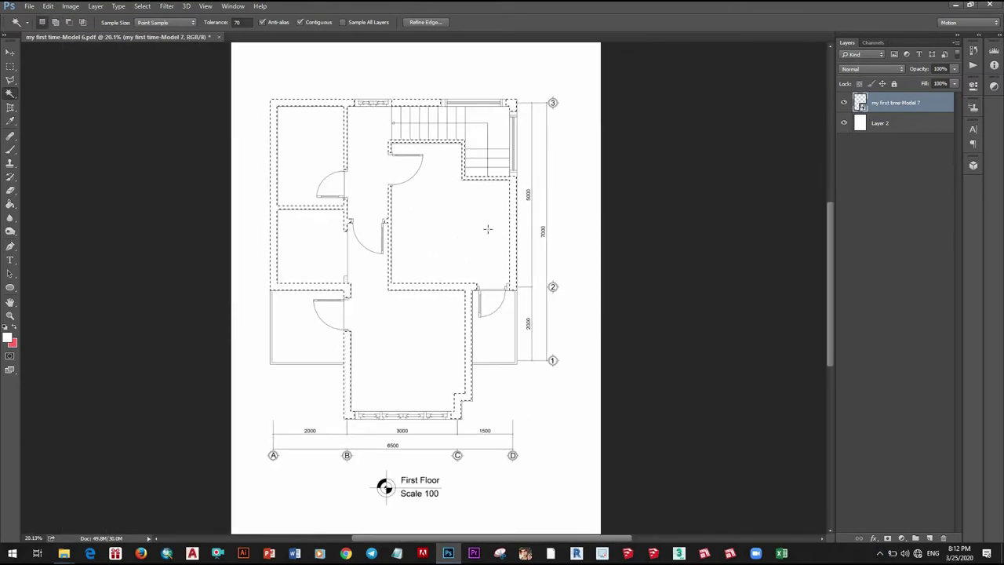
# - Add a new empty layer and set the foreground colour to near-black
pyautogui.click(930, 539)
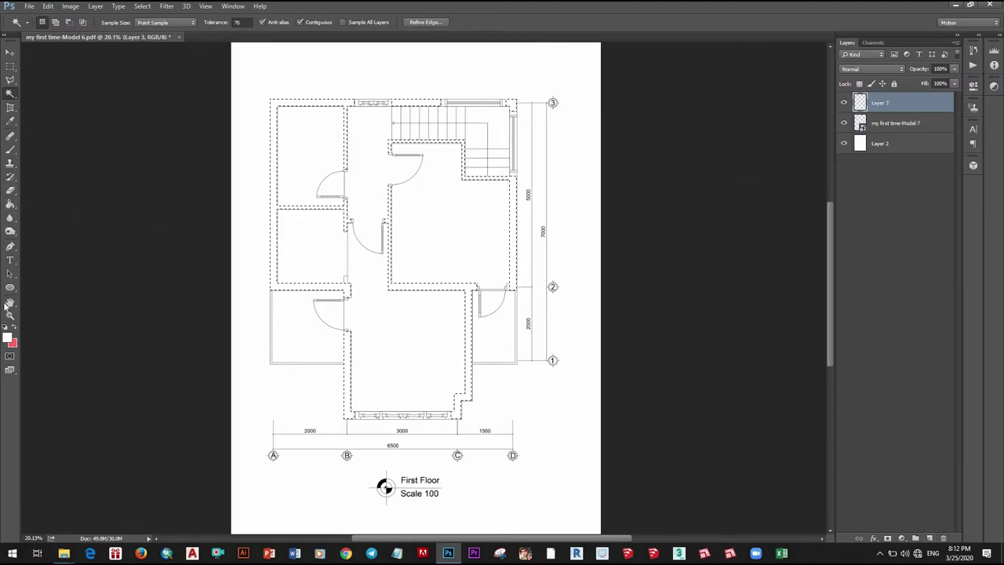
pyautogui.click(8, 337)
pyautogui.click(549, 220)
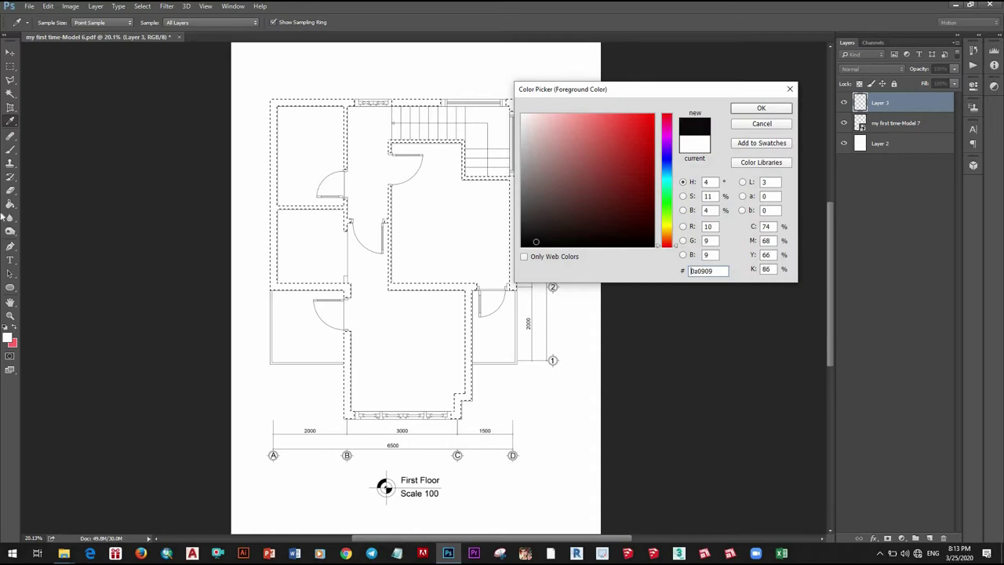
pyautogui.click(780, 114)
# - Fill the selected walls solid black with the Paint Bucket
pyautogui.press('w')
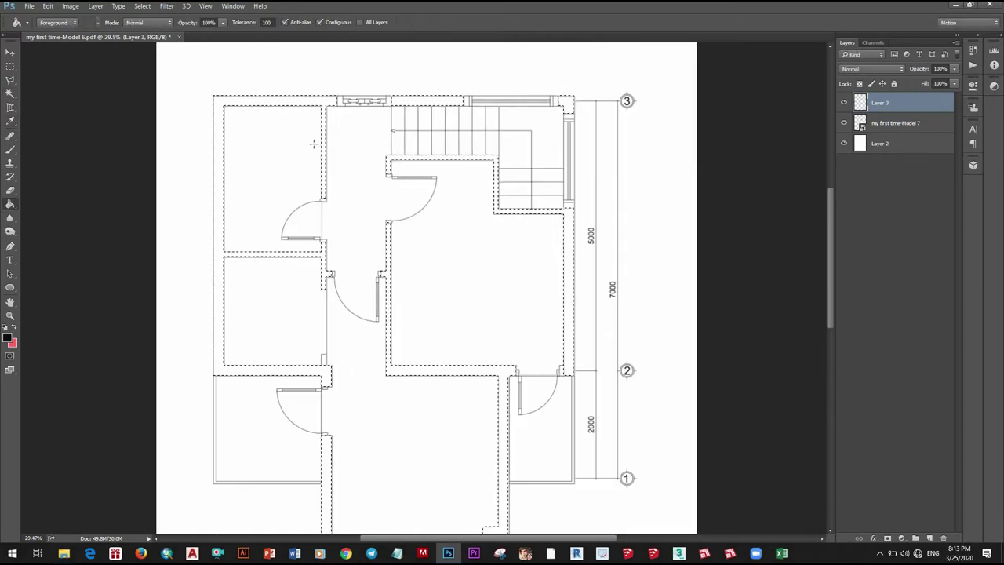
pyautogui.press('g')
pyautogui.click(306, 314)
pyautogui.scroll(5, 346, 295)
pyautogui.scroll(-1, 346, 296)
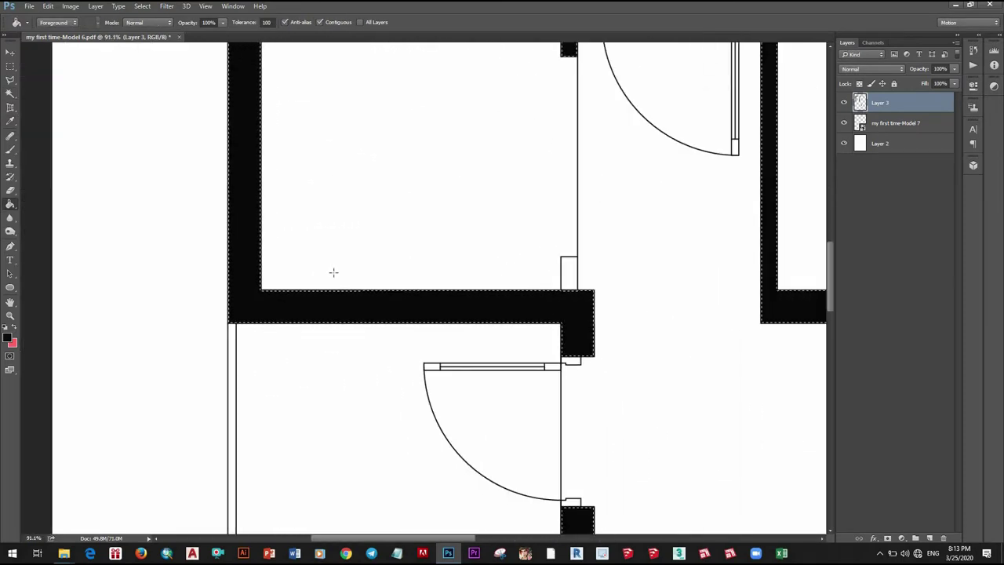
pyautogui.scroll(-3, 332, 273)
pyautogui.scroll(-3, 353, 330)
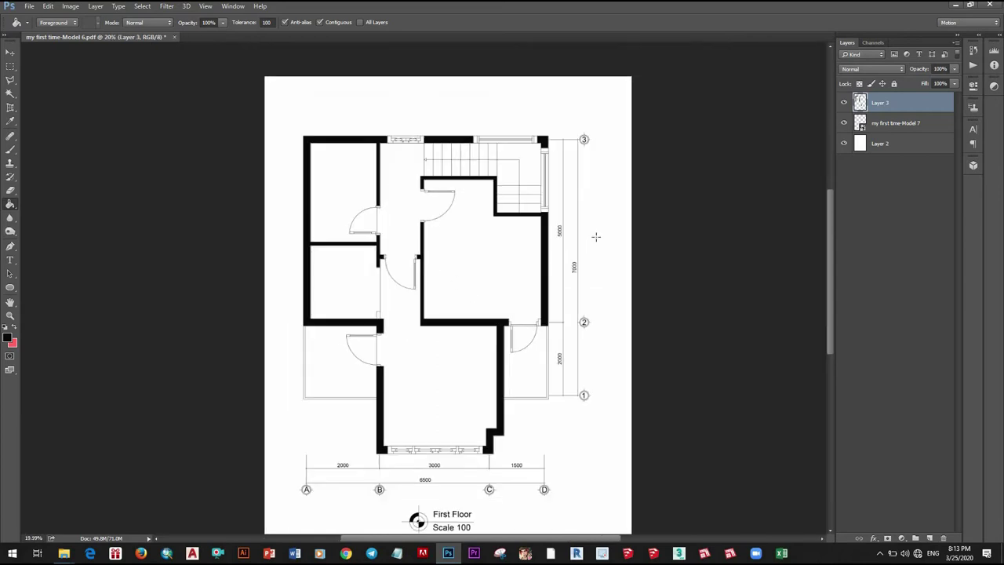
pyautogui.scroll(-2, 418, 293)
pyautogui.scroll(1, 408, 270)
pyautogui.scroll(1, 435, 300)
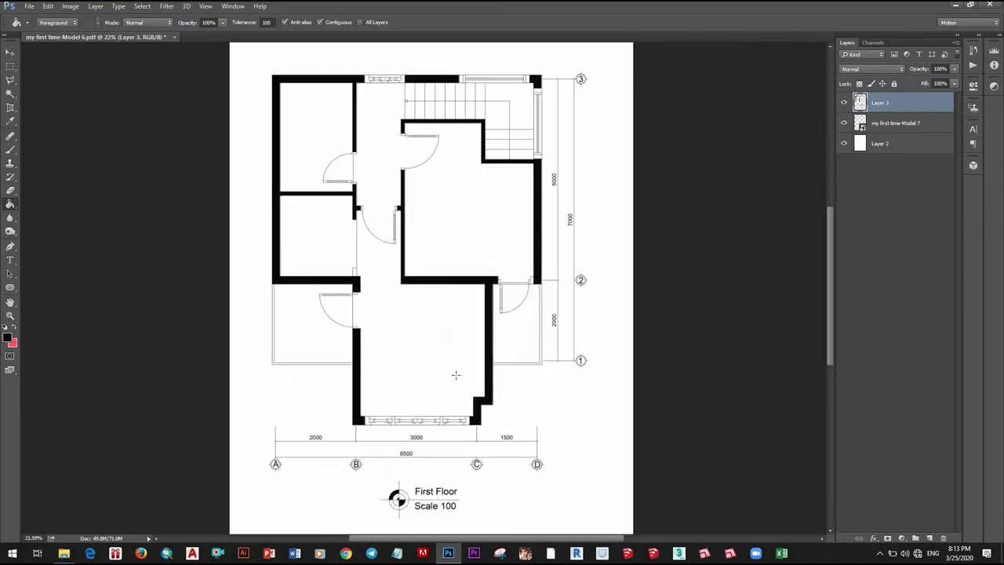
pyautogui.scroll(-1, 456, 375)
pyautogui.scroll(1, 514, 272)
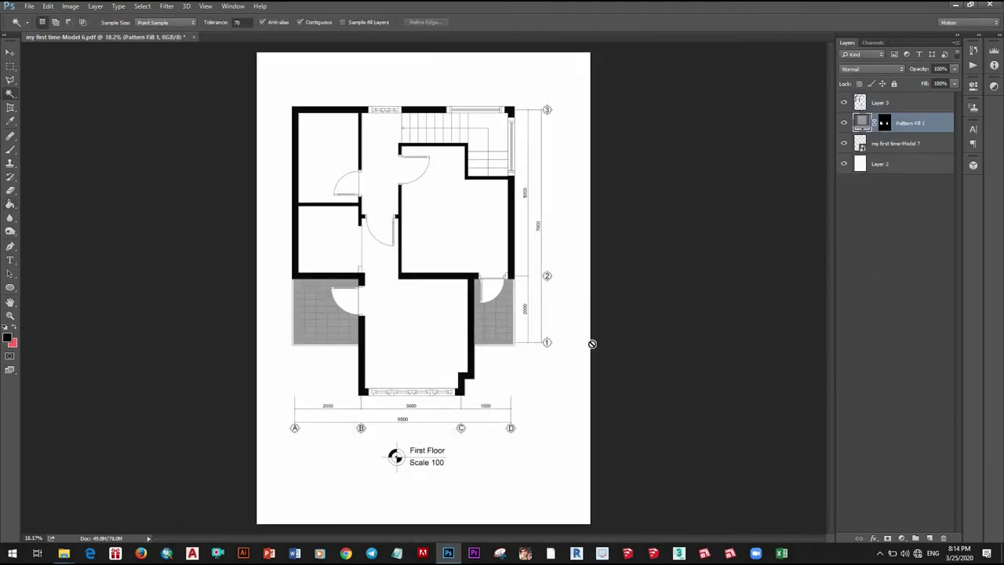
# - Check the grey-tiled side rooms and reselect the Model 7 floor-plan layer
pyautogui.scroll(3, 592, 343)
pyautogui.scroll(-3, 505, 347)
pyautogui.scroll(-1, 417, 321)
pyautogui.scroll(2, 314, 150)
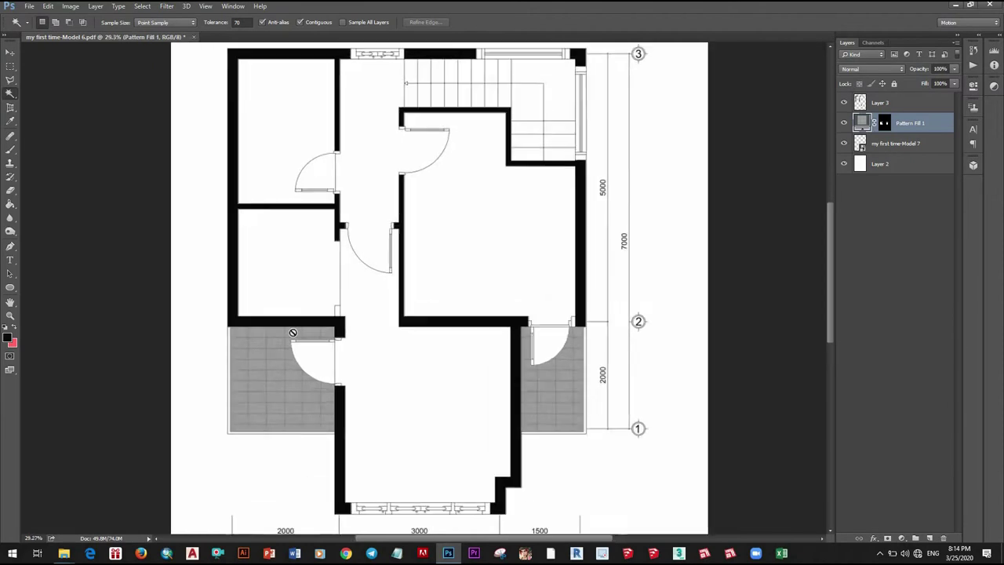
pyautogui.scroll(-2, 293, 333)
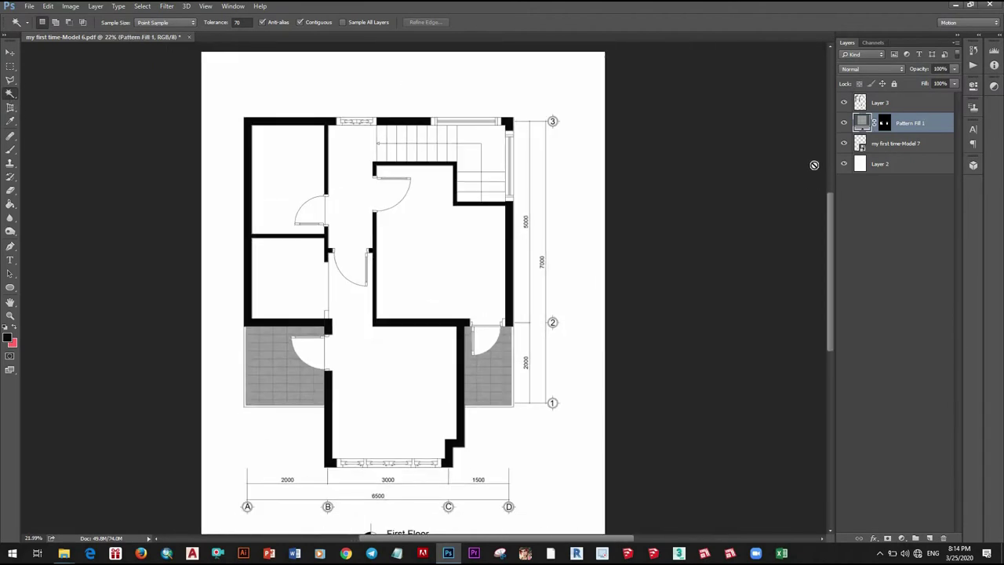
pyautogui.click(883, 147)
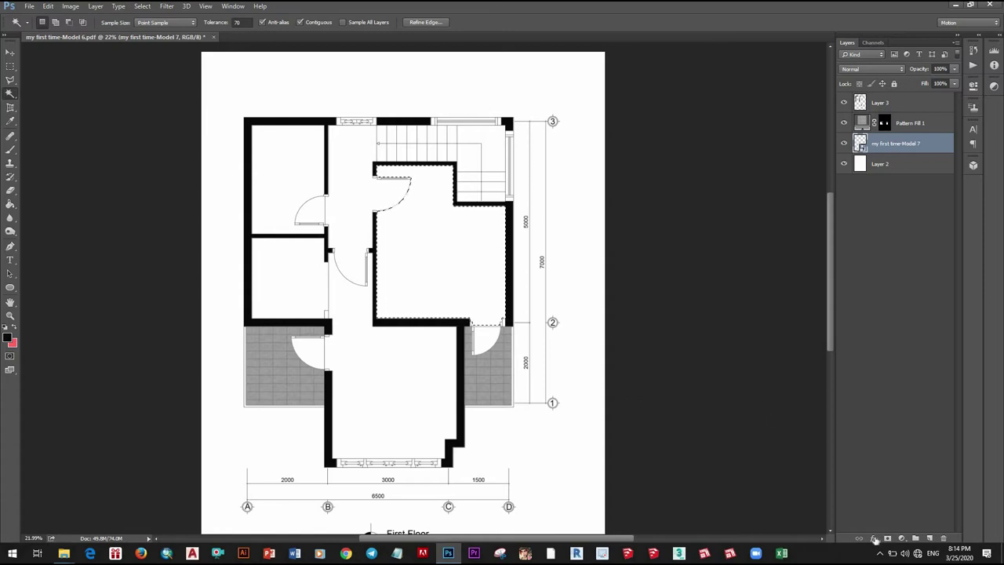
# - Add a Pattern Fill layer, settling on the light wood-plank pattern after trying several
pyautogui.click(903, 539)
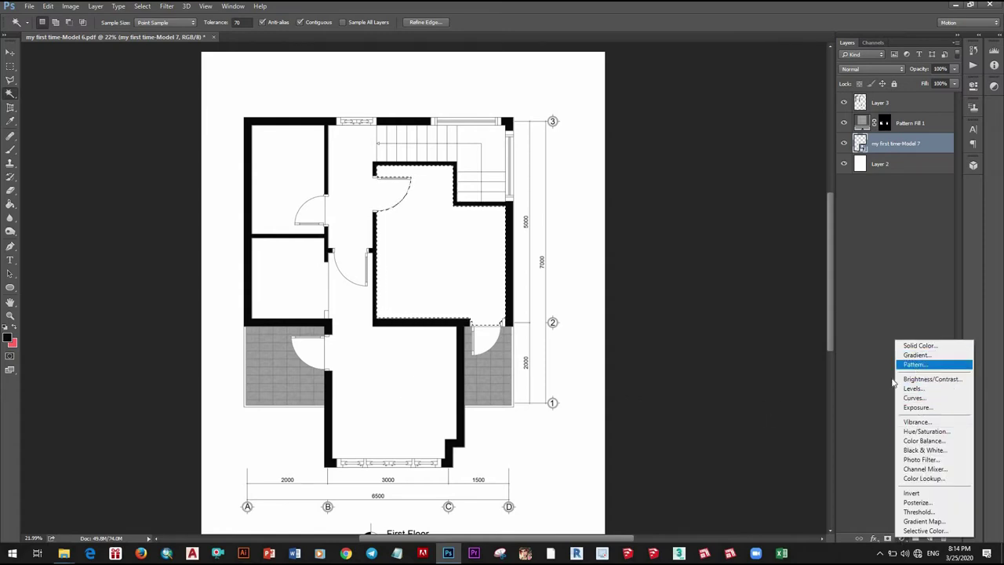
pyautogui.click(918, 365)
pyautogui.click(749, 245)
pyautogui.click(708, 294)
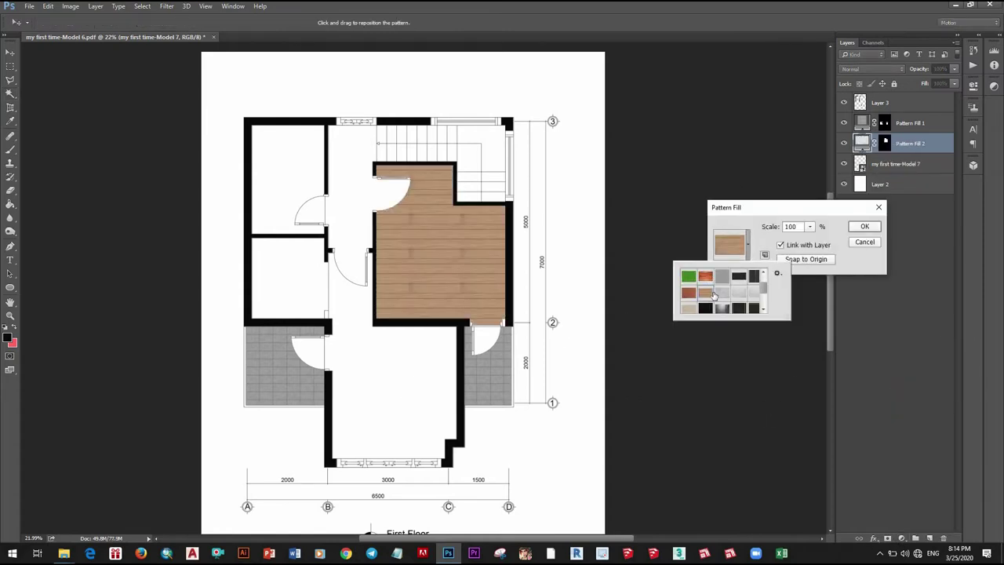
pyautogui.scroll(-1, 724, 293)
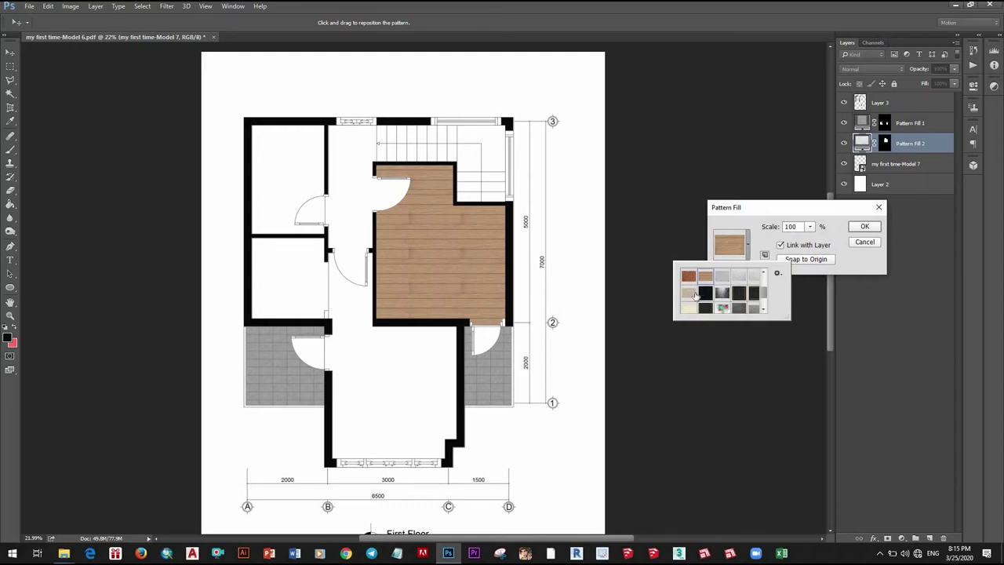
pyautogui.click(690, 294)
pyautogui.click(688, 307)
pyautogui.scroll(1, 720, 296)
pyautogui.scroll(-1, 720, 297)
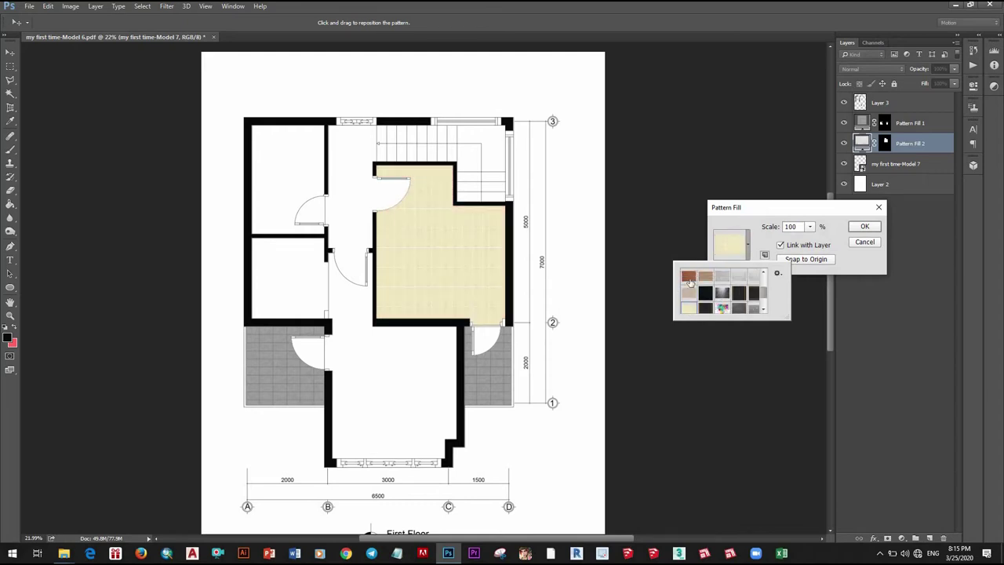
pyautogui.click(689, 276)
pyautogui.click(705, 276)
# - Set the wood pattern's scale to 50% and confirm the fill
pyautogui.click(812, 227)
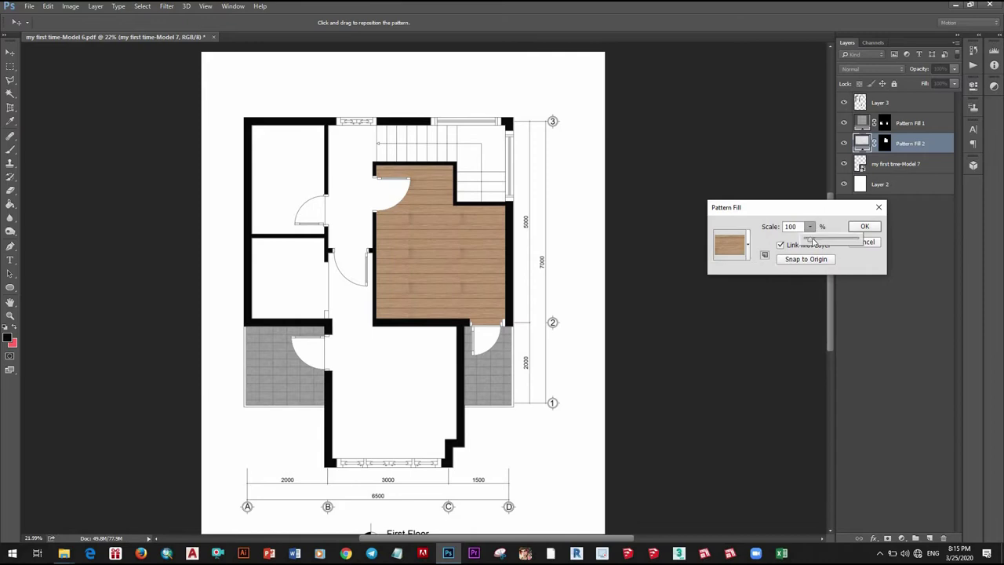
pyautogui.moveTo(767, 229)
pyautogui.mouseDown()
pyautogui.moveTo(805, 233)
pyautogui.moveTo(771, 231)
pyautogui.mouseUp()
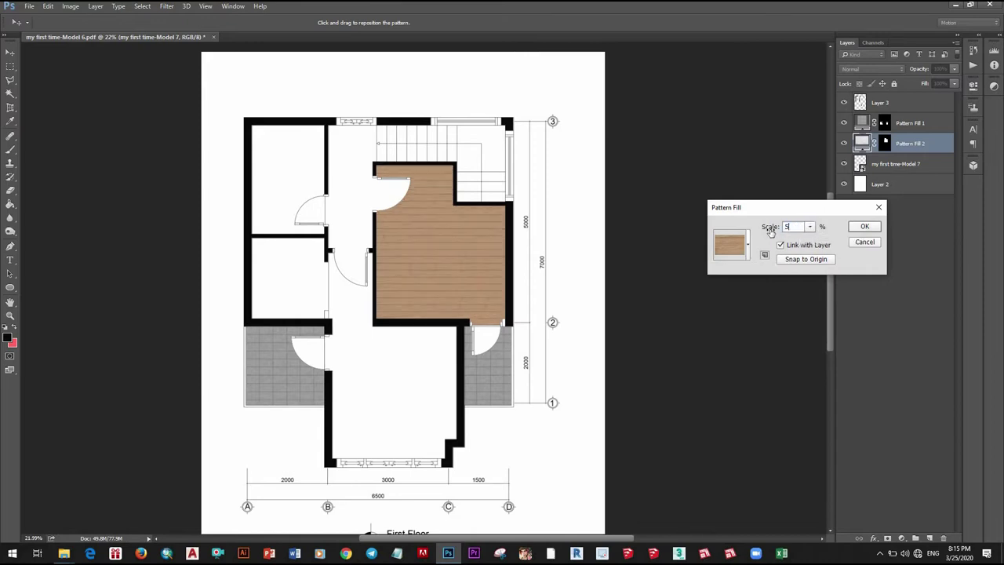
pyautogui.click(864, 228)
pyautogui.press('w')
pyautogui.scroll(-1, 439, 204)
pyautogui.scroll(2, 439, 204)
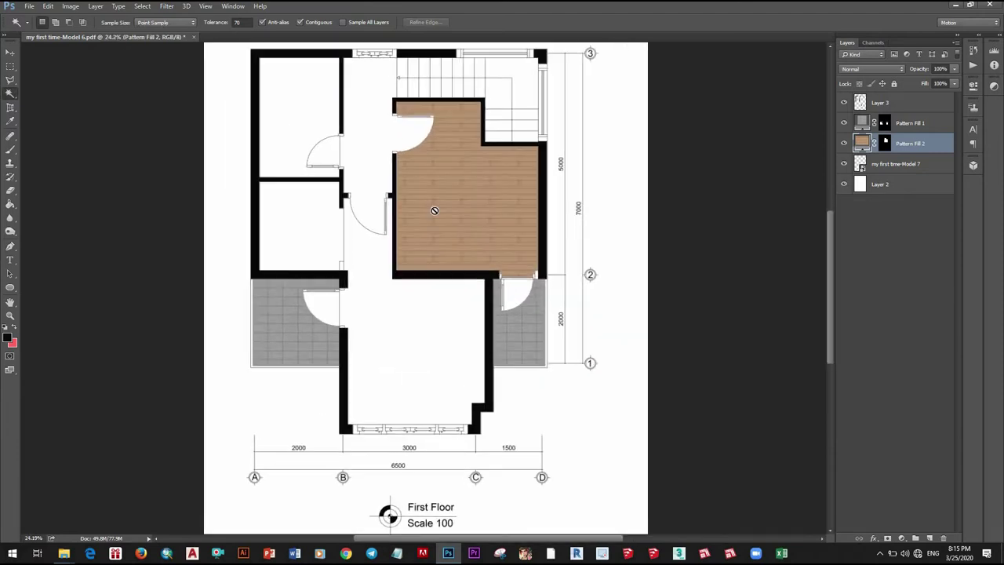
pyautogui.scroll(2, 469, 250)
pyautogui.scroll(3, 470, 249)
pyautogui.scroll(-3, 388, 293)
pyautogui.scroll(-3, 398, 291)
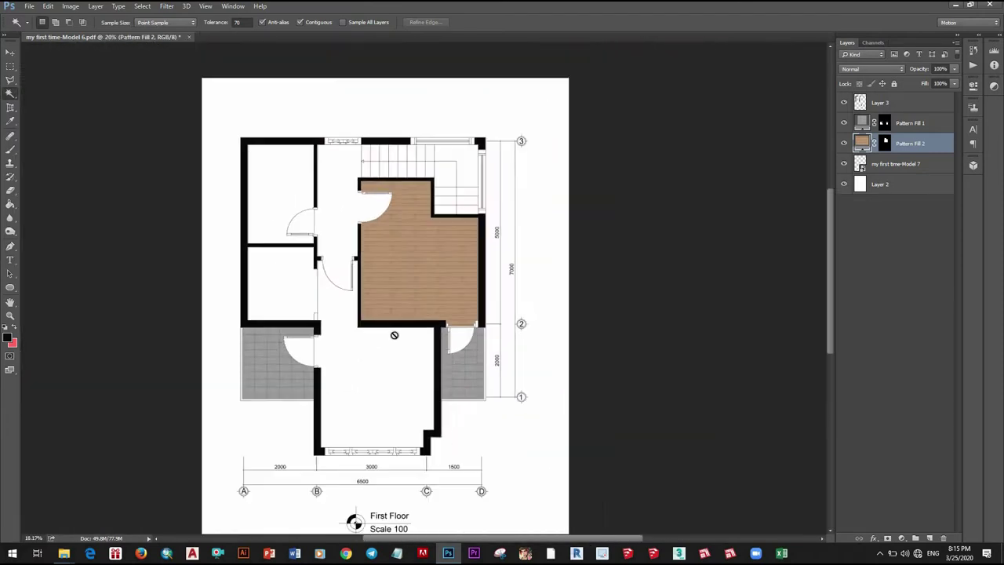
# - Delete the old wood fill and select the central room, both left rooms and lower hall
pyautogui.press('Delete')
pyautogui.click(435, 227)
pyautogui.scroll(1, 435, 226)
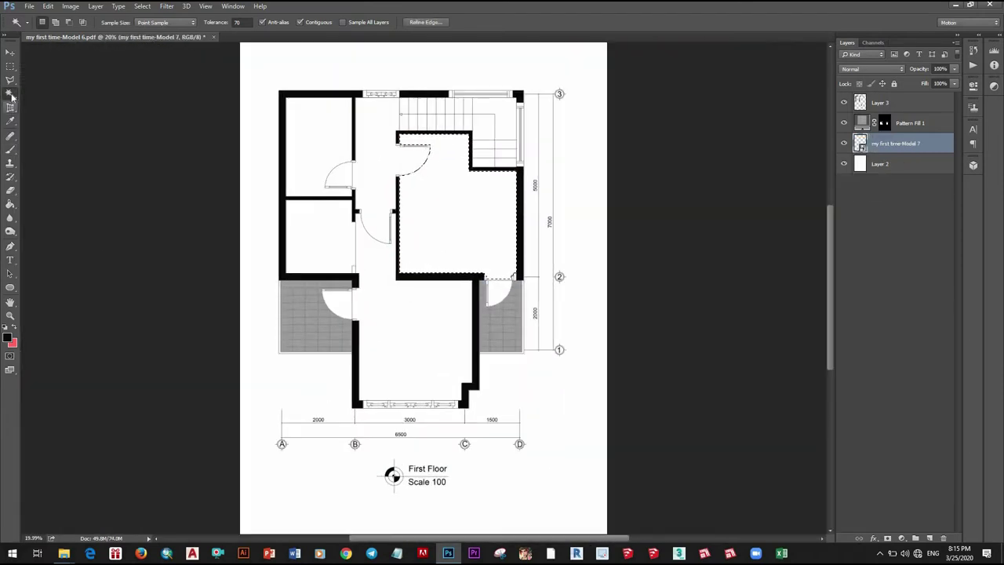
pyautogui.keyDown('shift'); pyautogui.click(395, 329); pyautogui.keyUp('shift')
pyautogui.keyDown('shift'); pyautogui.click(329, 249); pyautogui.keyUp('shift')
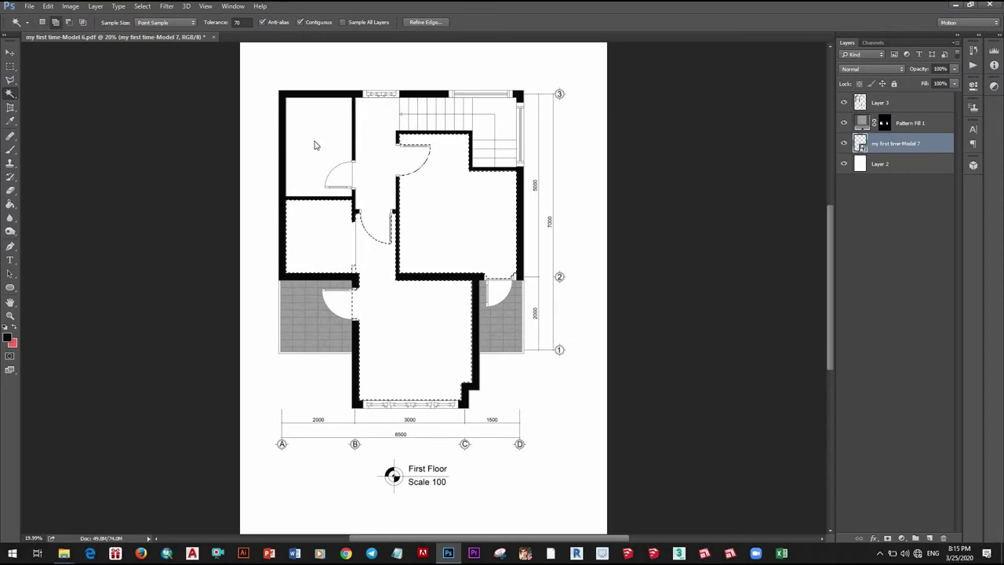
pyautogui.keyDown('shift'); pyautogui.click(319, 144); pyautogui.keyUp('shift')
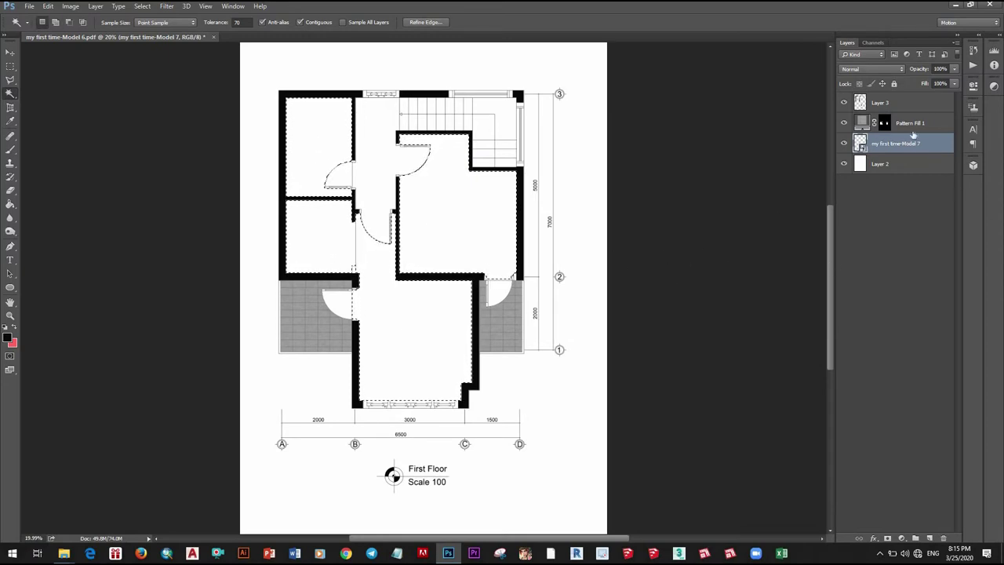
# - Fill the selected rooms with the wood-plank Pattern Fill at scale 50
pyautogui.click(902, 538)
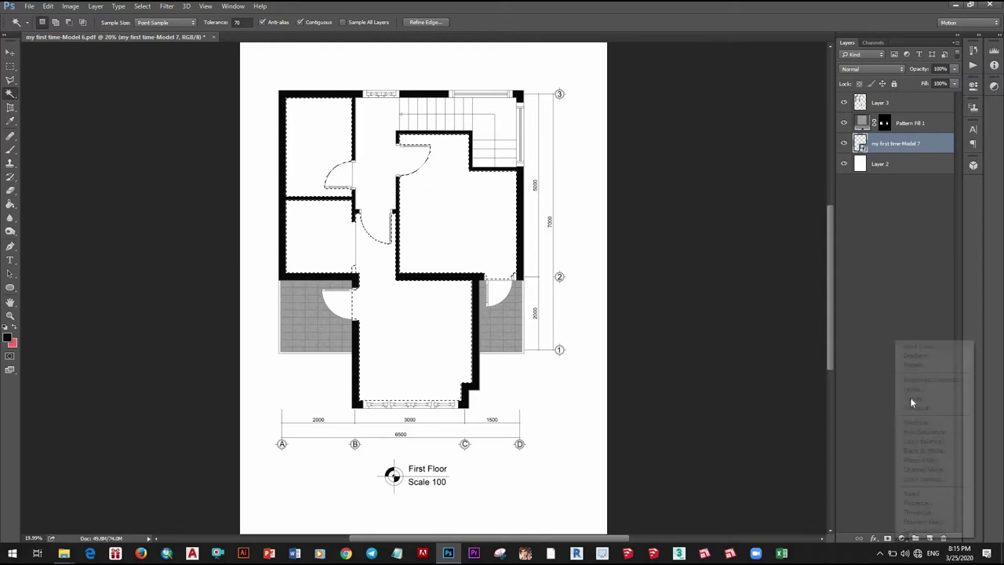
pyautogui.click(914, 365)
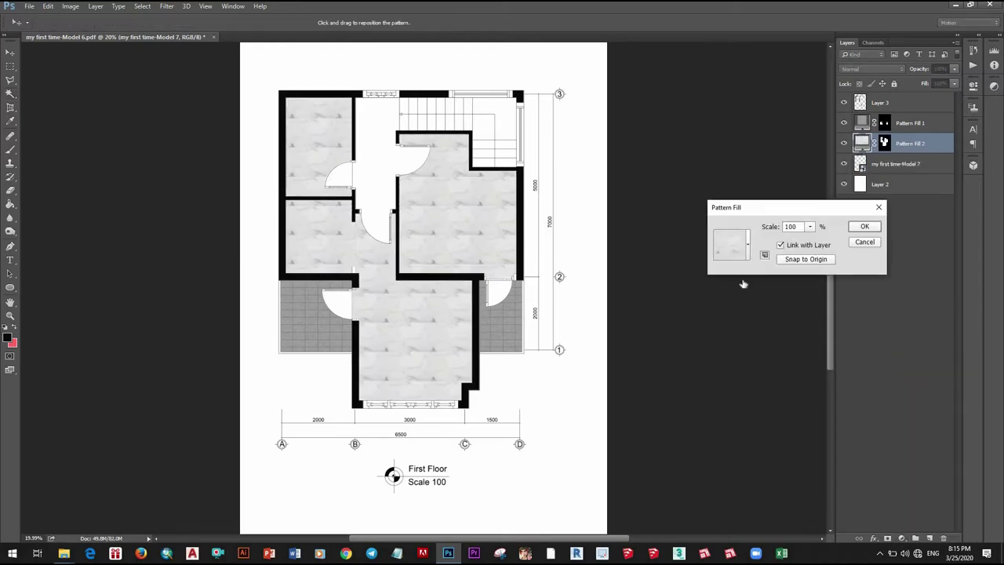
pyautogui.click(731, 245)
pyautogui.click(704, 277)
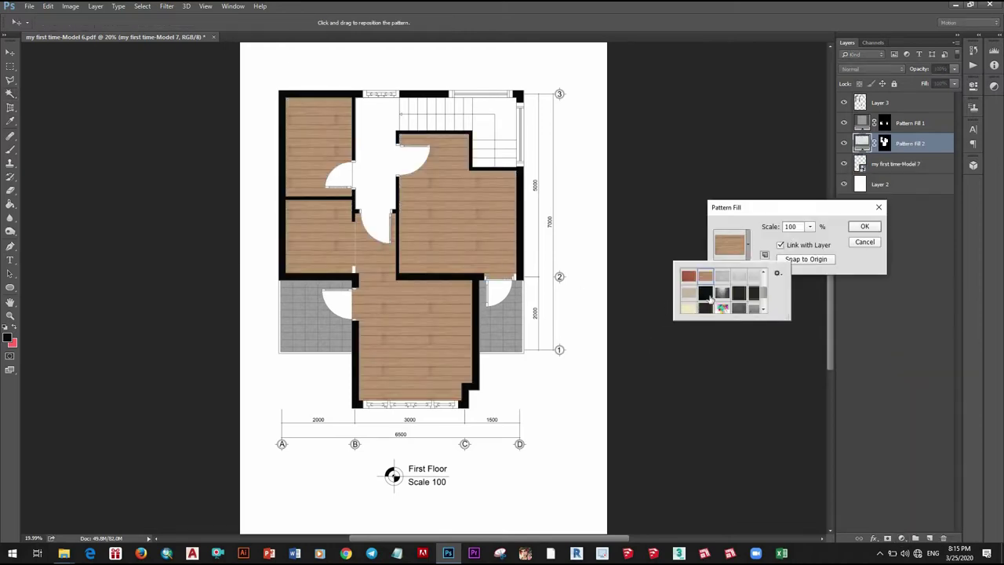
pyautogui.click(801, 226)
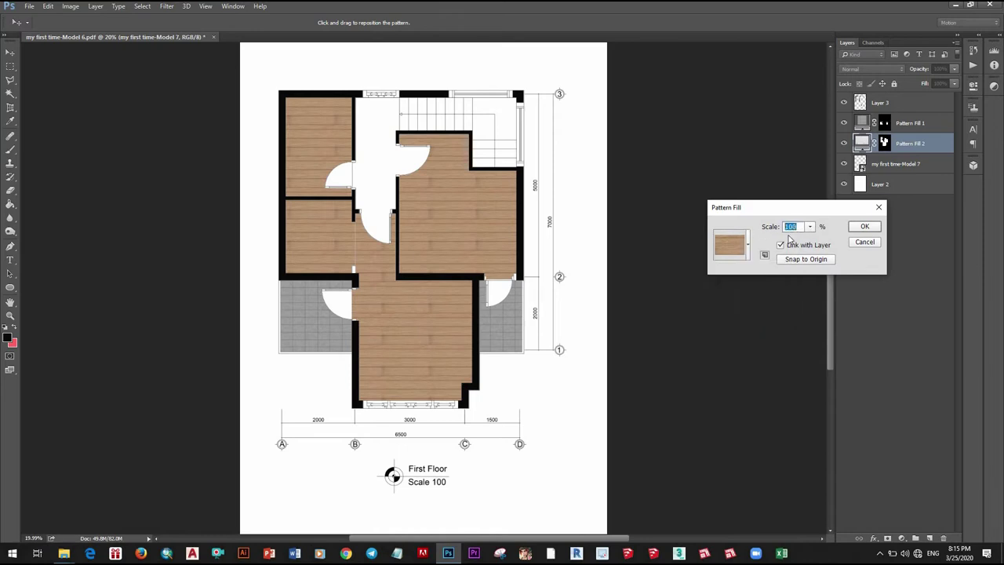
pyautogui.write('50')
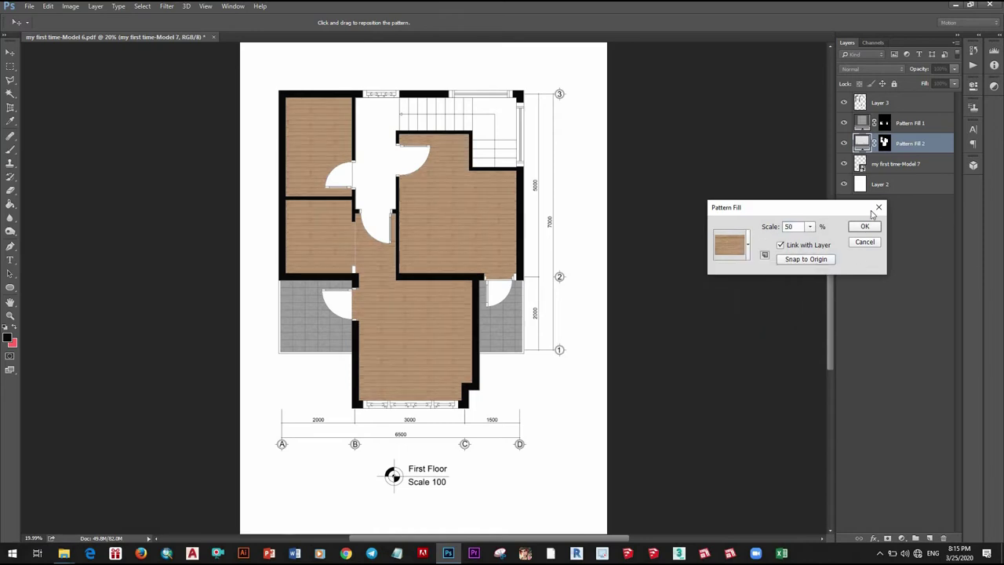
pyautogui.press('Return')
# - Scroll around the plan to inspect the new wood floors
pyautogui.scroll(-2, 393, 164)
pyautogui.scroll(1, 393, 163)
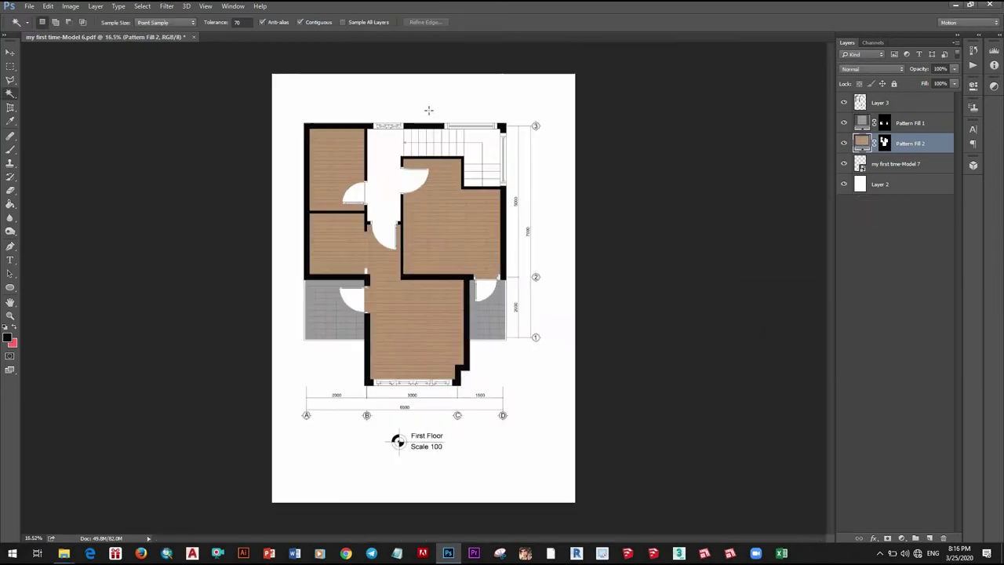
pyautogui.scroll(3, 385, 163)
pyautogui.scroll(-3, 384, 163)
pyautogui.scroll(1, 381, 298)
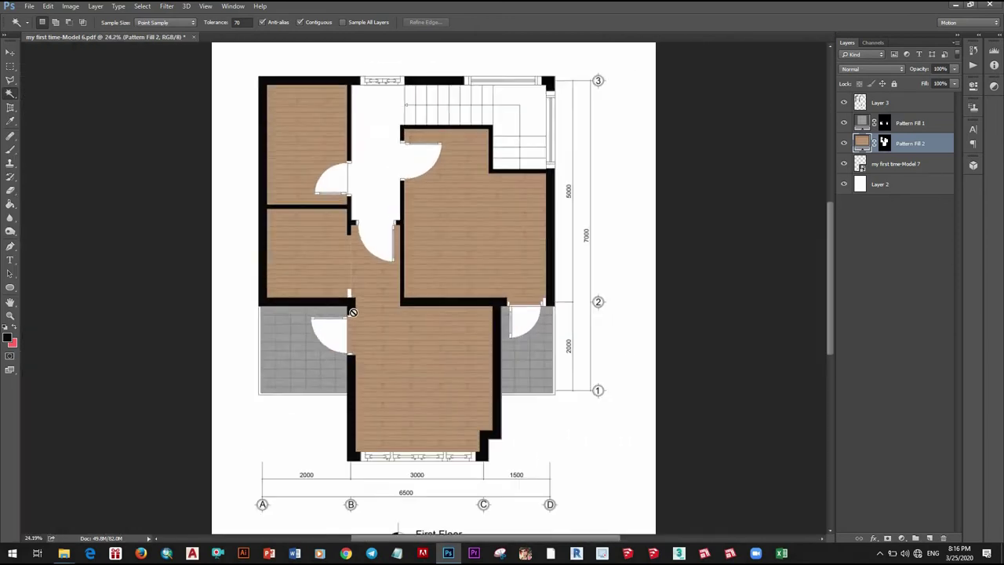
pyautogui.scroll(1, 348, 309)
pyautogui.scroll(1, 338, 354)
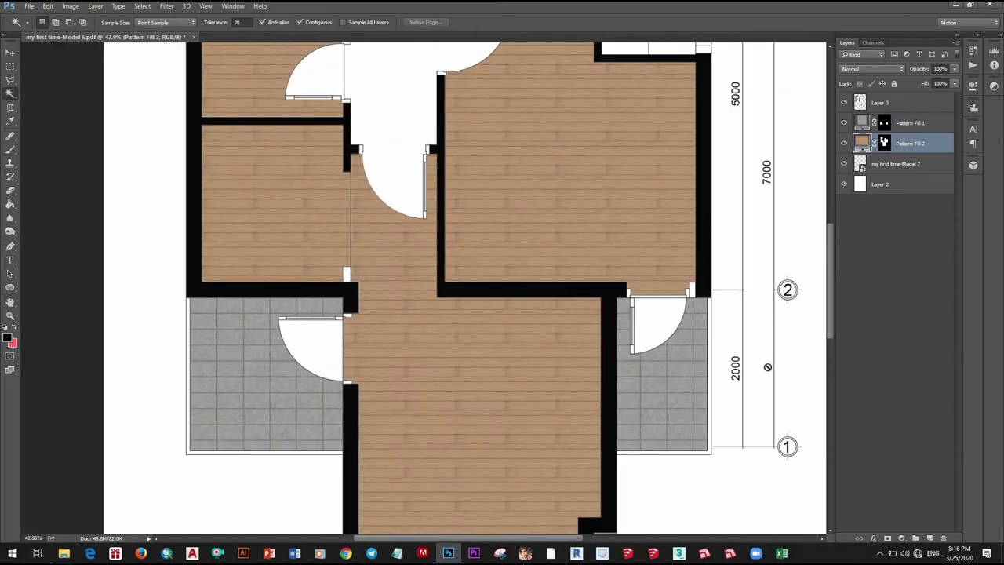
pyautogui.scroll(-1, 423, 377)
pyautogui.scroll(-1, 392, 149)
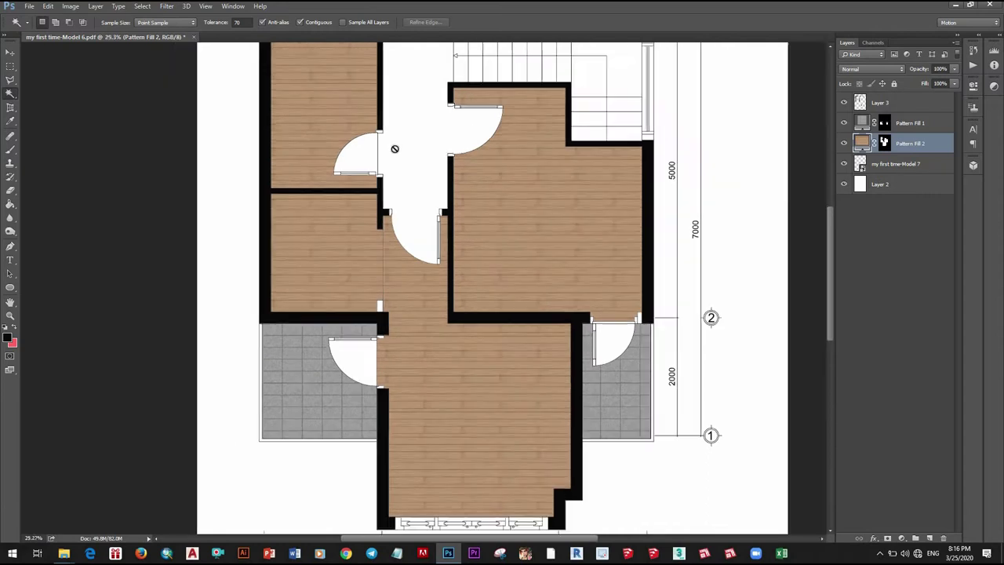
pyautogui.scroll(1, 392, 235)
pyautogui.scroll(-1, 481, 261)
pyautogui.scroll(1, 428, 254)
pyautogui.scroll(-1, 439, 259)
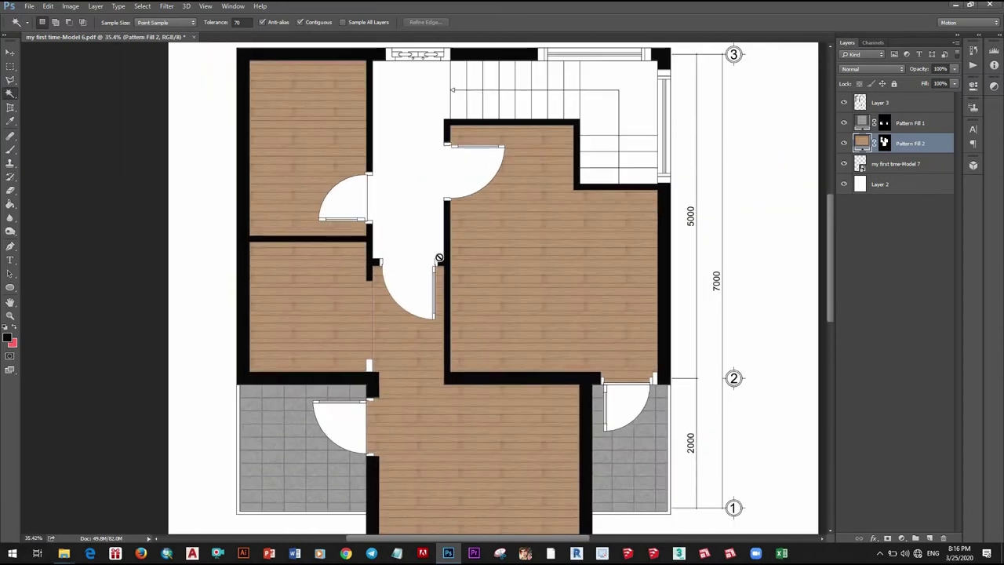
pyautogui.scroll(1, 386, 298)
pyautogui.scroll(-2, 422, 270)
pyautogui.scroll(1, 421, 270)
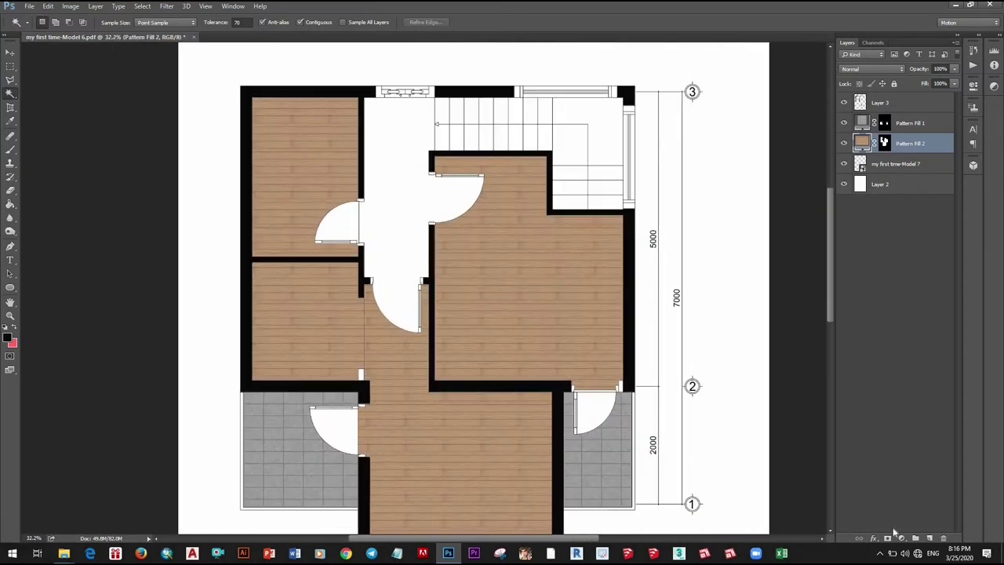
pyautogui.scroll(-1, 422, 411)
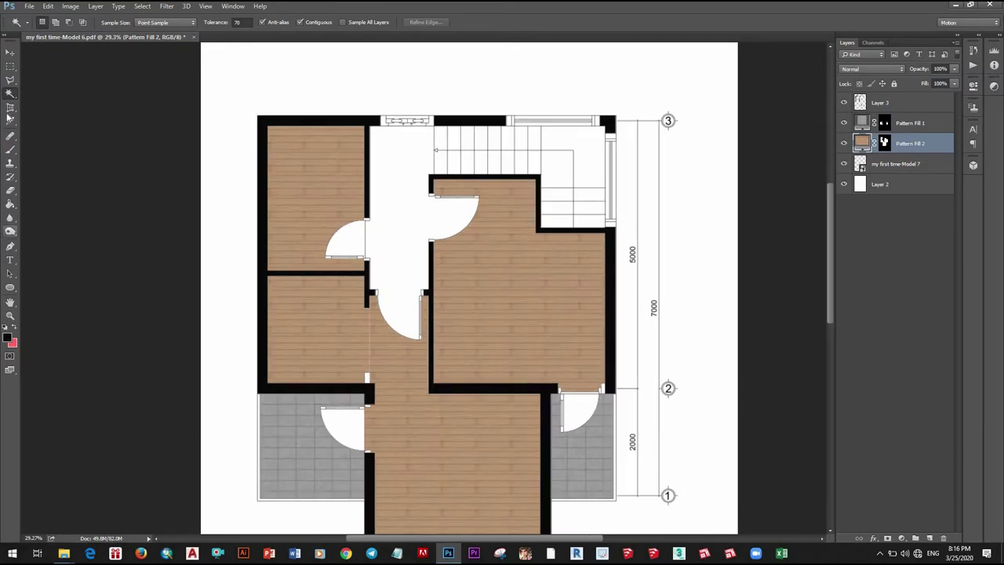
# - Return to the floor plan layer and select the white hallway area by colour
pyautogui.click(889, 164)
pyautogui.scroll(1, 422, 342)
pyautogui.click(407, 307)
pyautogui.scroll(3, 362, 236)
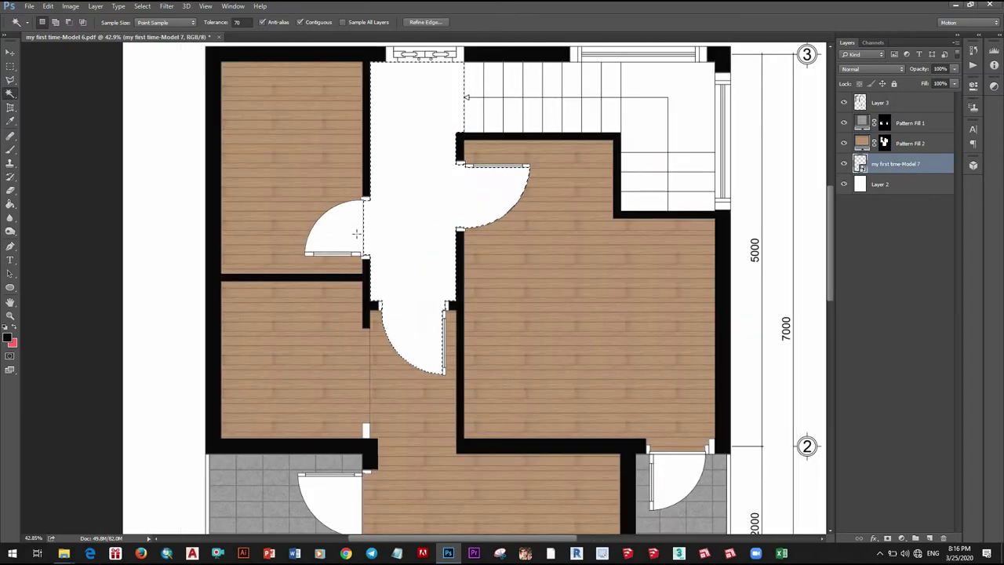
pyautogui.scroll(1, 453, 222)
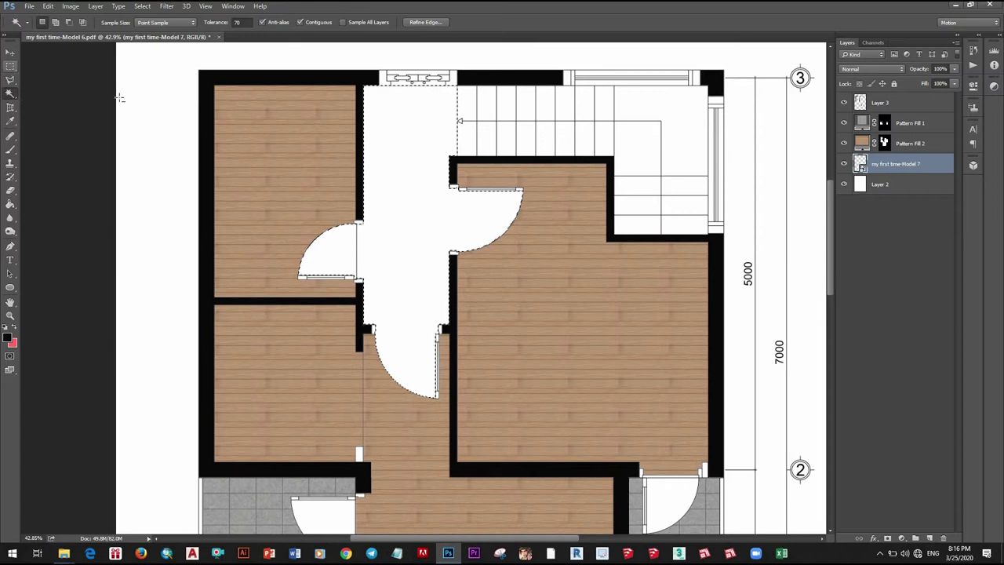
# - Add rectangular marquee boxes near the stair landing and along the right door frame
pyautogui.press('m')
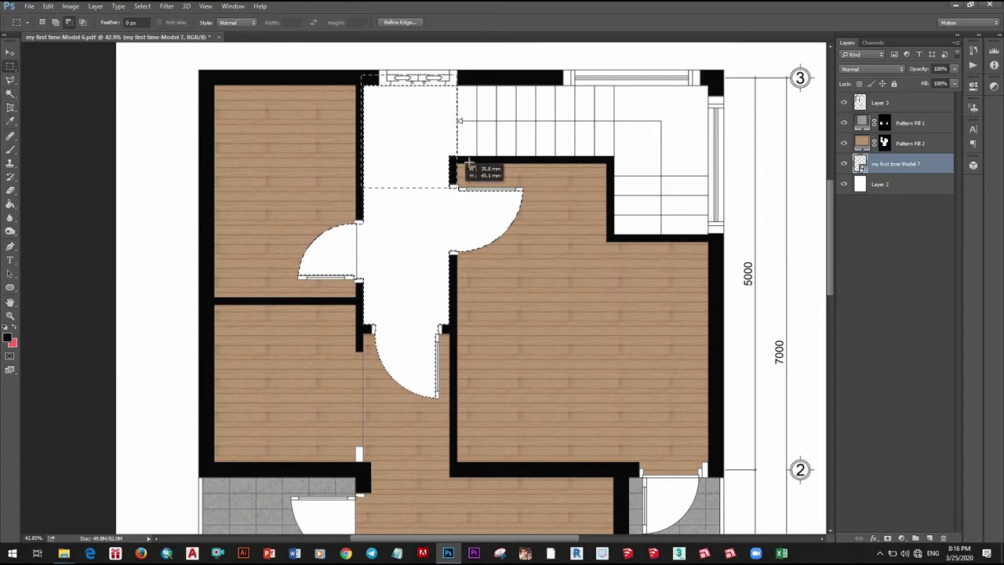
pyautogui.scroll(2, 463, 161)
pyautogui.moveTo(300, 159); pyautogui.dragTo(438, 268)
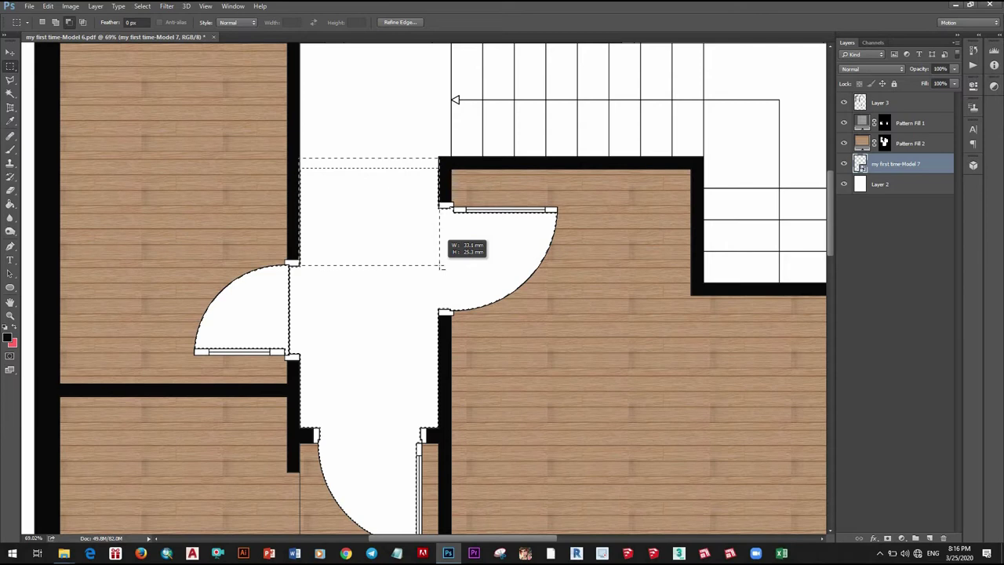
pyautogui.moveTo(441, 368); pyautogui.dragTo(440, 370)
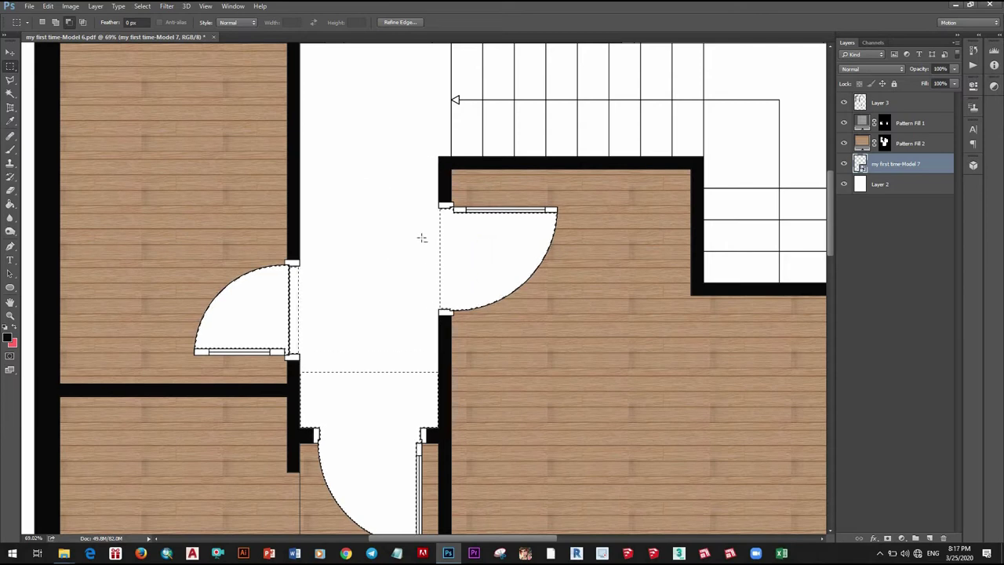
pyautogui.scroll(-1, 422, 235)
pyautogui.scroll(2, 415, 332)
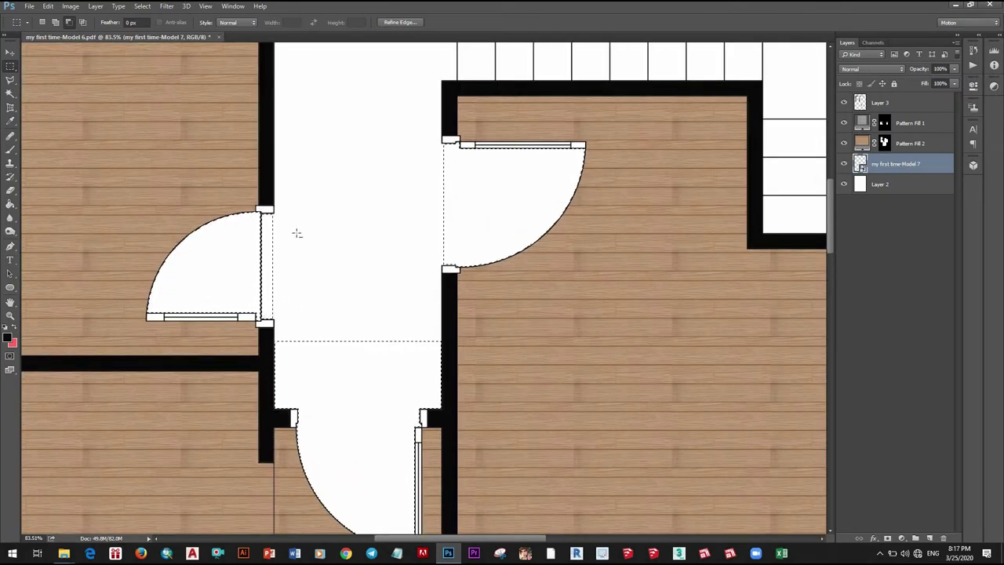
pyautogui.scroll(1, 272, 287)
pyautogui.scroll(-1, 453, 217)
pyautogui.scroll(1, 471, 267)
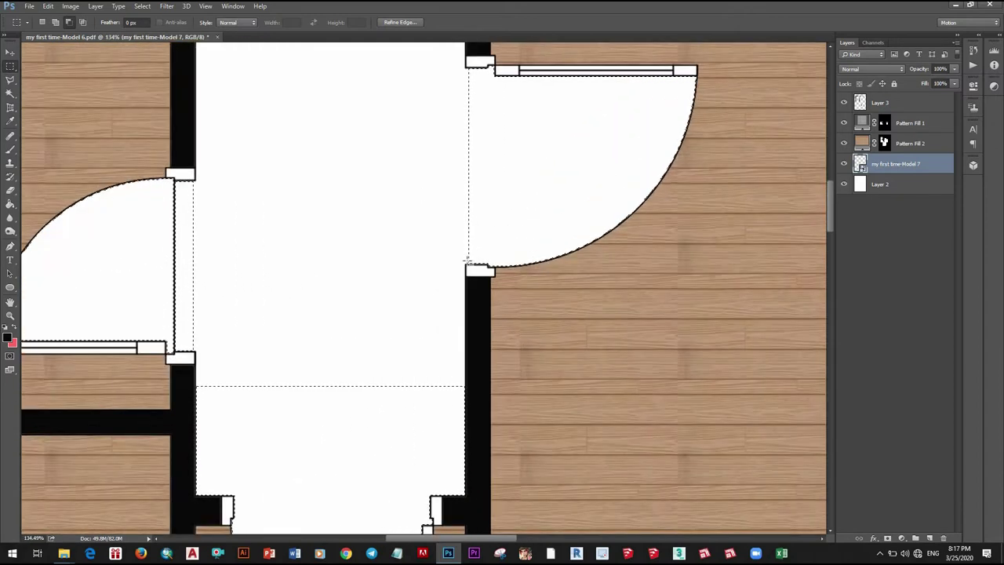
pyautogui.scroll(4, 474, 271)
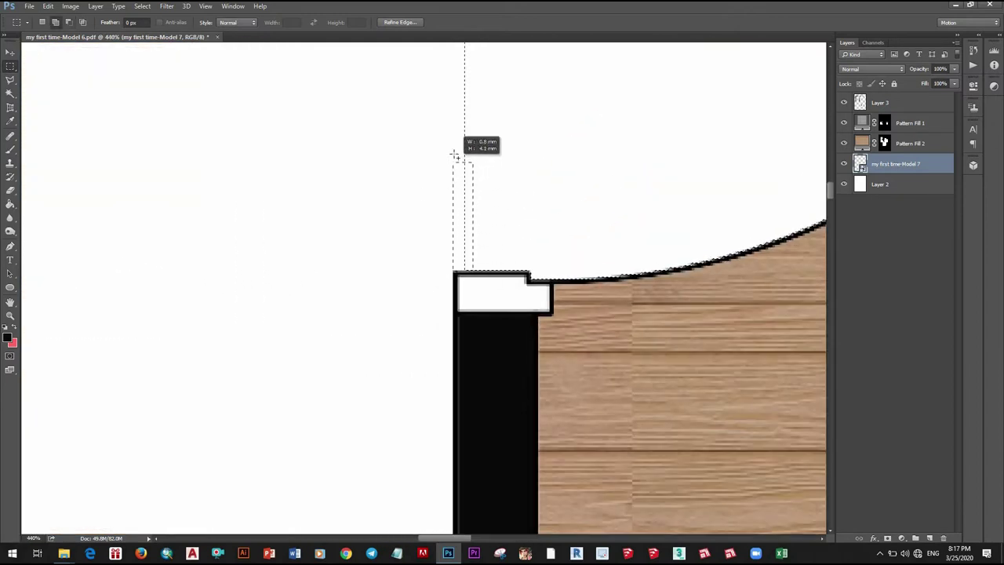
pyautogui.moveTo(469, 270)
pyautogui.mouseDown()
pyautogui.moveTo(474, 531)
pyautogui.moveTo(461, 45)
pyautogui.moveTo(444, 175)
pyautogui.moveTo(459, 188)
pyautogui.mouseUp()
# - Add the left door-frame strip and the door's top and bottom corners, then select the wood fill layer
pyautogui.scroll(-1, 463, 185)
pyautogui.scroll(-2, 463, 185)
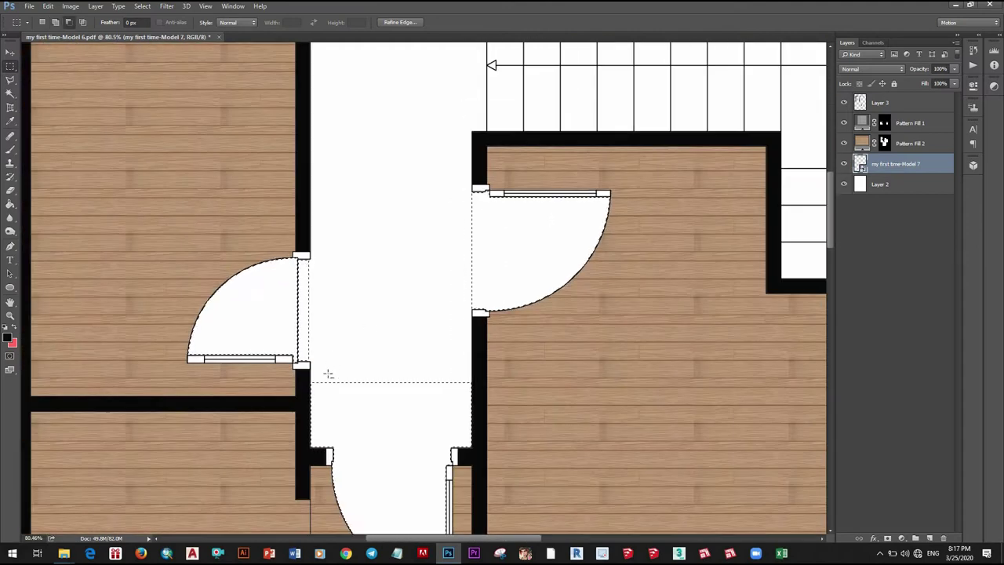
pyautogui.scroll(2, 330, 374)
pyautogui.scroll(1, 309, 341)
pyautogui.scroll(1, 298, 332)
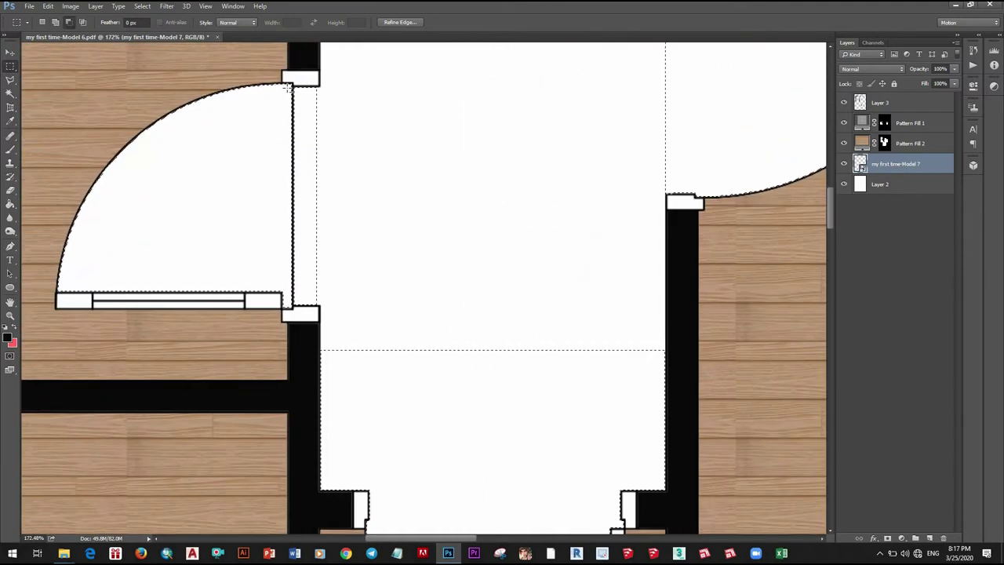
pyautogui.moveTo(287, 83); pyautogui.dragTo(303, 307)
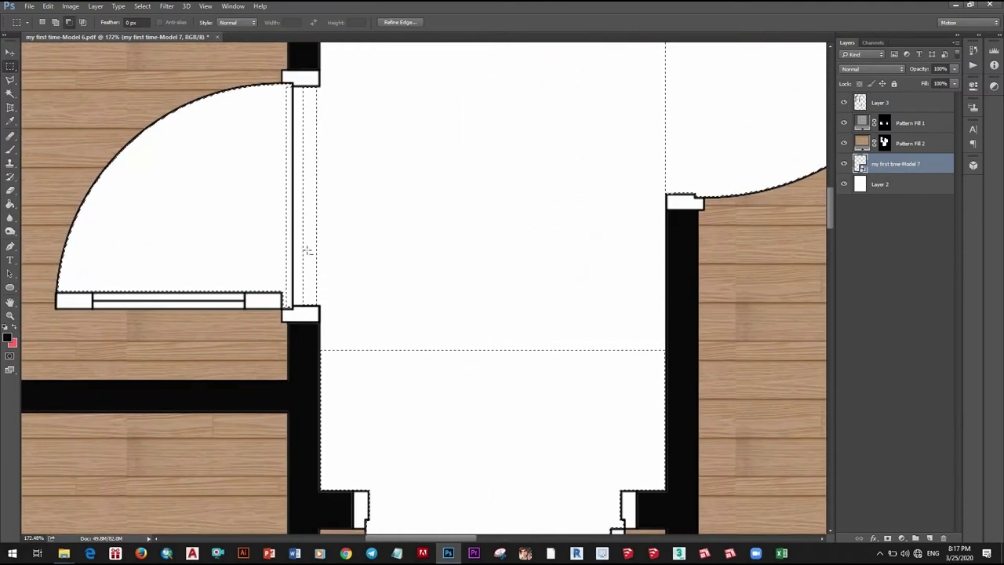
pyautogui.moveTo(288, 87)
pyautogui.mouseDown()
pyautogui.moveTo(305, 284)
pyautogui.moveTo(310, 270)
pyautogui.mouseUp()
pyautogui.scroll(3, 288, 88)
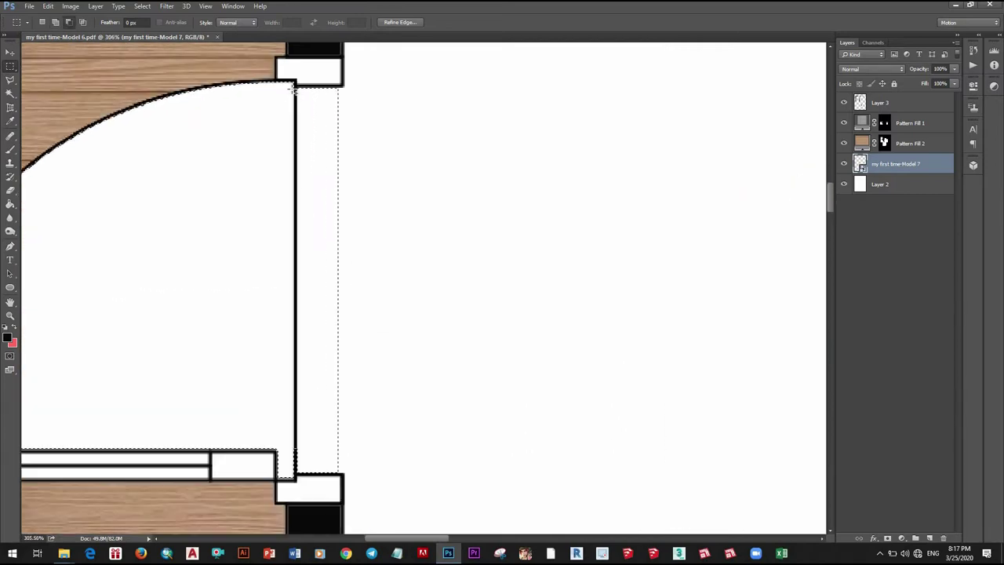
pyautogui.moveTo(290, 85); pyautogui.dragTo(318, 112)
pyautogui.scroll(-5, 318, 112)
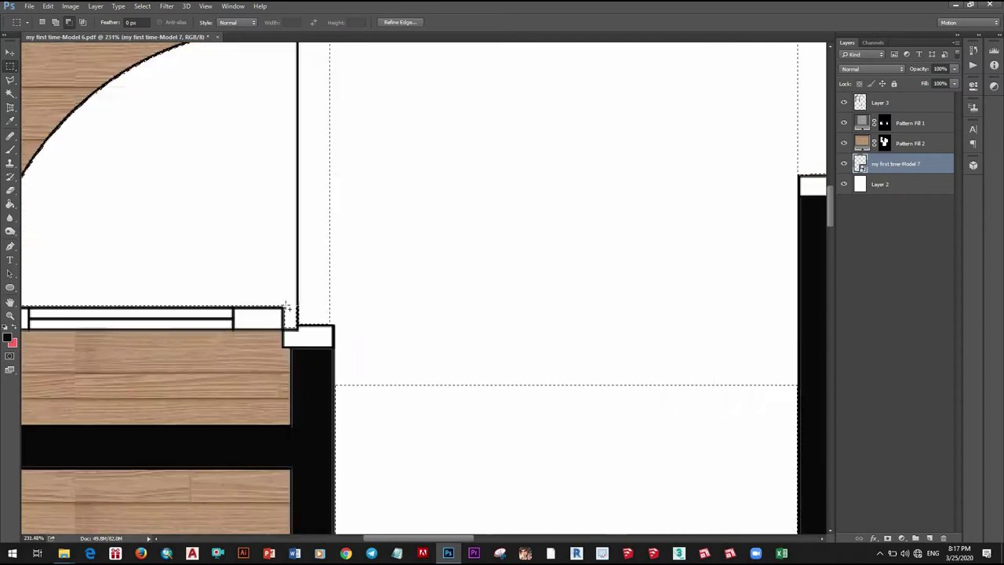
pyautogui.moveTo(281, 269)
pyautogui.mouseDown()
pyautogui.moveTo(322, 314)
pyautogui.moveTo(566, 377)
pyautogui.moveTo(542, 367)
pyautogui.mouseUp()
pyautogui.scroll(-5, 320, 292)
pyautogui.scroll(-3, 386, 319)
pyautogui.scroll(-2, 385, 319)
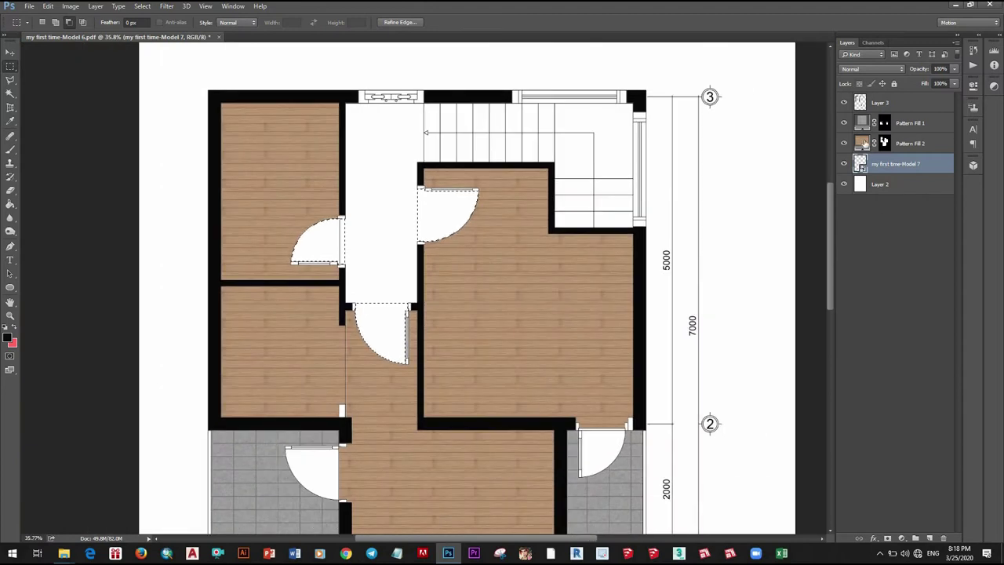
pyautogui.click(864, 143)
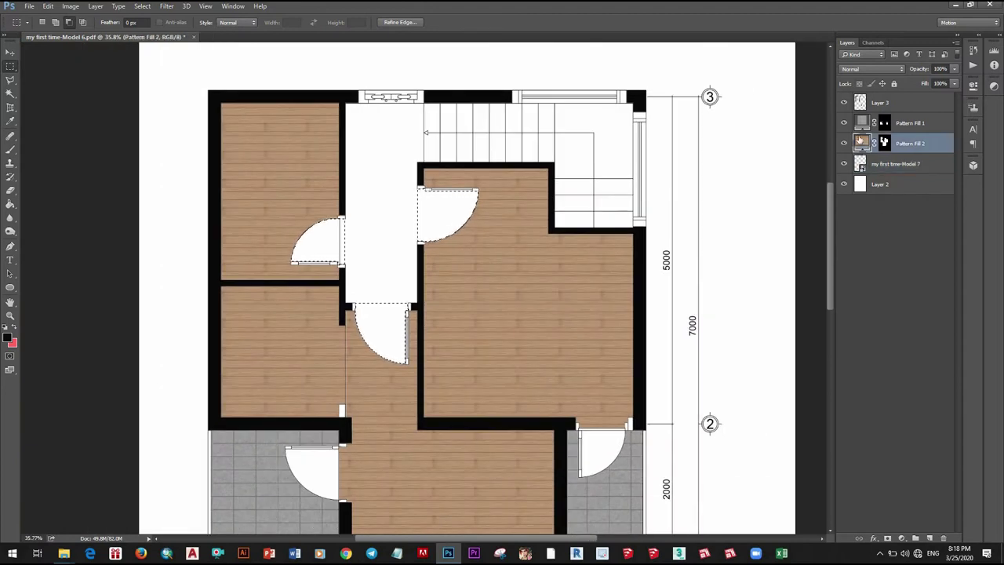
# - Check the wood fill's pattern settings, then add a new empty layer above the floor plan
pyautogui.doubleClick(864, 143)
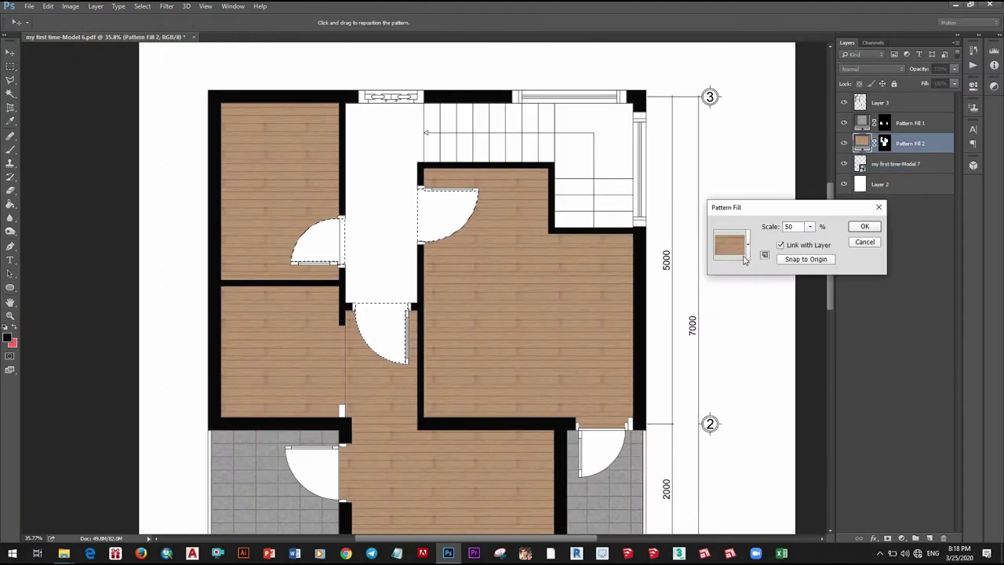
pyautogui.click(880, 208)
pyautogui.click(874, 165)
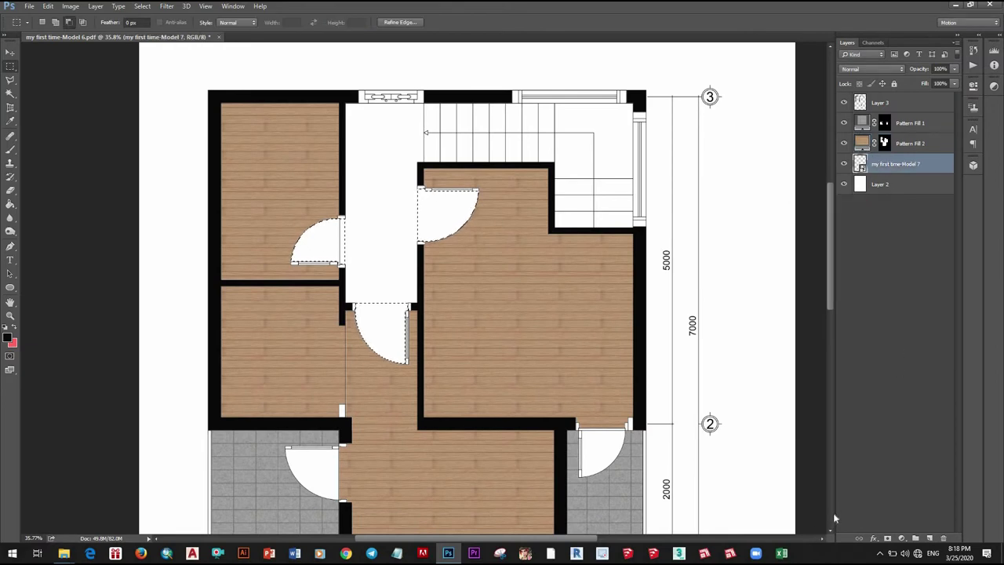
pyautogui.click(929, 539)
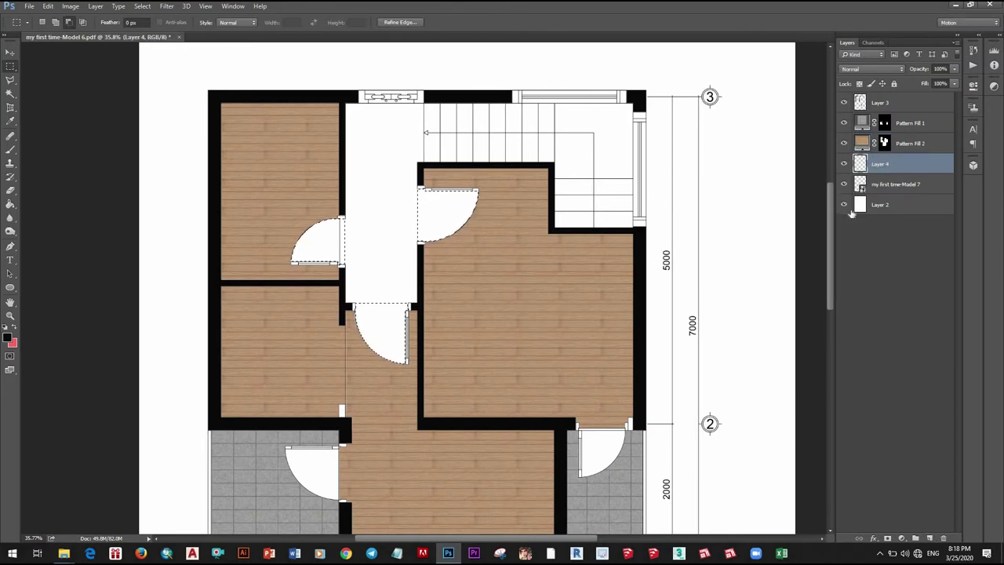
# - Create a wood-pattern Pattern Fill layer covering the selected door-swing areas
pyautogui.click(904, 538)
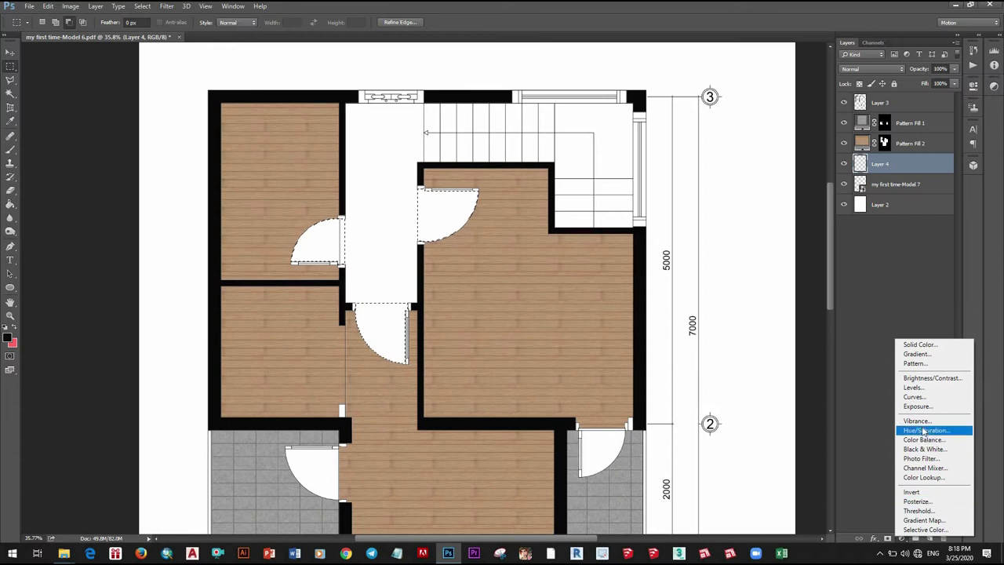
pyautogui.click(914, 363)
pyautogui.click(748, 245)
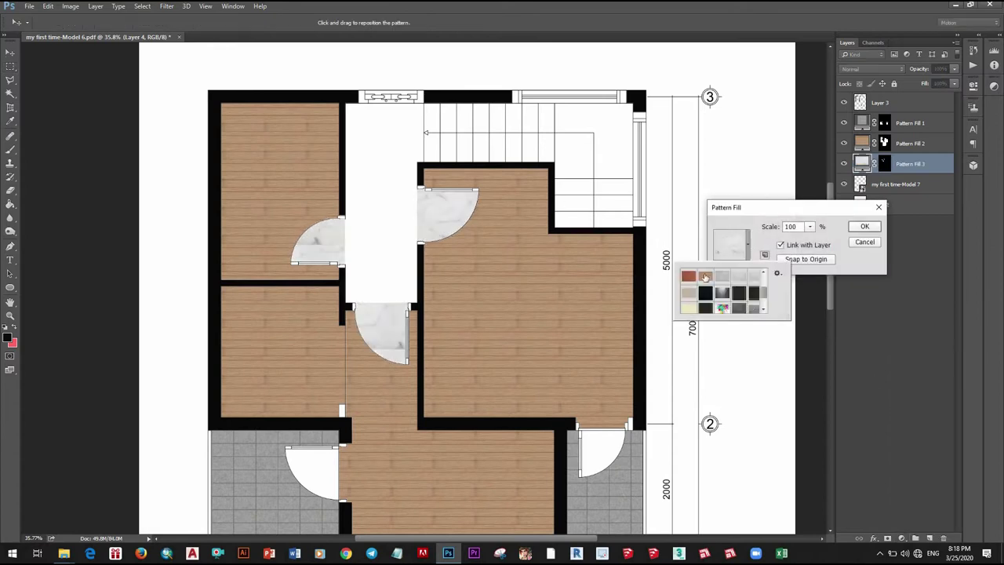
pyautogui.click(796, 225)
pyautogui.write('50')
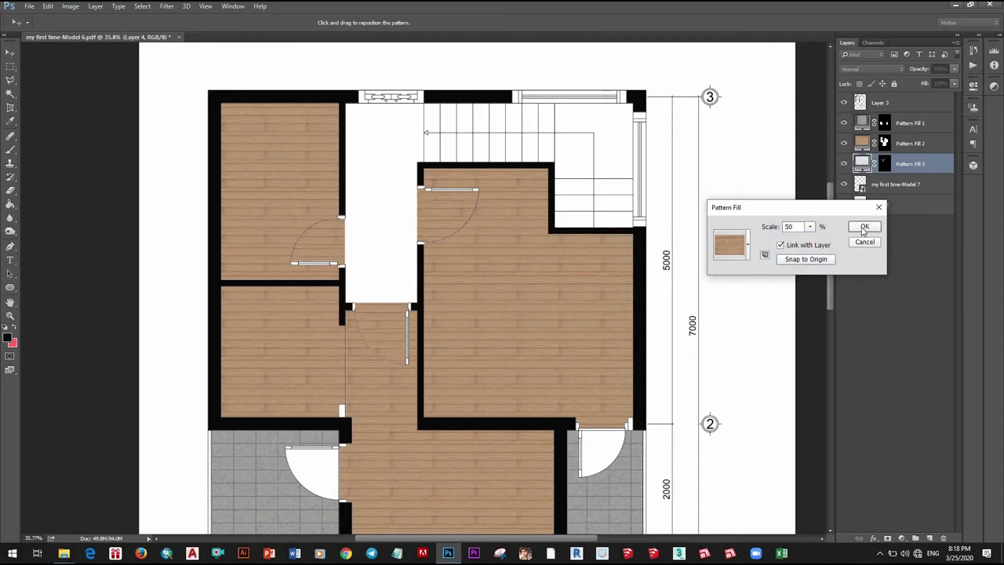
pyautogui.press('Return')
pyautogui.scroll(-1, 432, 324)
pyautogui.scroll(-1, 482, 319)
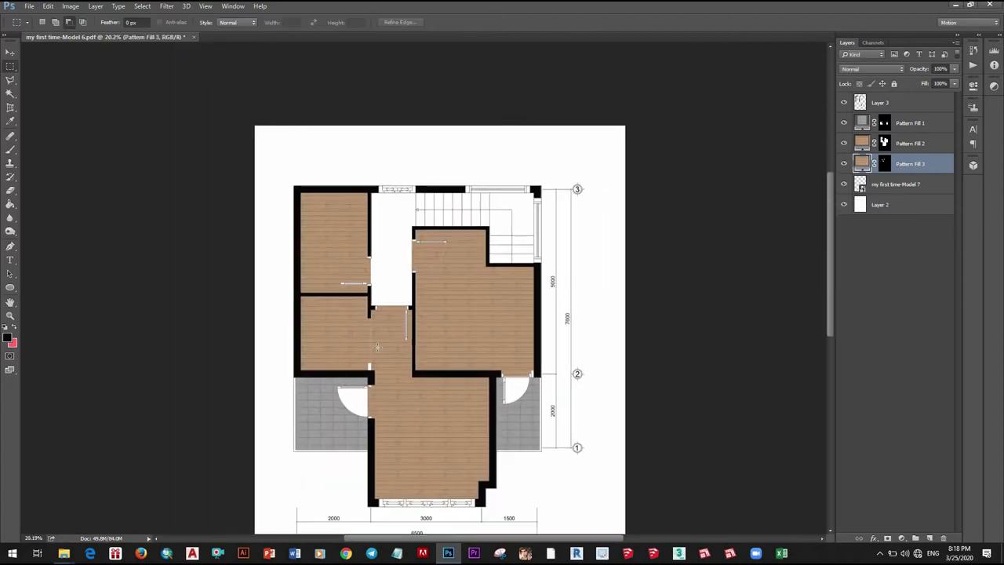
pyautogui.scroll(3, 378, 347)
pyautogui.scroll(1, 390, 325)
pyautogui.scroll(-2, 384, 330)
pyautogui.scroll(-1, 380, 337)
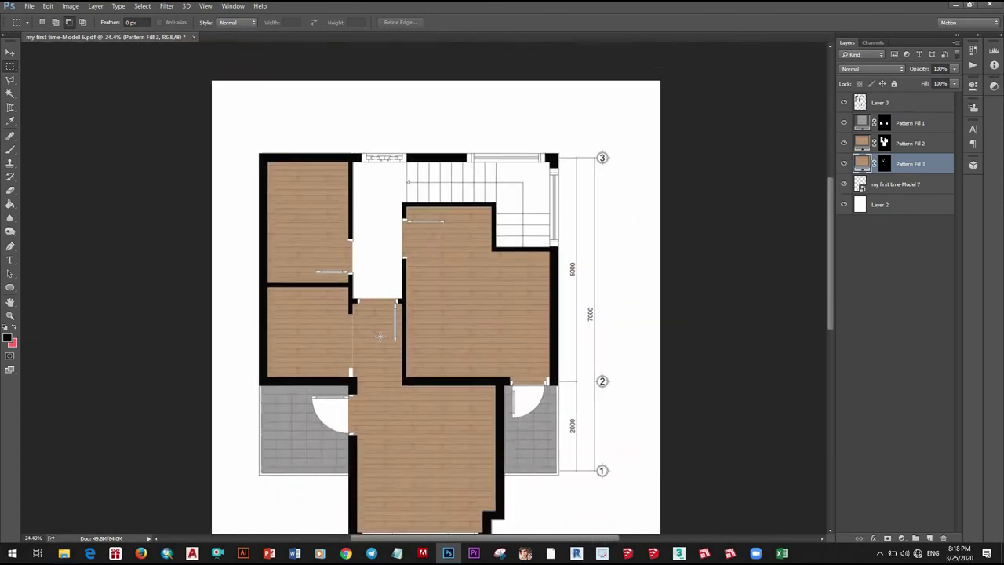
pyautogui.scroll(1, 380, 336)
pyautogui.scroll(1, 369, 322)
pyautogui.scroll(2, 330, 275)
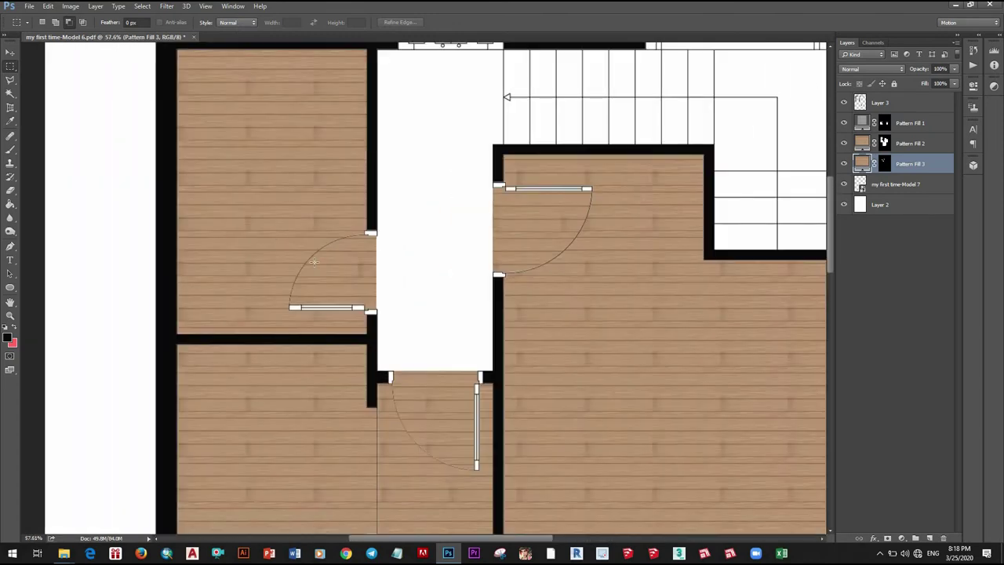
pyautogui.scroll(-3, 313, 262)
pyautogui.scroll(-2, 334, 315)
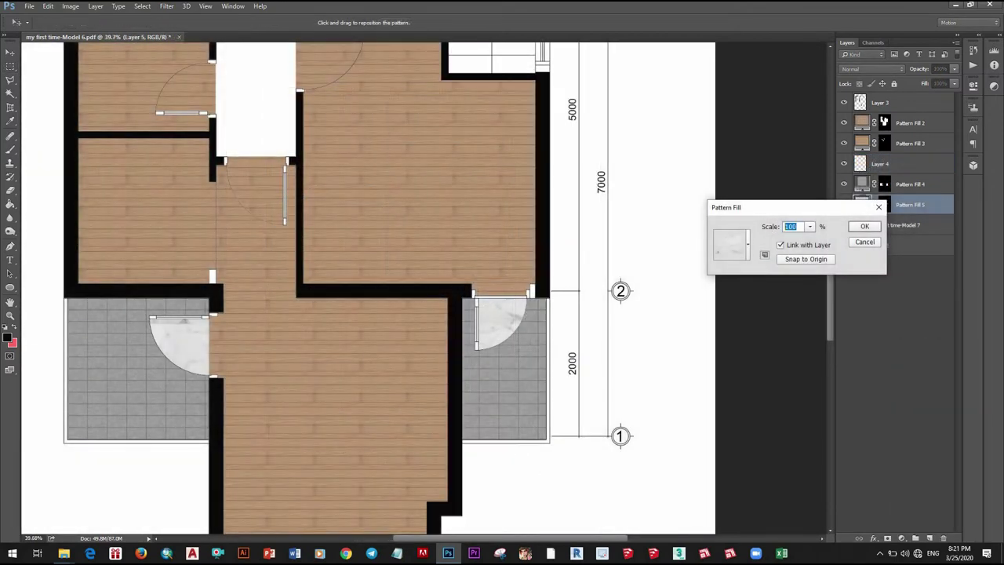
# - Switch the door-swing fill to the grey tile pattern at 129% scale, snapped to origin
pyautogui.write('9')
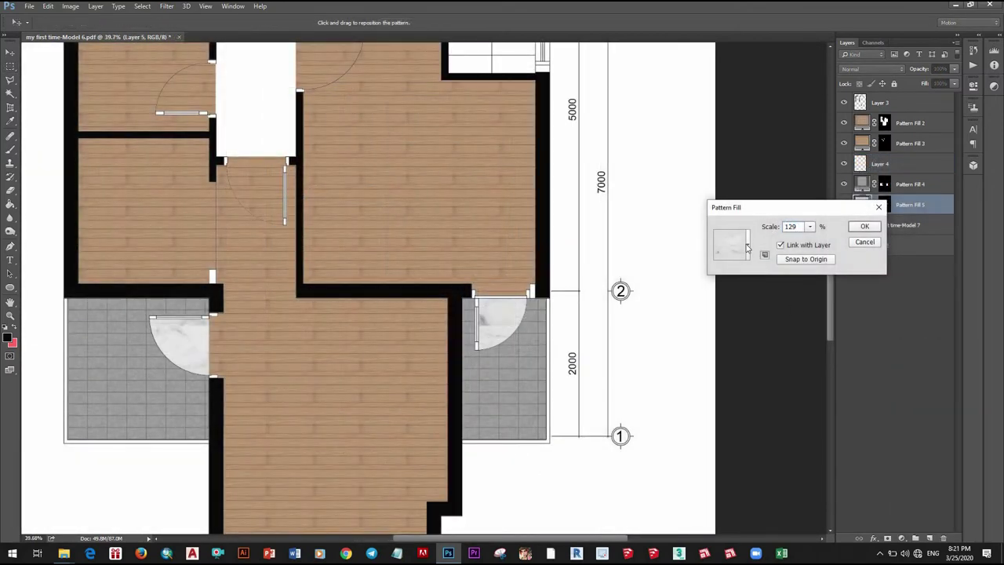
pyautogui.click(747, 248)
pyautogui.click(722, 292)
pyautogui.click(802, 227)
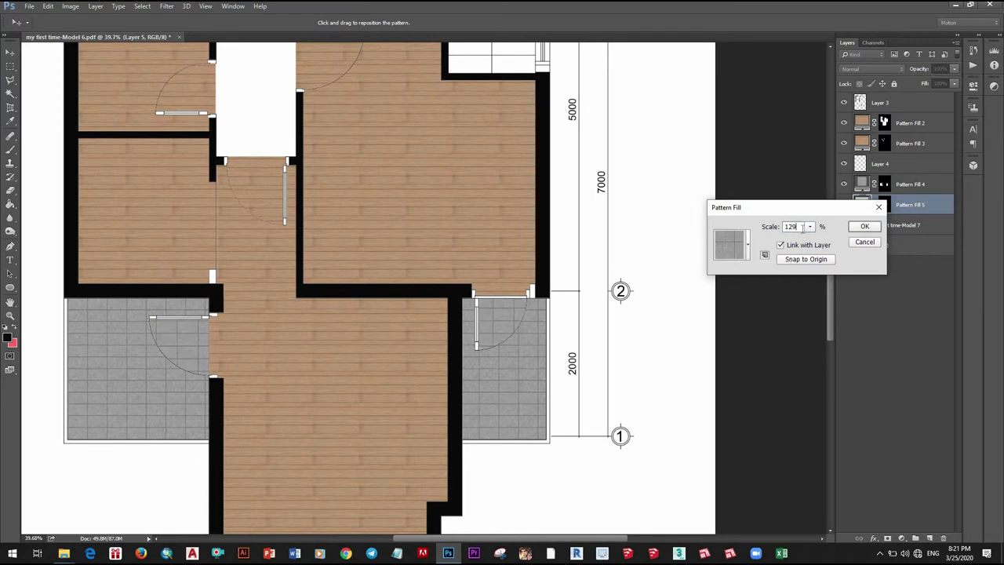
pyautogui.click(811, 265)
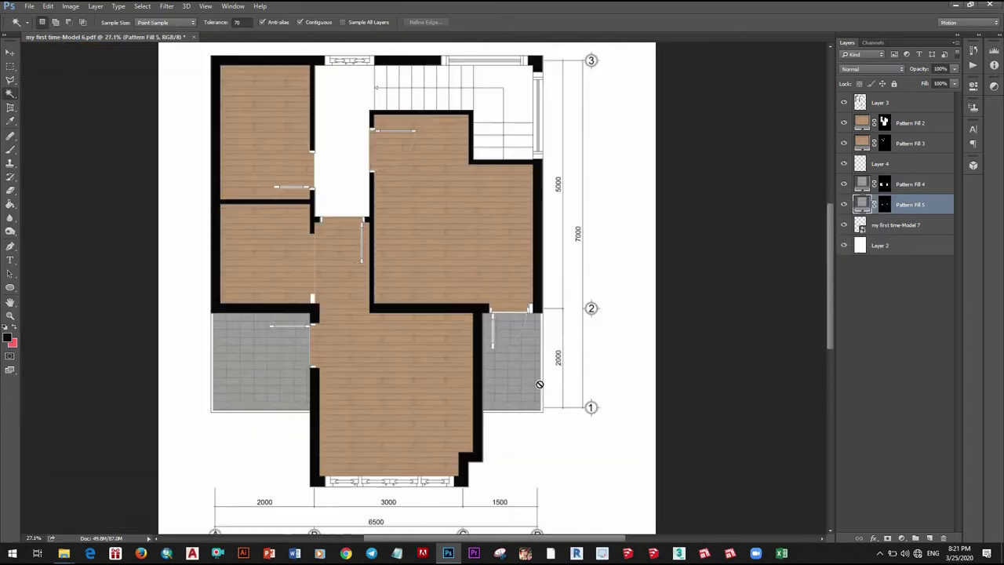
# - Marquee-select the top and lower sections of the white hallway
pyautogui.scroll(-2, 507, 403)
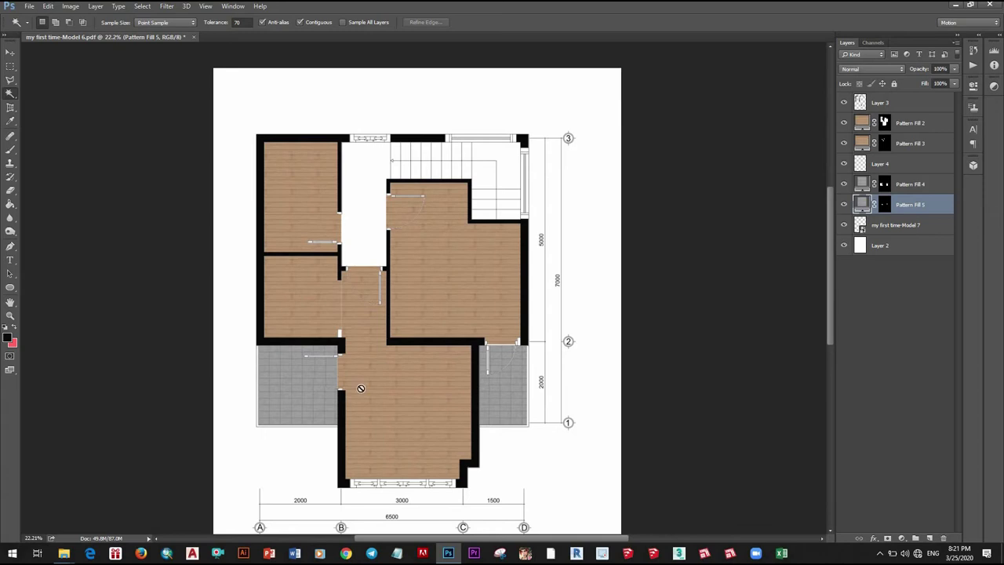
pyautogui.scroll(4, 319, 379)
pyautogui.scroll(-2, 298, 419)
pyautogui.scroll(-1, 307, 431)
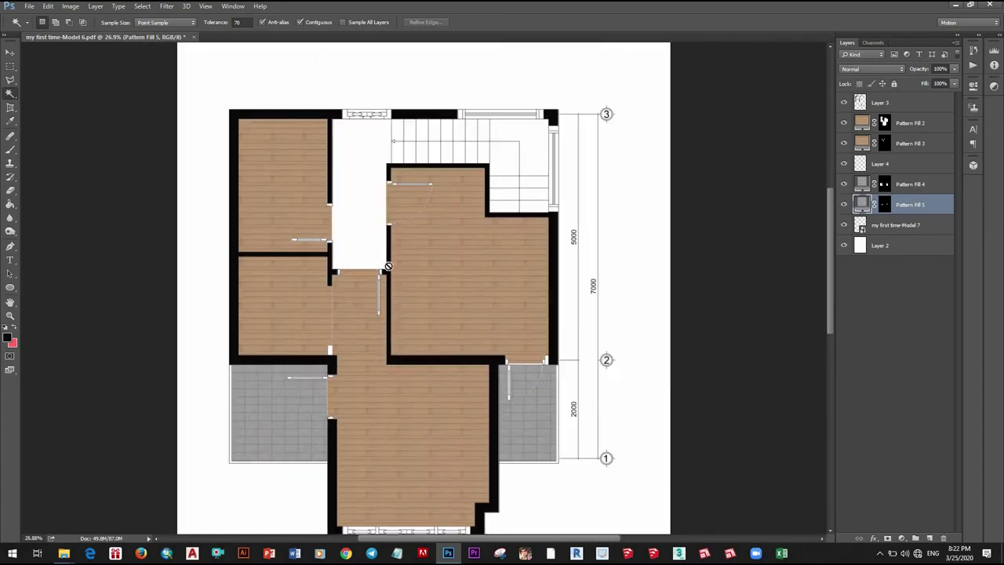
pyautogui.scroll(3, 321, 224)
pyautogui.scroll(-1, 416, 342)
pyautogui.scroll(-1, 382, 369)
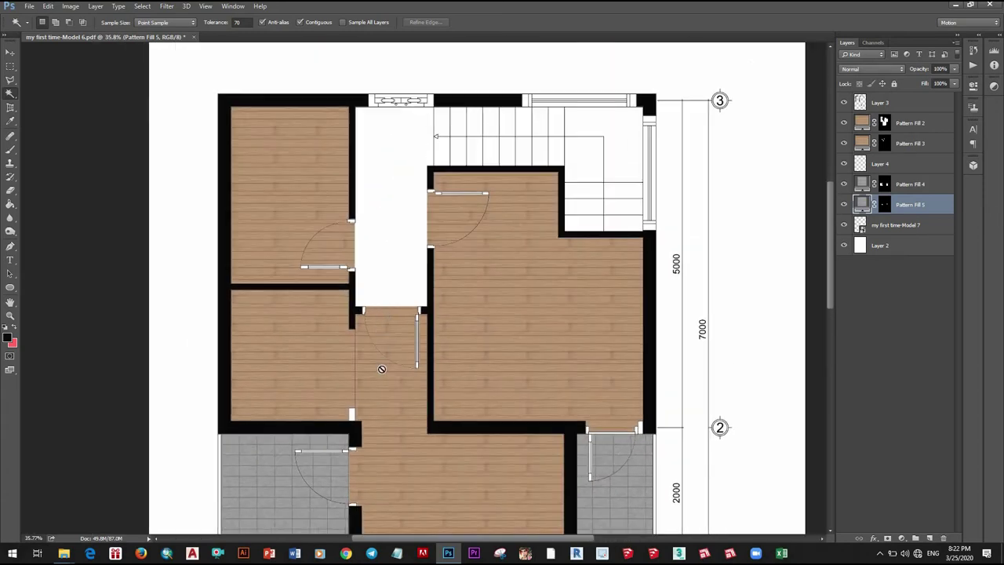
pyautogui.scroll(-2, 385, 369)
pyautogui.press('m')
pyautogui.scroll(1, 352, 163)
pyautogui.scroll(2, 267, 98)
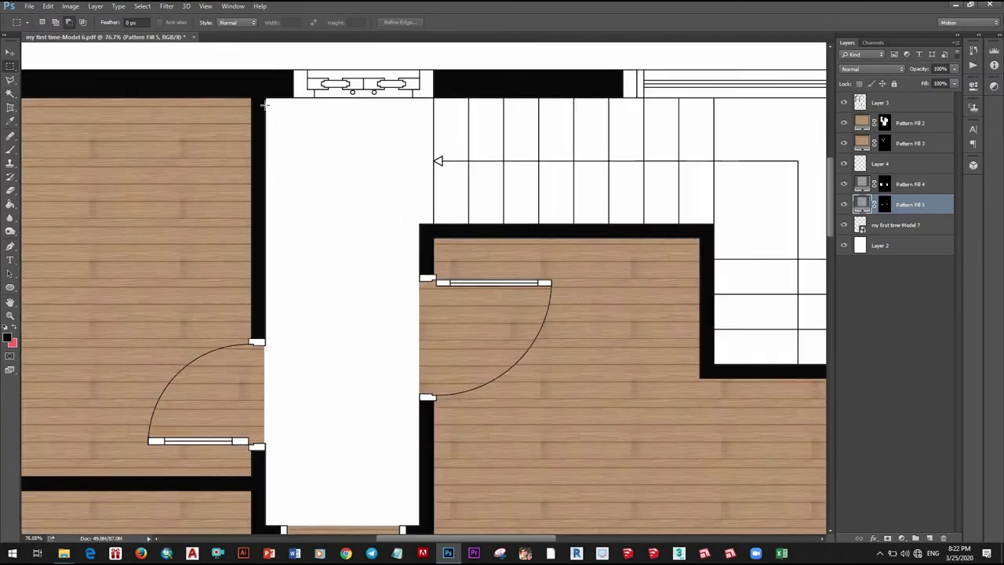
pyautogui.moveTo(265, 94); pyautogui.dragTo(450, 232)
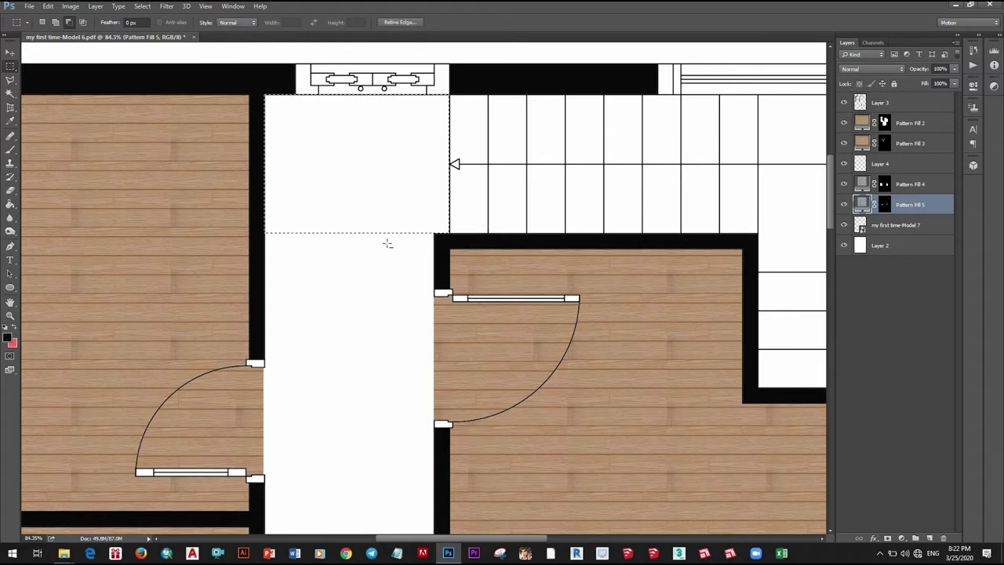
pyautogui.scroll(-2, 387, 244)
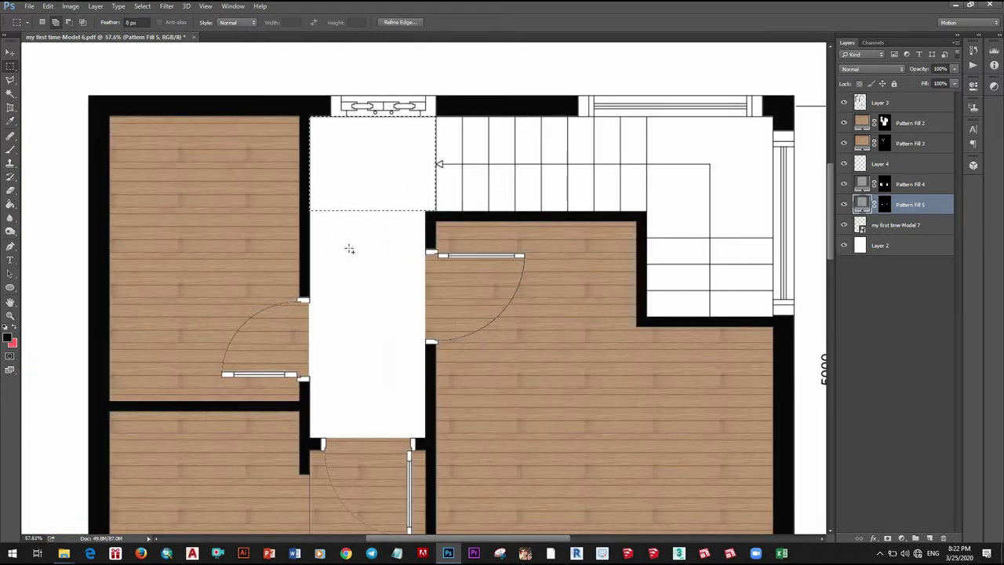
pyautogui.moveTo(310, 210); pyautogui.dragTo(425, 440)
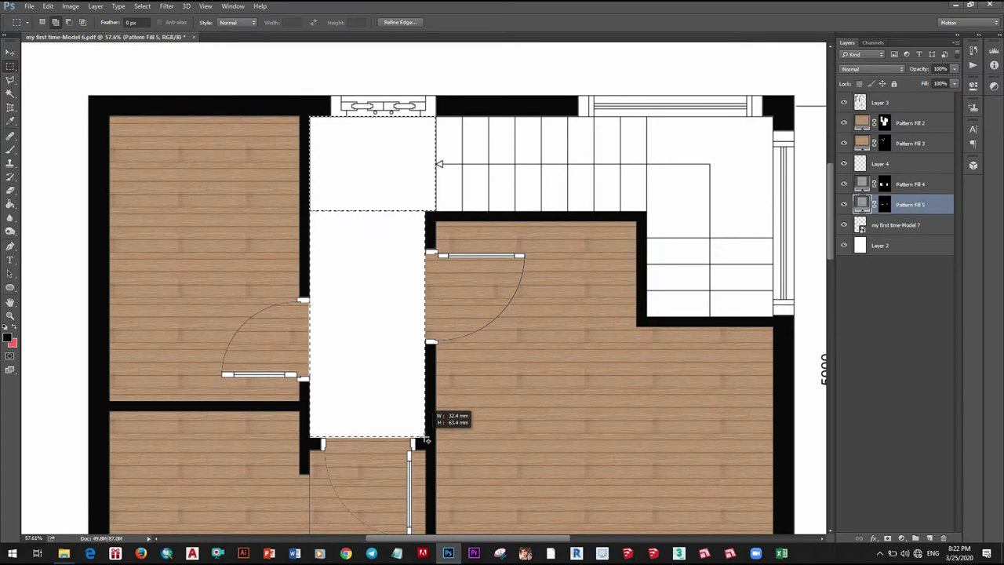
pyautogui.moveTo(347, 422); pyautogui.dragTo(347, 423)
# - Add the thin gaps along the hallway's left wall, right wall and bottom edge
pyautogui.scroll(2, 313, 380)
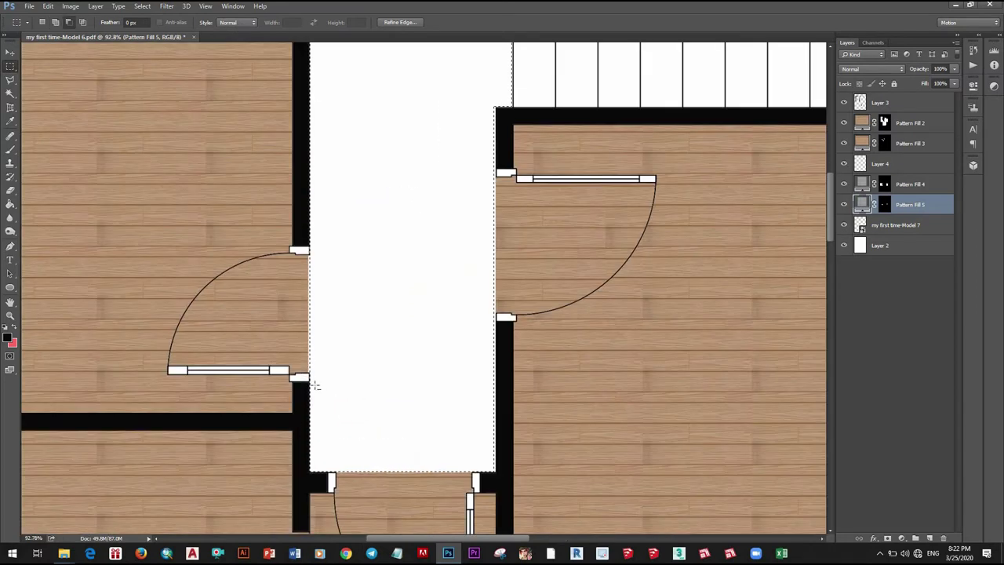
pyautogui.scroll(5, 347, 425)
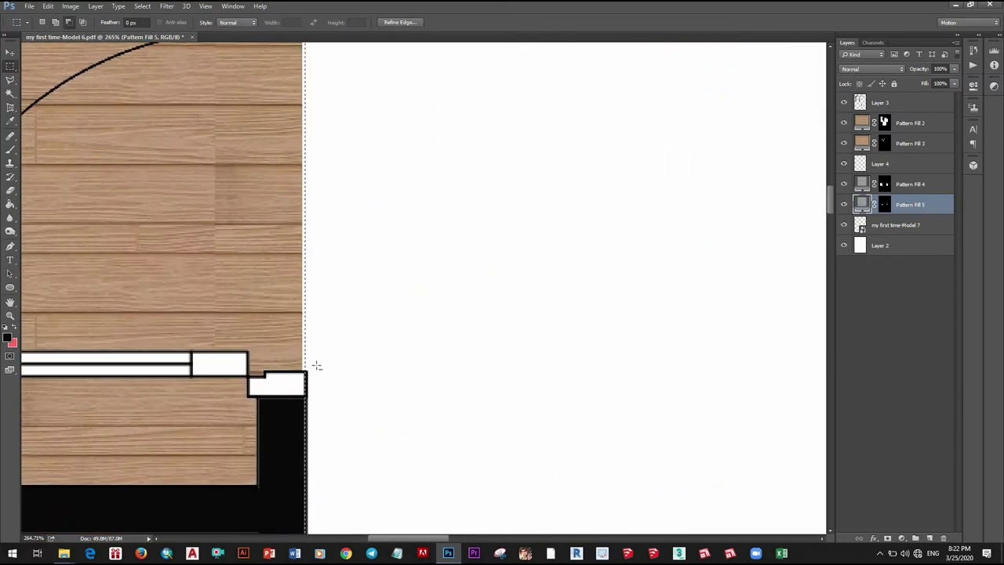
pyautogui.moveTo(331, 365)
pyautogui.mouseDown()
pyautogui.moveTo(309, 95)
pyautogui.moveTo(336, 259)
pyautogui.mouseUp()
pyautogui.scroll(-5, 336, 259)
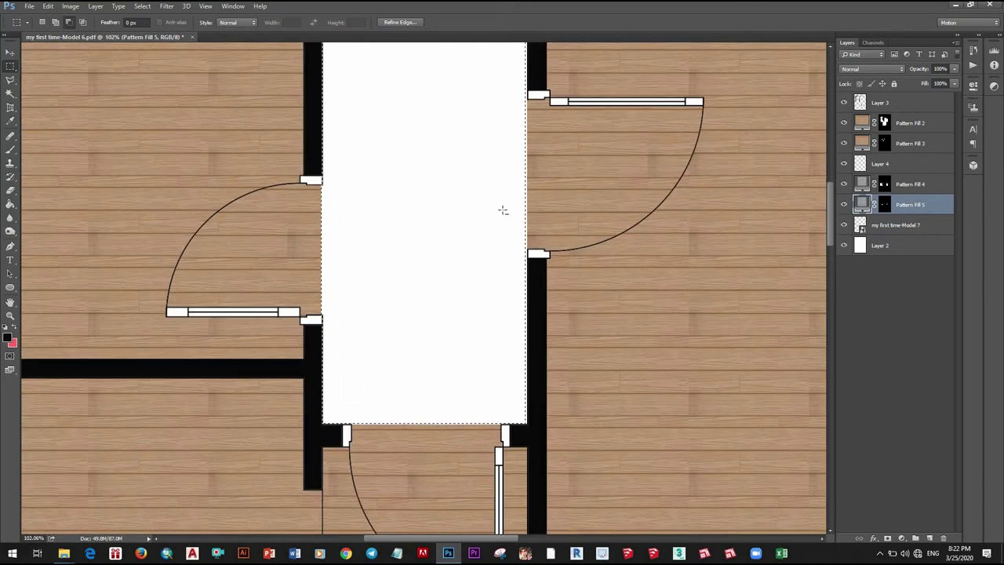
pyautogui.scroll(-2, 448, 226)
pyautogui.moveTo(439, 107); pyautogui.dragTo(459, 397)
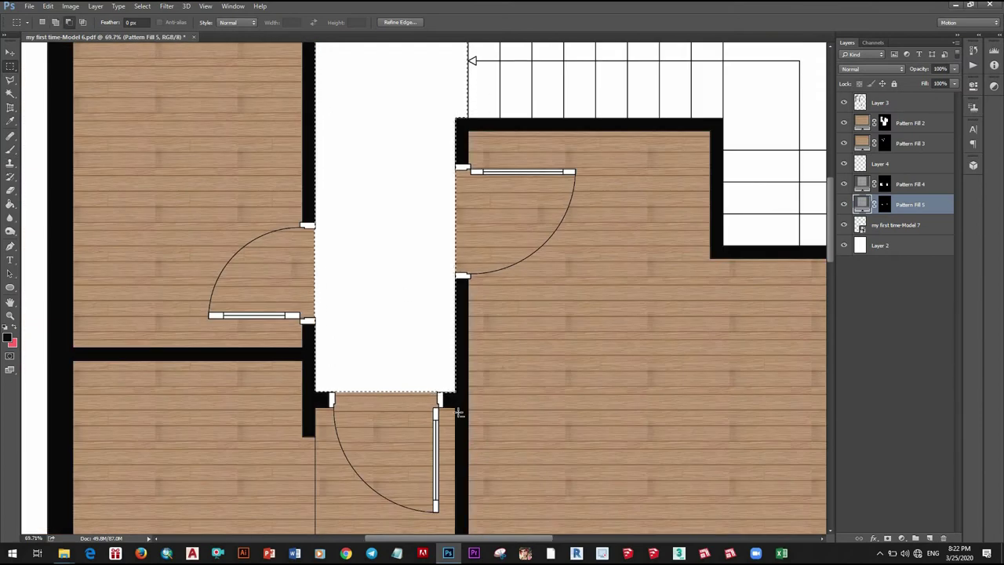
pyautogui.scroll(2, 455, 404)
pyautogui.scroll(2, 444, 397)
pyautogui.scroll(2, 393, 381)
pyautogui.scroll(-1, 386, 378)
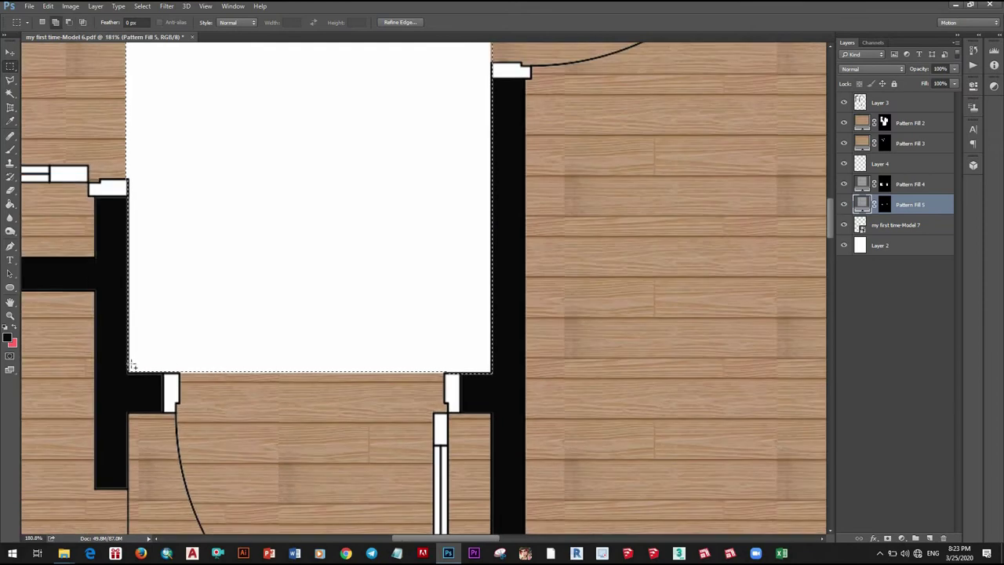
pyautogui.moveTo(130, 365); pyautogui.dragTo(470, 369)
pyautogui.scroll(-2, 475, 377)
pyautogui.scroll(-1, 455, 396)
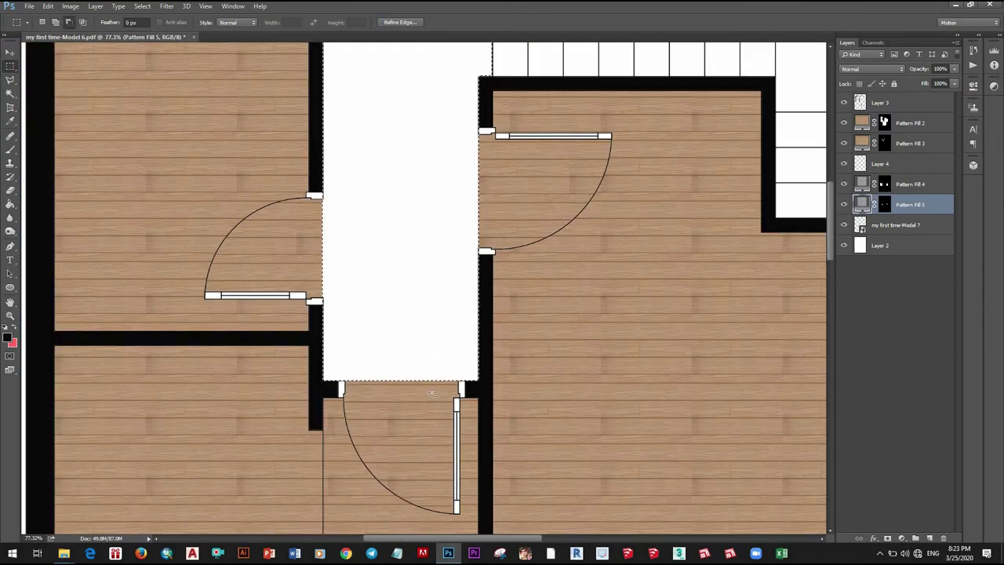
pyautogui.scroll(-2, 395, 381)
pyautogui.scroll(1, 392, 310)
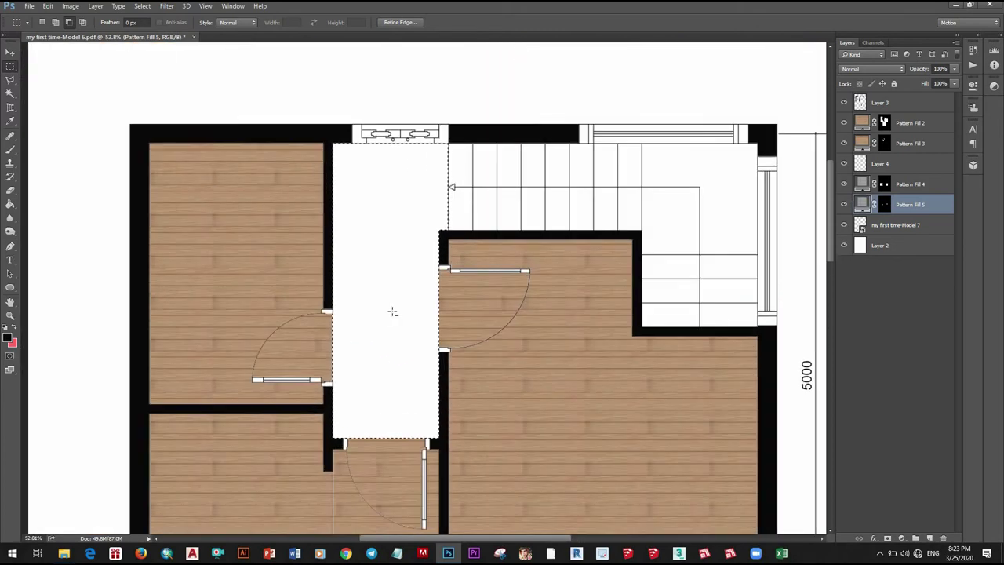
pyautogui.scroll(-2, 392, 310)
pyautogui.scroll(-1, 803, 287)
# - Add a Pattern Fill layer for the corridor and try several grey tile patterns
pyautogui.click(901, 538)
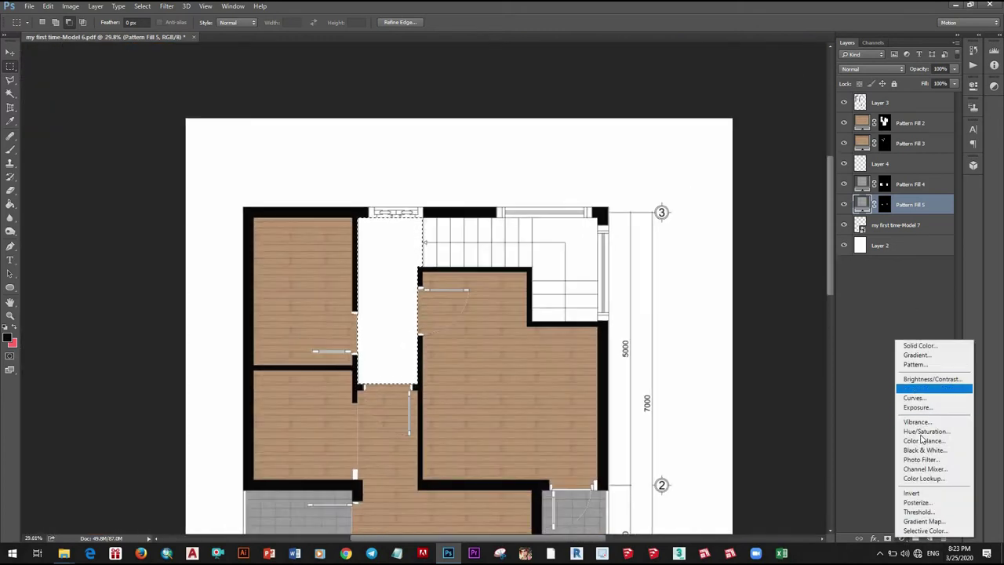
pyautogui.click(915, 364)
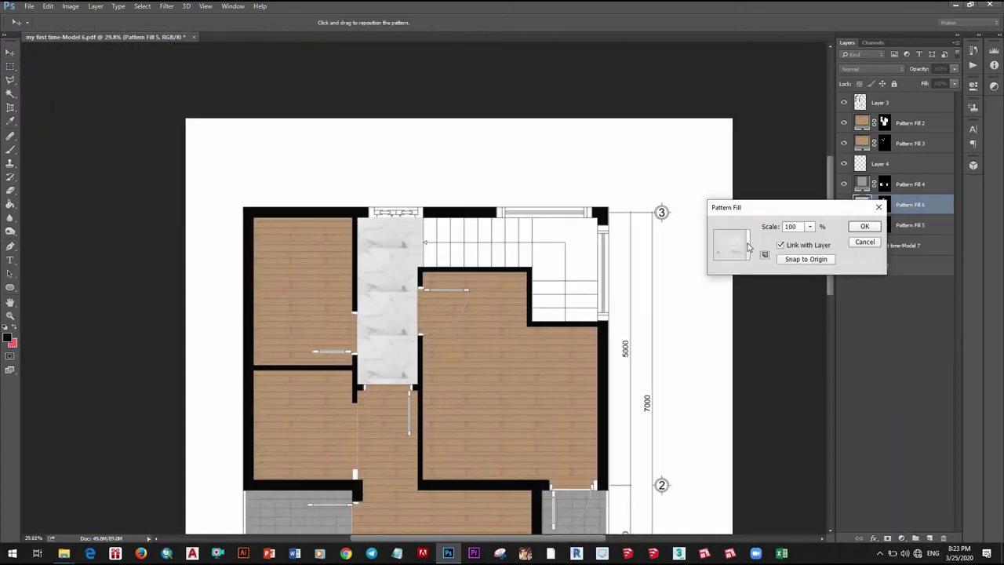
pyautogui.click(749, 245)
pyautogui.click(739, 297)
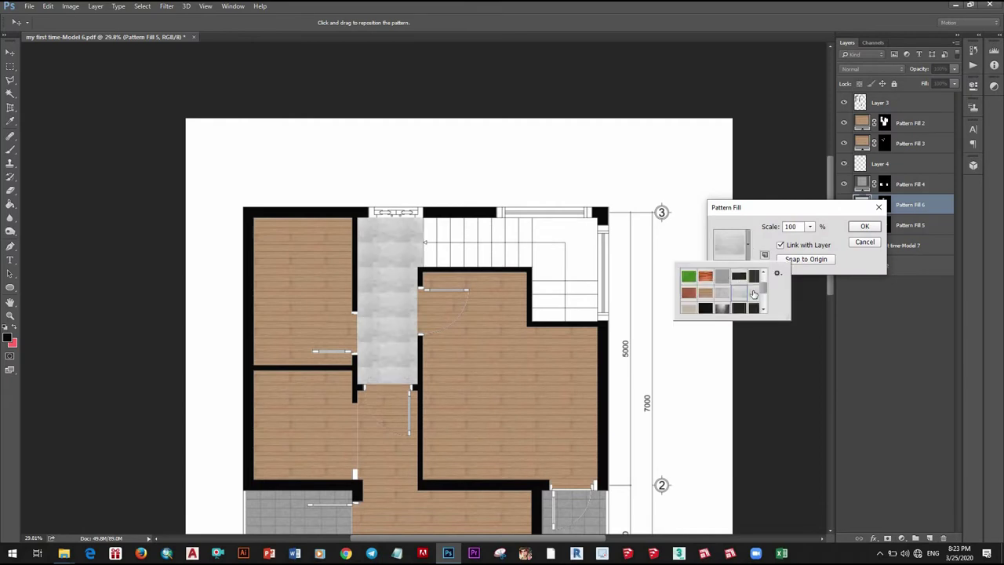
pyautogui.click(722, 301)
pyautogui.scroll(-2, 723, 304)
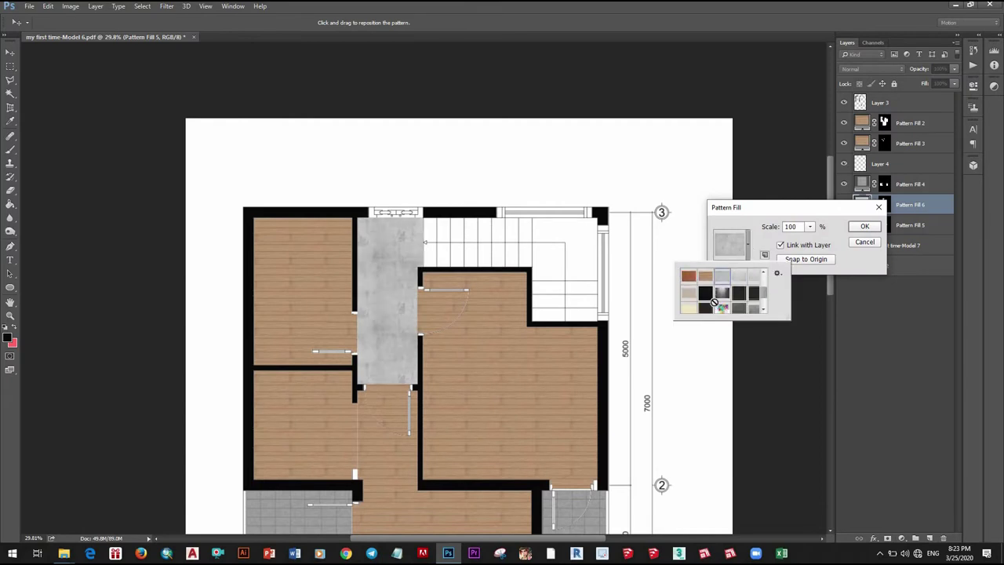
pyautogui.scroll(-1, 722, 304)
pyautogui.click(753, 293)
pyautogui.click(739, 295)
pyautogui.scroll(1, 740, 295)
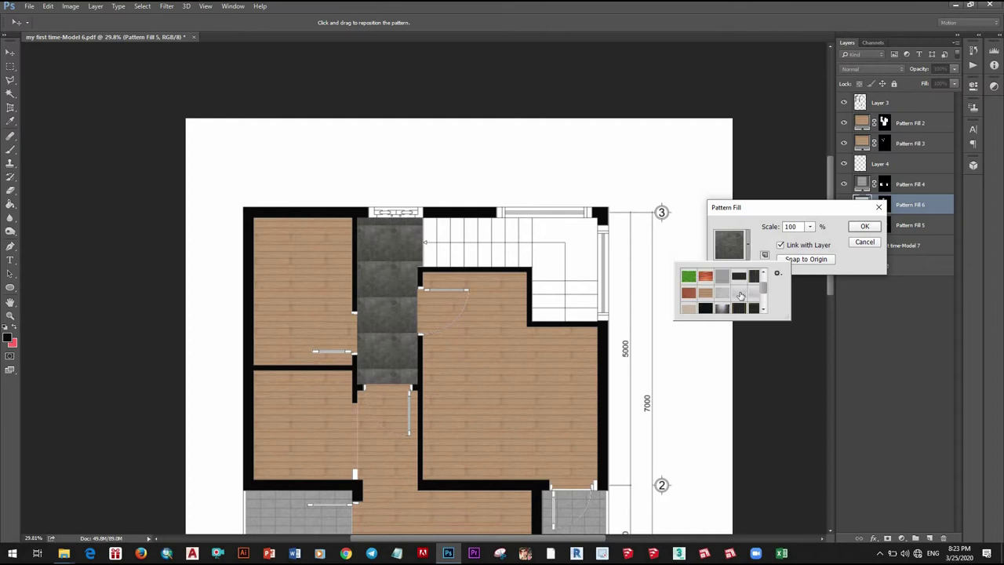
pyautogui.click(740, 293)
pyautogui.scroll(1, 729, 289)
pyautogui.click(723, 283)
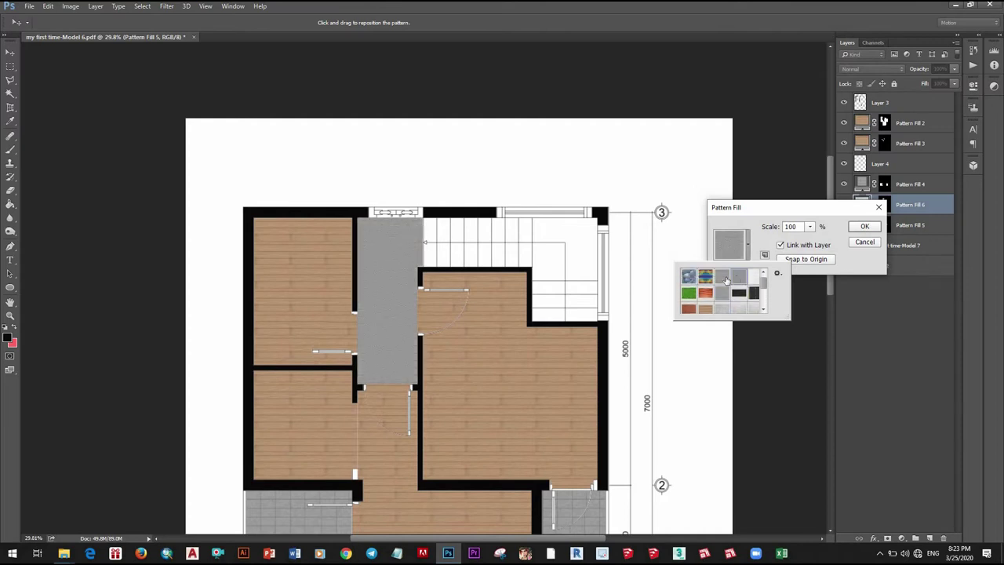
pyautogui.click(723, 294)
# - Settle on the white marble pattern and enlarge its scale to 871%
pyautogui.scroll(-3, 390, 287)
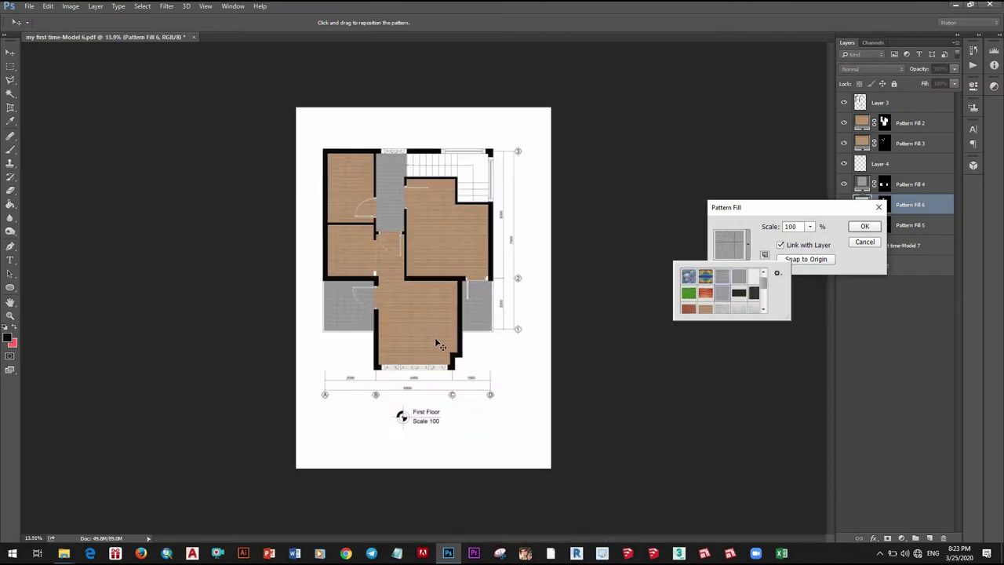
pyautogui.scroll(1, 433, 241)
pyautogui.scroll(-1, 434, 241)
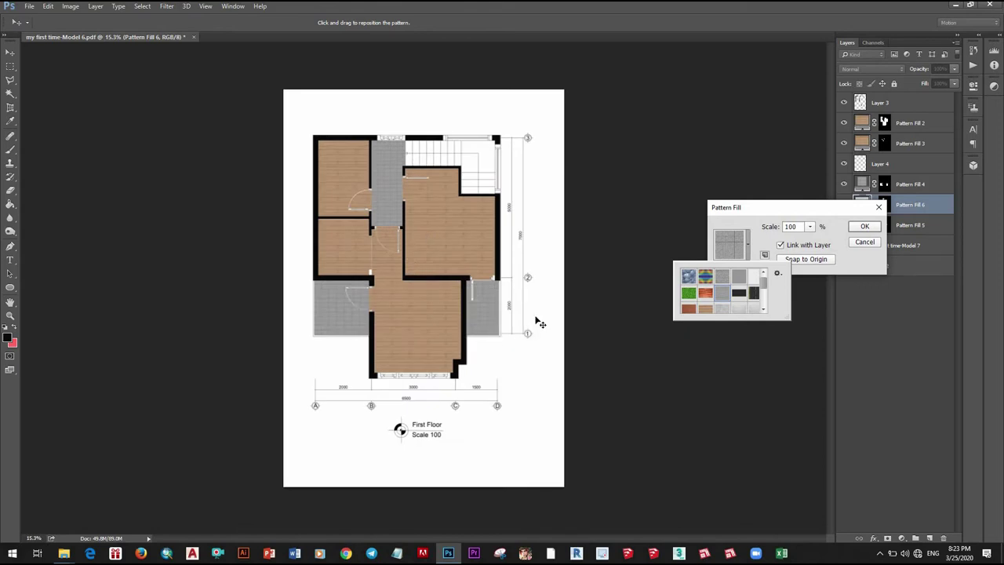
pyautogui.click(754, 279)
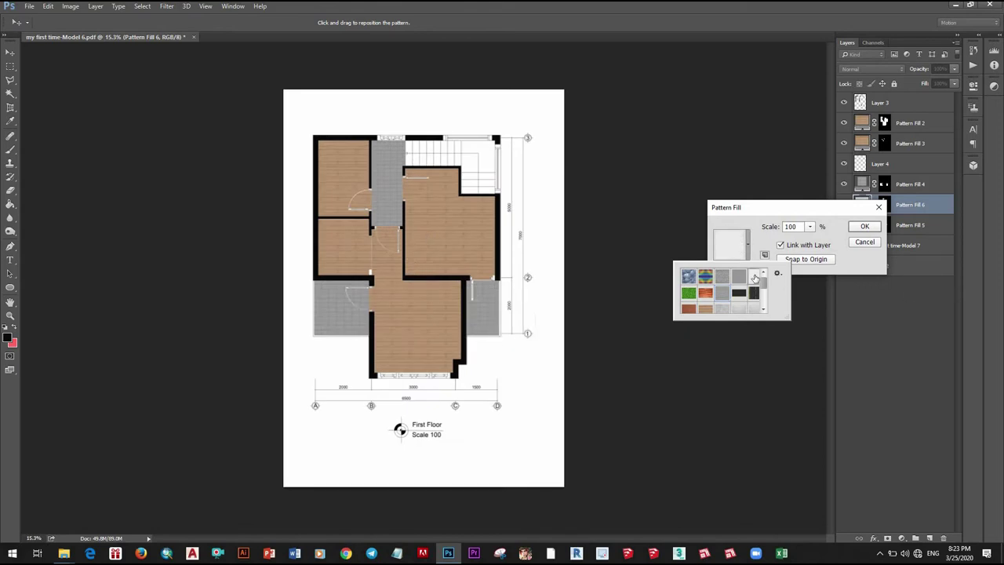
pyautogui.click(741, 307)
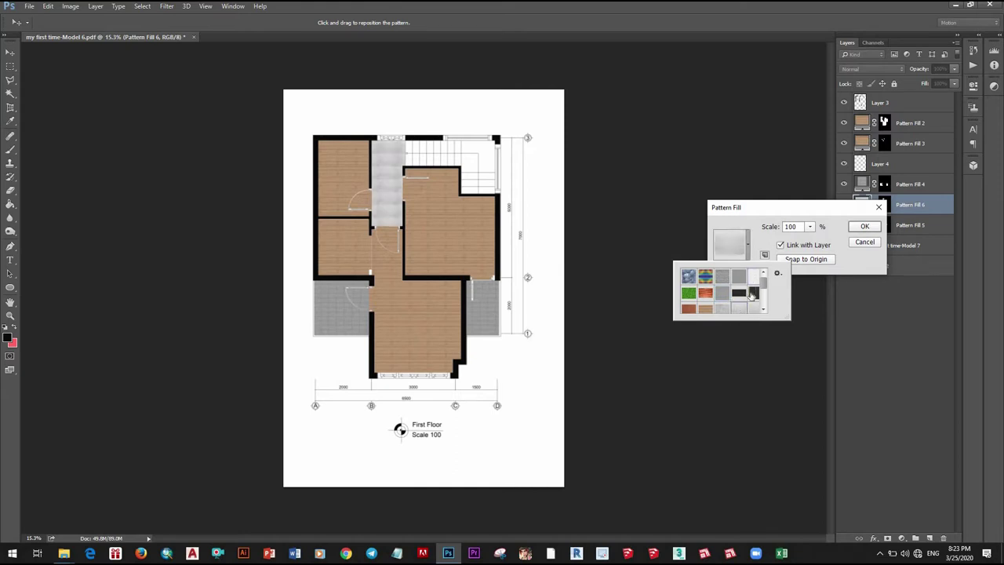
pyautogui.scroll(-1, 714, 305)
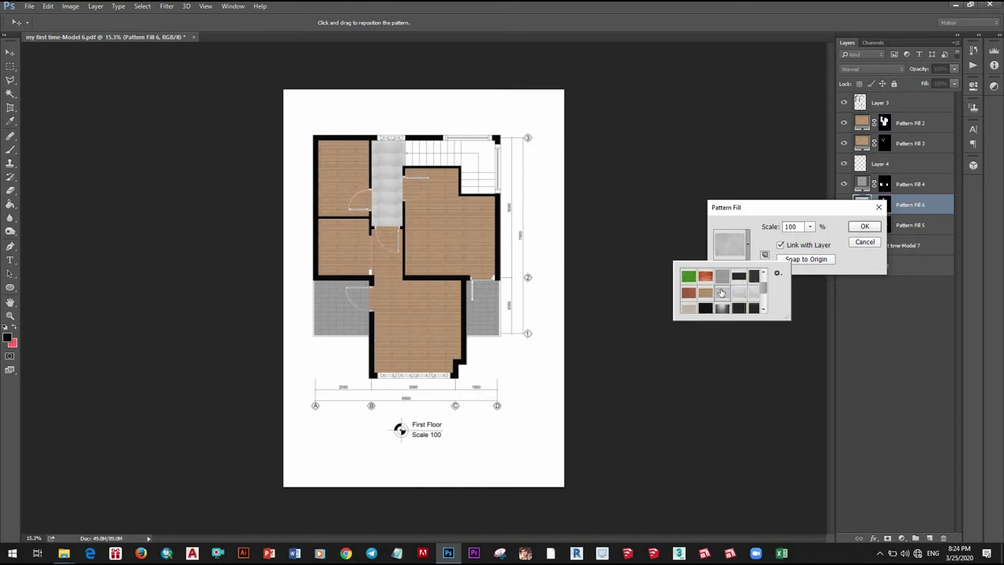
pyautogui.click(721, 293)
pyautogui.scroll(3, 385, 191)
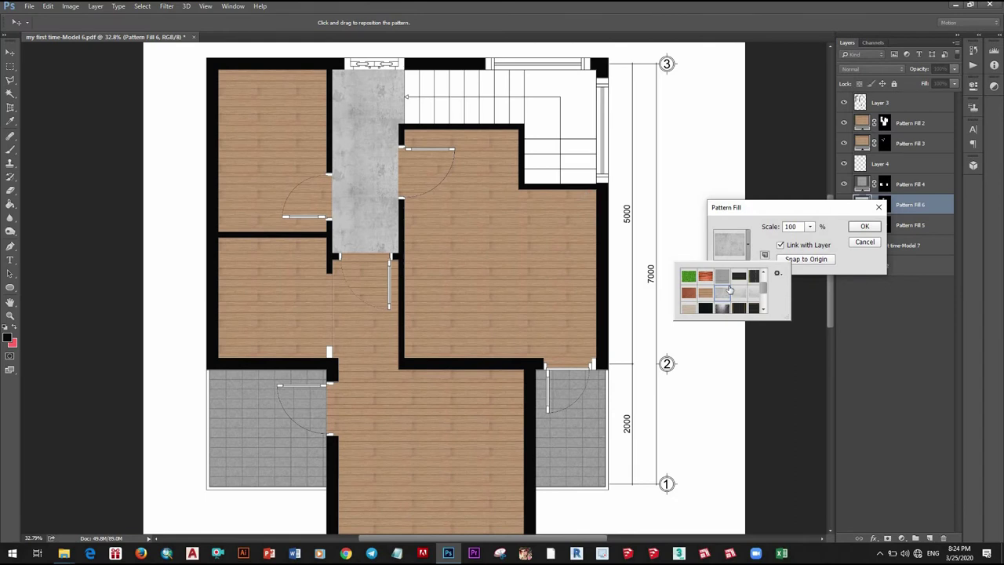
pyautogui.scroll(-1, 728, 291)
pyautogui.scroll(-1, 733, 297)
pyautogui.click(689, 307)
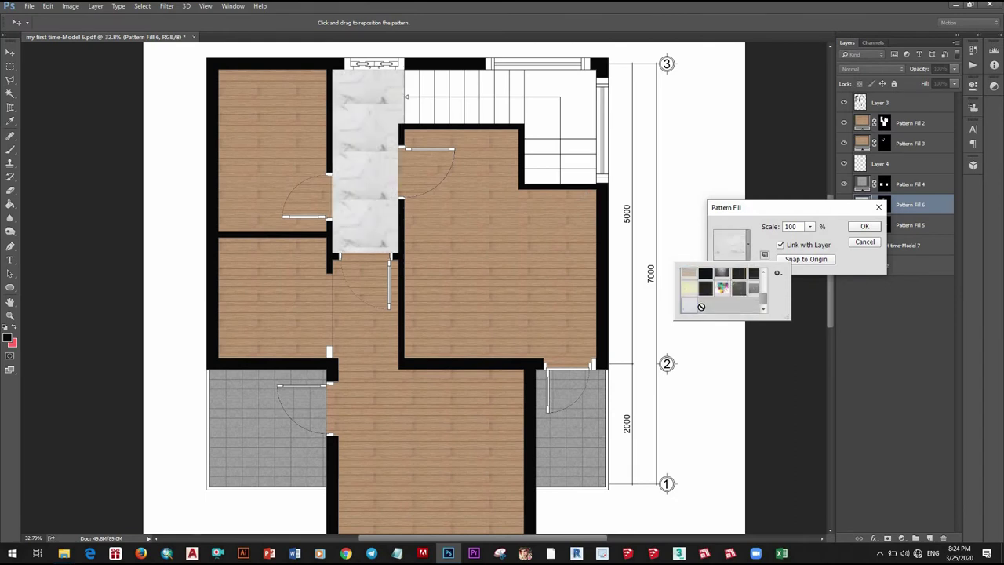
pyautogui.click(810, 226)
pyautogui.moveTo(811, 240)
pyautogui.mouseDown()
pyautogui.moveTo(817, 250)
pyautogui.moveTo(854, 242)
pyautogui.mouseUp()
pyautogui.scroll(-1, 459, 314)
pyautogui.scroll(-1, 431, 224)
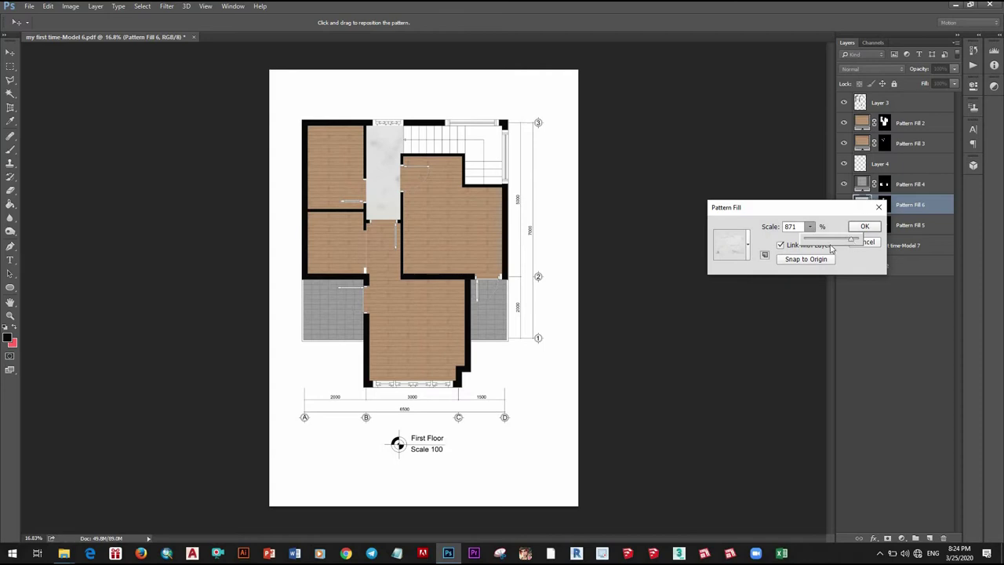
# - Commit the 871% marble fill on the corridor and zoom in on the stairs
pyautogui.press('Return')
pyautogui.scroll(-1, 471, 204)
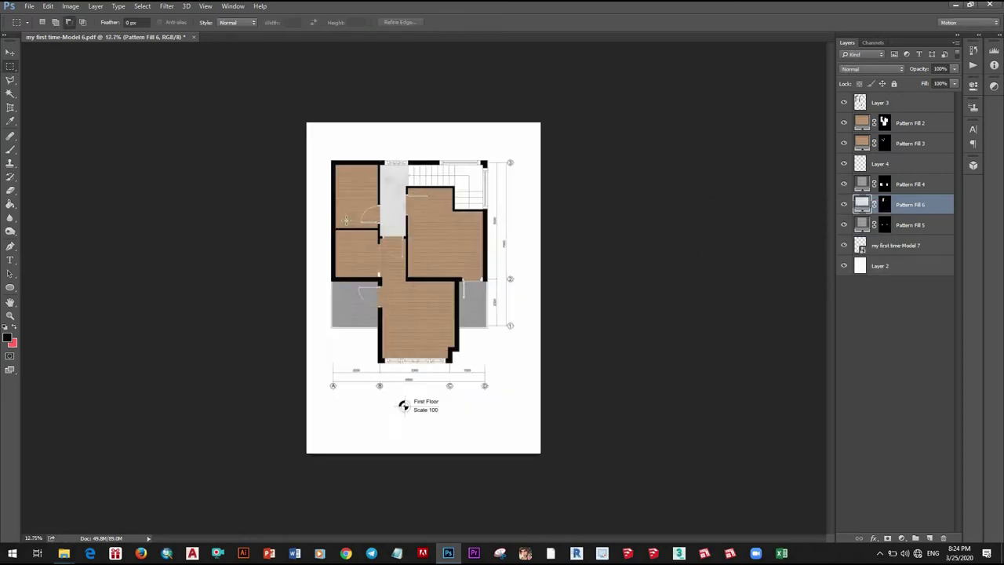
pyautogui.scroll(1, 439, 180)
pyautogui.scroll(2, 424, 173)
pyautogui.scroll(1, 408, 166)
pyautogui.scroll(-2, 408, 166)
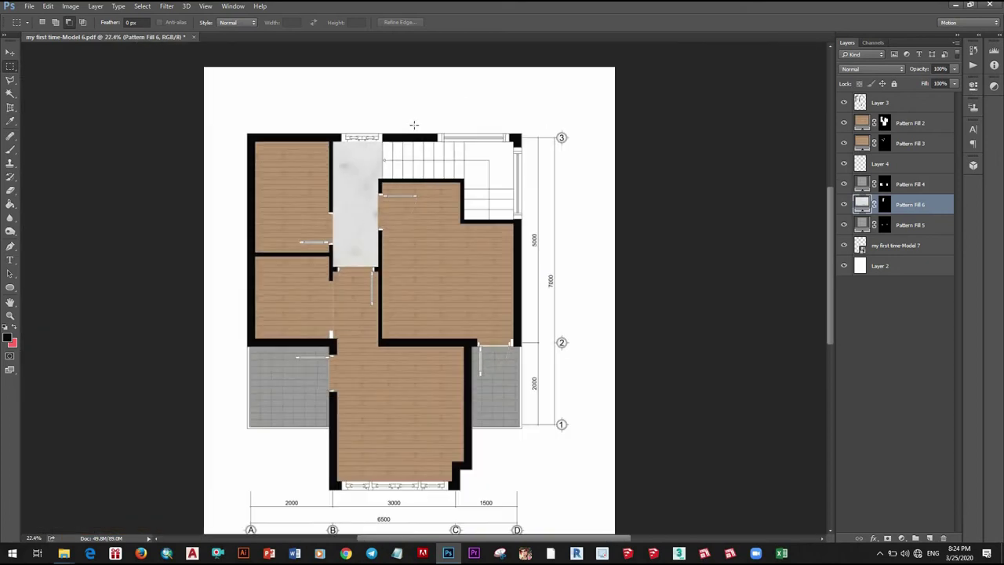
pyautogui.scroll(2, 392, 180)
pyautogui.scroll(1, 377, 192)
pyautogui.scroll(1, 357, 204)
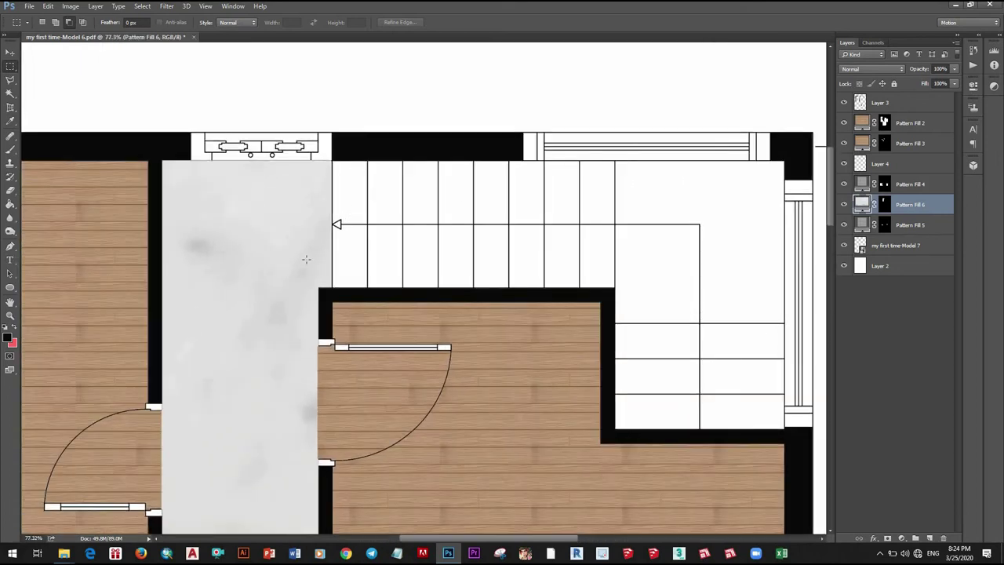
# - Marquee-select the first stair strip beside the marble corridor
pyautogui.moveTo(331, 161); pyautogui.dragTo(367, 288)
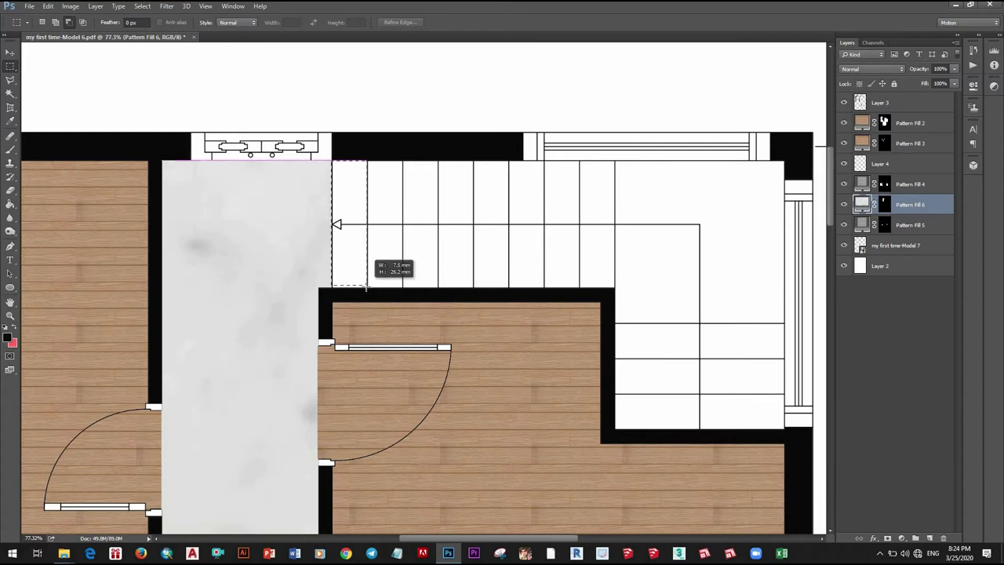
pyautogui.scroll(3, 358, 290)
pyautogui.scroll(1, 414, 304)
pyautogui.scroll(-3, 351, 341)
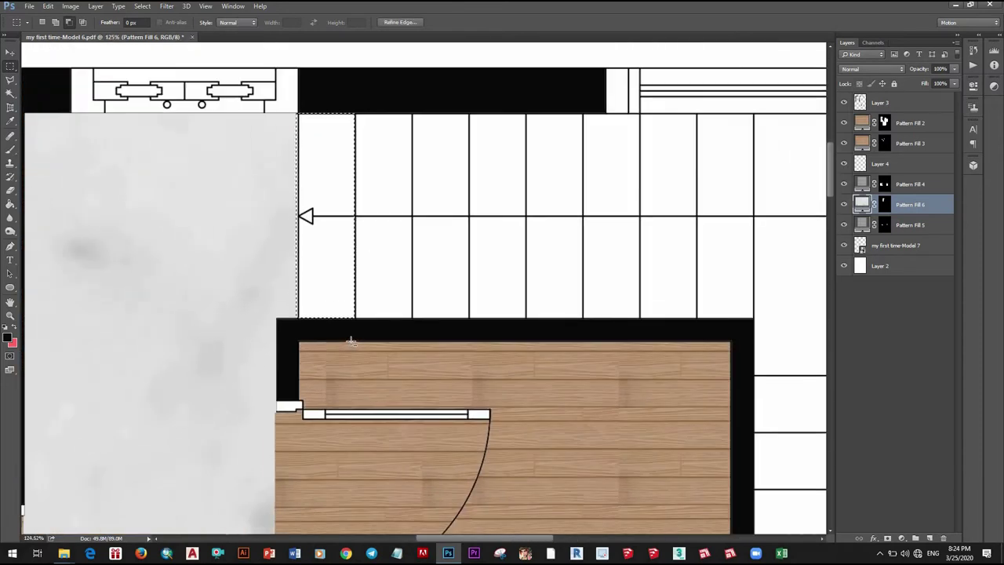
pyautogui.scroll(-2, 338, 332)
pyautogui.scroll(-1, 365, 275)
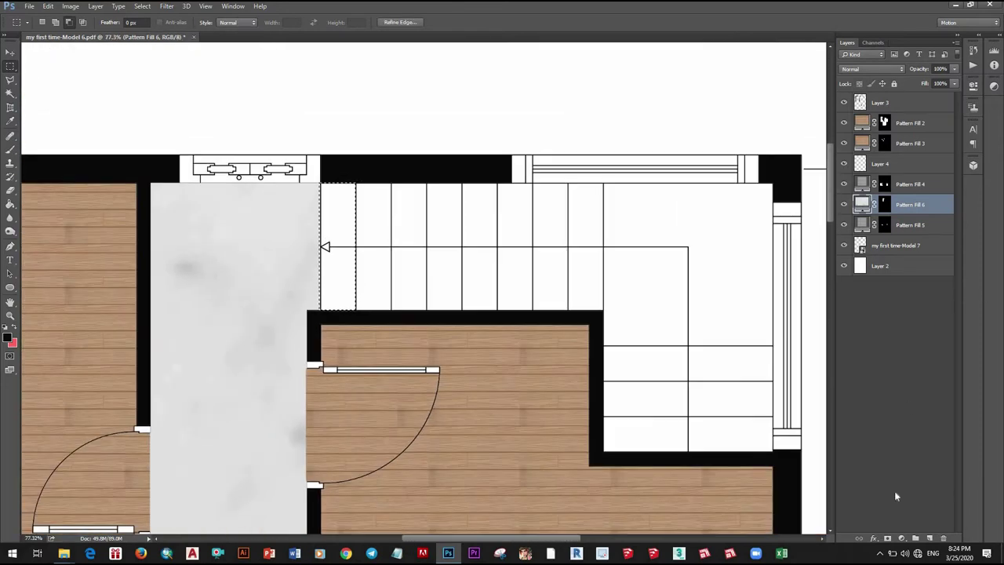
# - Add a new layer and a Pattern Fill layer over the first stair strip
pyautogui.click(930, 539)
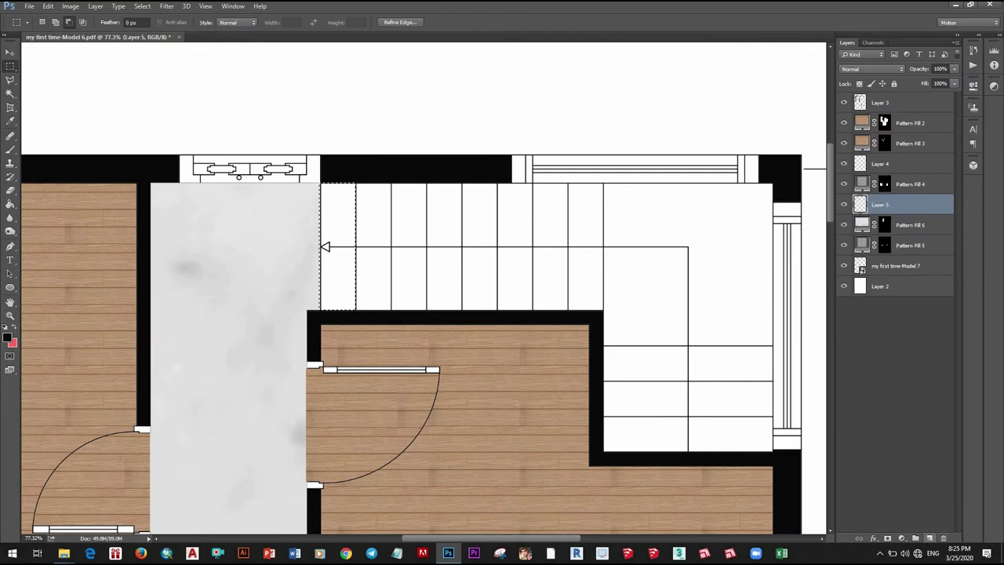
pyautogui.click(902, 539)
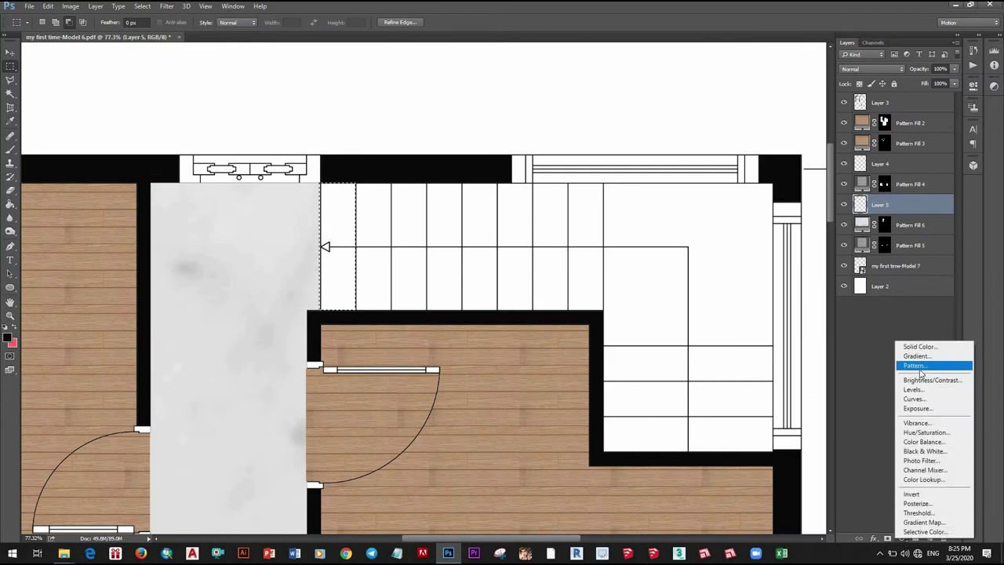
pyautogui.click(918, 366)
pyautogui.click(748, 244)
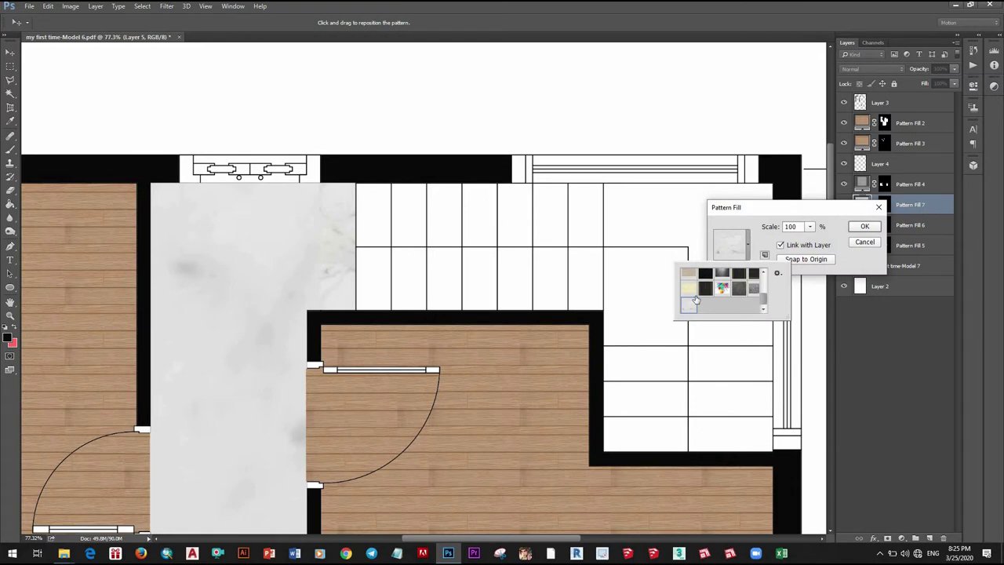
# - Try pale yellow, wood, red and brick patterns, then settle on the pale beige wood
pyautogui.click(691, 290)
pyautogui.click(689, 273)
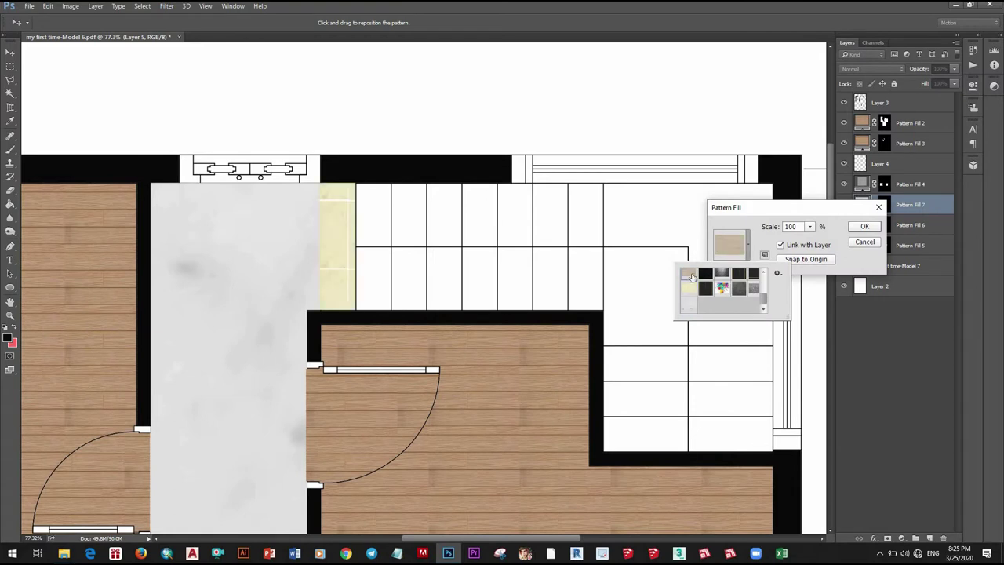
pyautogui.scroll(-1, 710, 290)
pyautogui.scroll(-1, 706, 295)
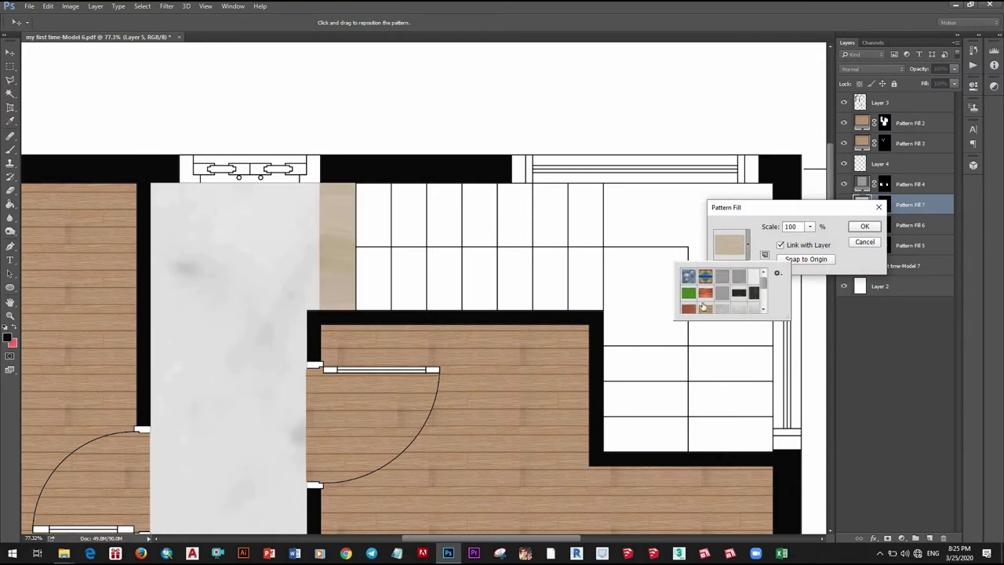
pyautogui.click(706, 302)
pyautogui.scroll(-1, 705, 305)
pyautogui.click(689, 301)
pyautogui.click(705, 285)
pyautogui.scroll(-1, 705, 291)
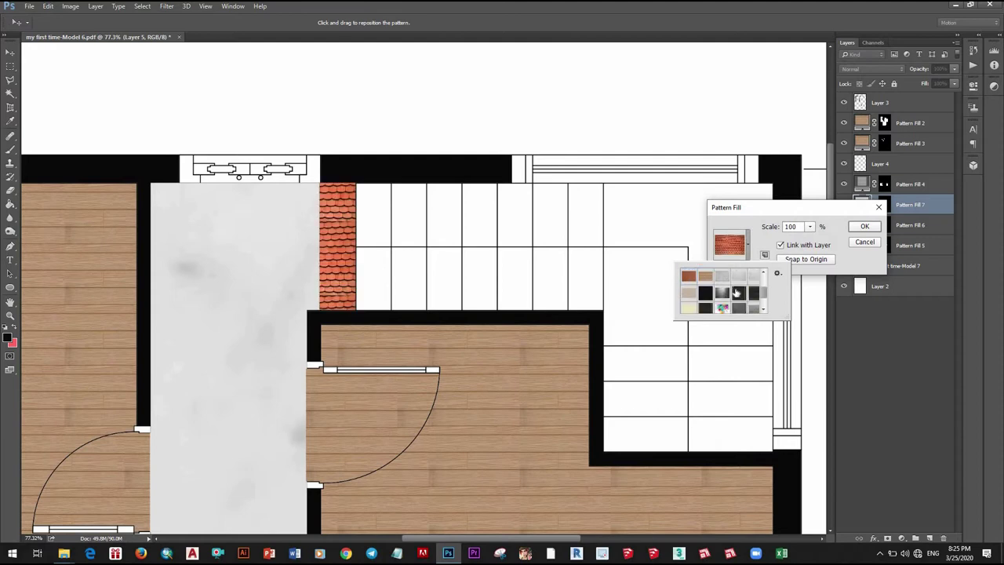
pyautogui.scroll(-1, 706, 290)
pyautogui.click(694, 278)
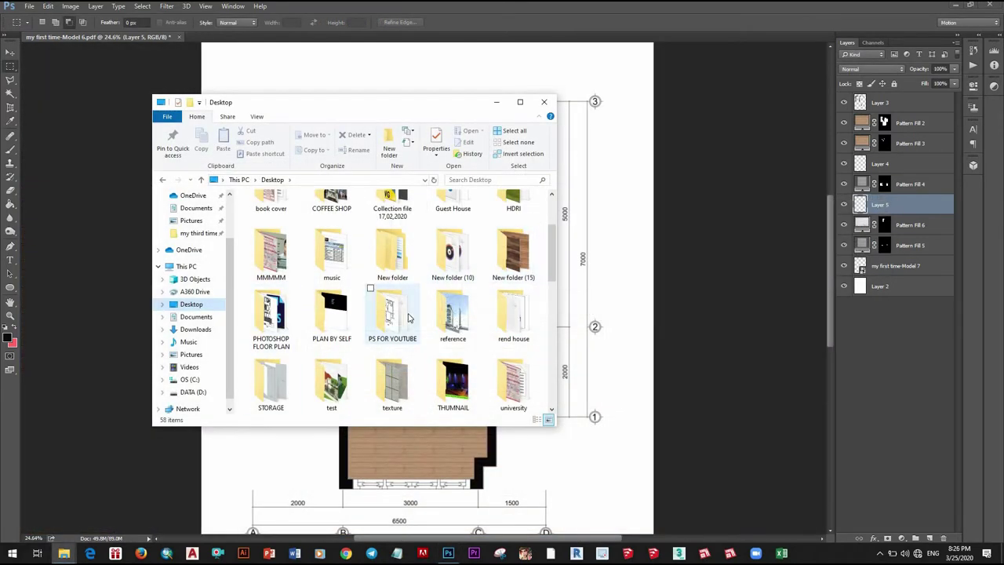
# - In the PS FOR YOUTUBE folder, view the rendered ground-floor image full-size, then close it
pyautogui.doubleClick(392, 314)
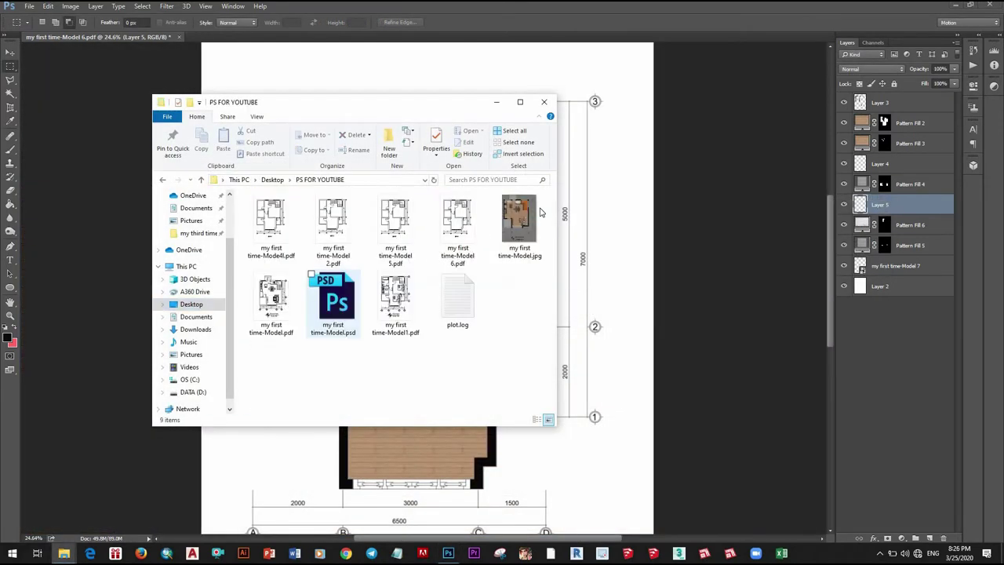
pyautogui.click(540, 256)
pyautogui.doubleClick(541, 256)
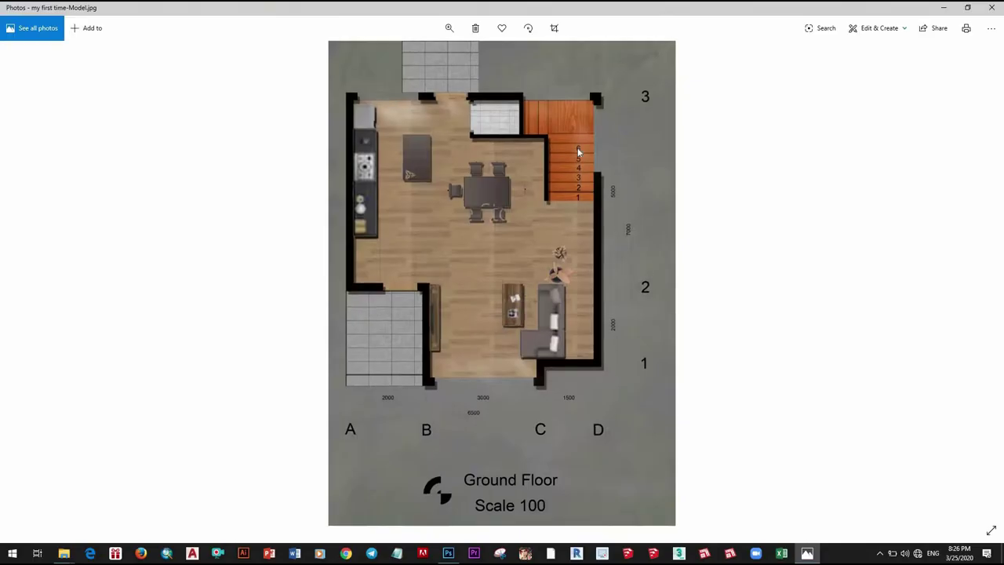
pyautogui.click(1001, 8)
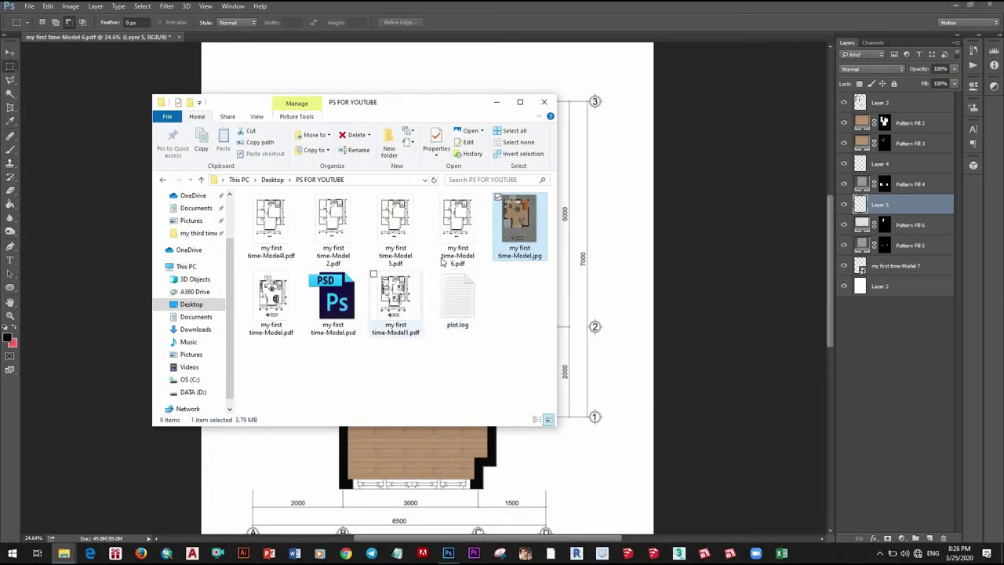
# - Browse Desktop > PHOTOSHOP FLOOR PLAN > PIC and preview 22.jpg, then close it
pyautogui.click(163, 181)
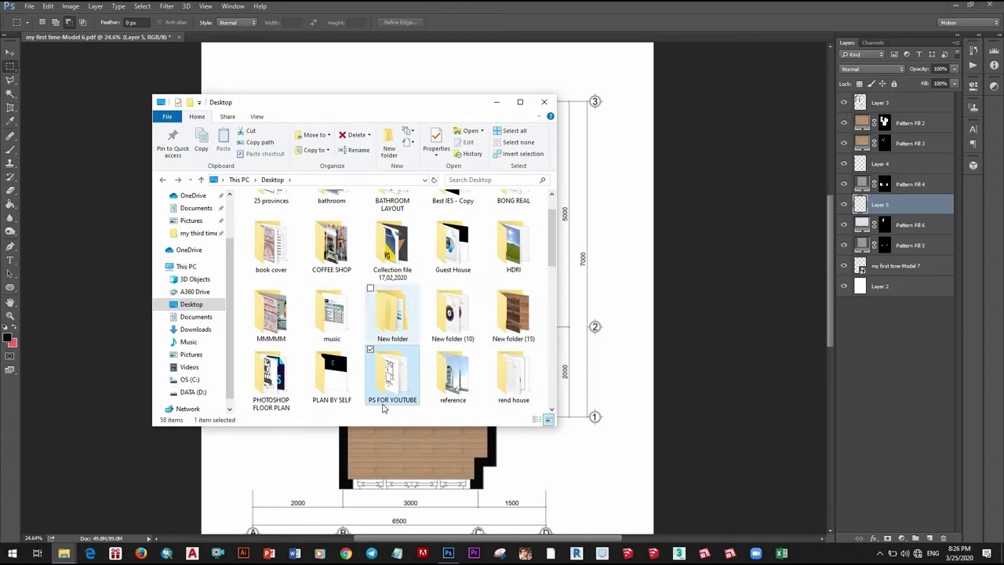
pyautogui.doubleClick(288, 382)
pyautogui.doubleClick(264, 211)
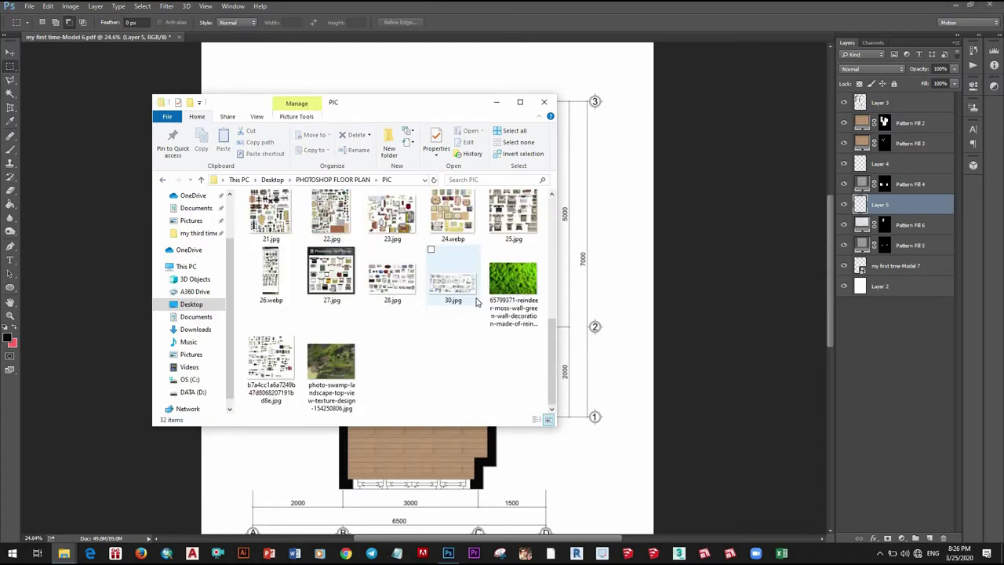
pyautogui.scroll(1, 432, 319)
pyautogui.scroll(-3, 451, 318)
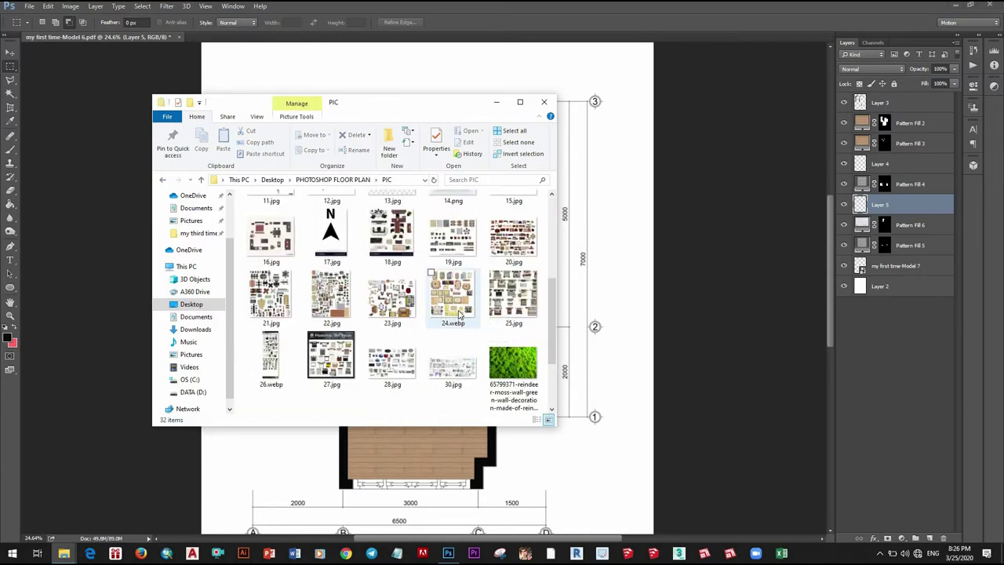
pyautogui.doubleClick(344, 310)
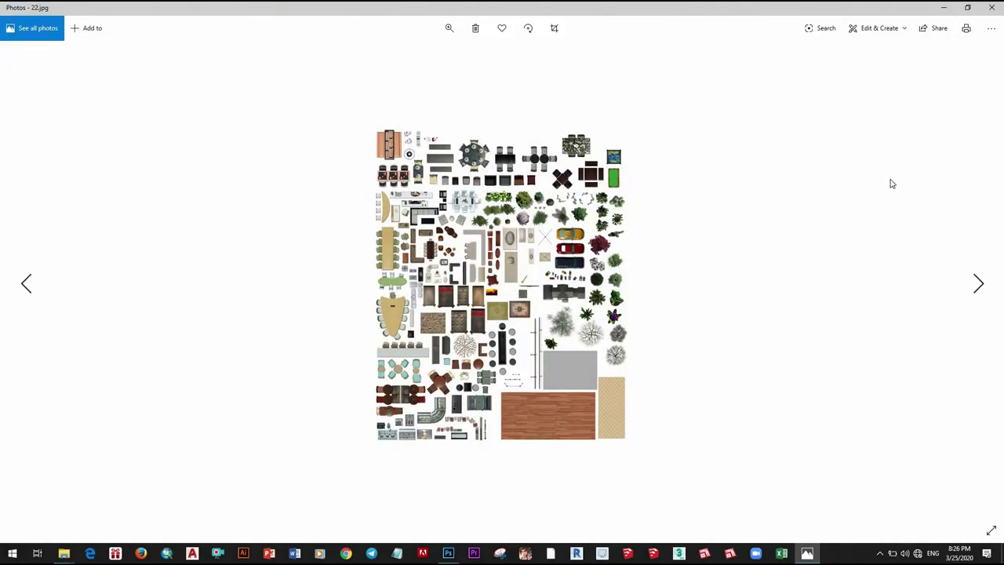
pyautogui.click(991, 7)
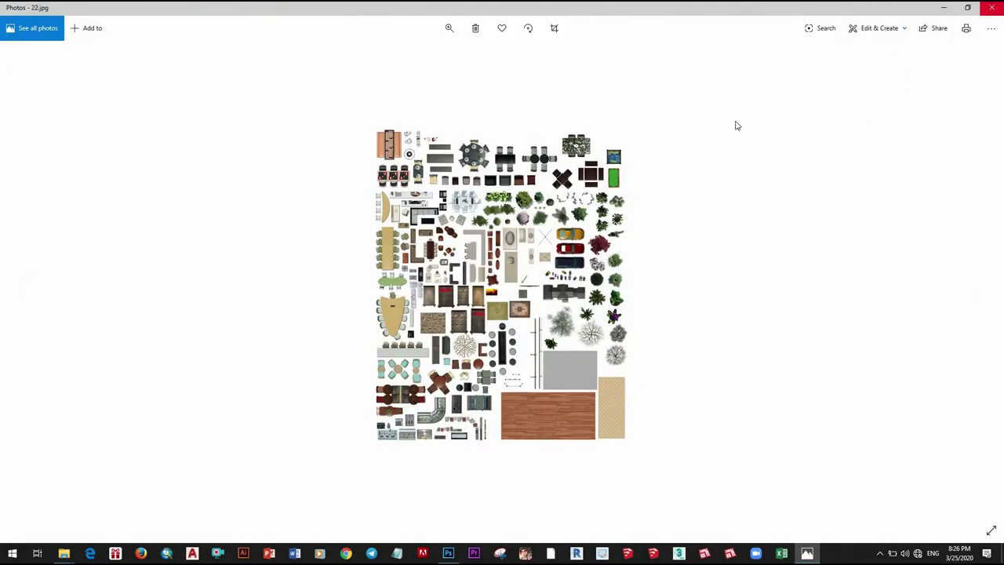
# - Minimize the folder window and Photoshop, and open the desktop context menu
pyautogui.click(498, 104)
pyautogui.click(955, 7)
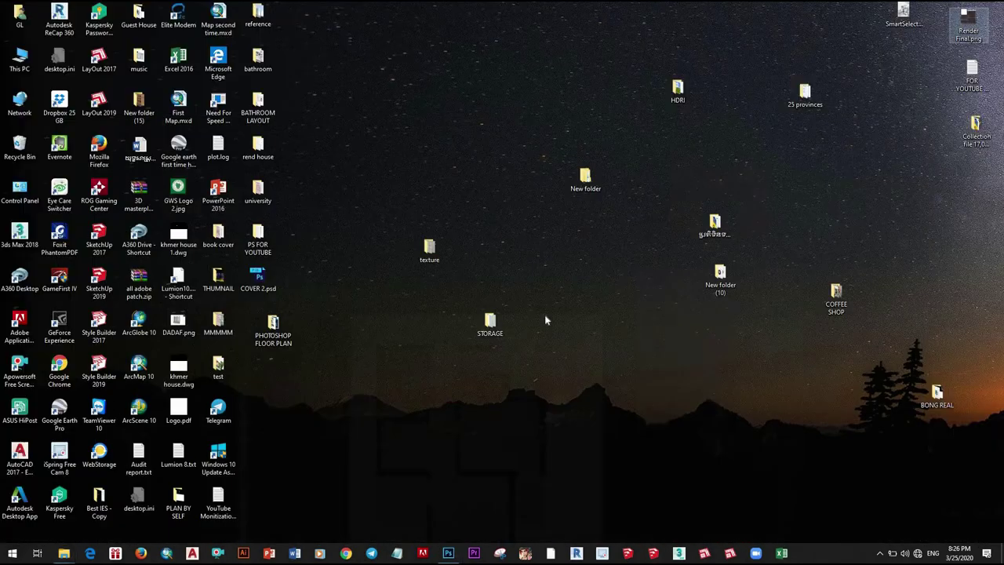
pyautogui.rightClick(615, 256)
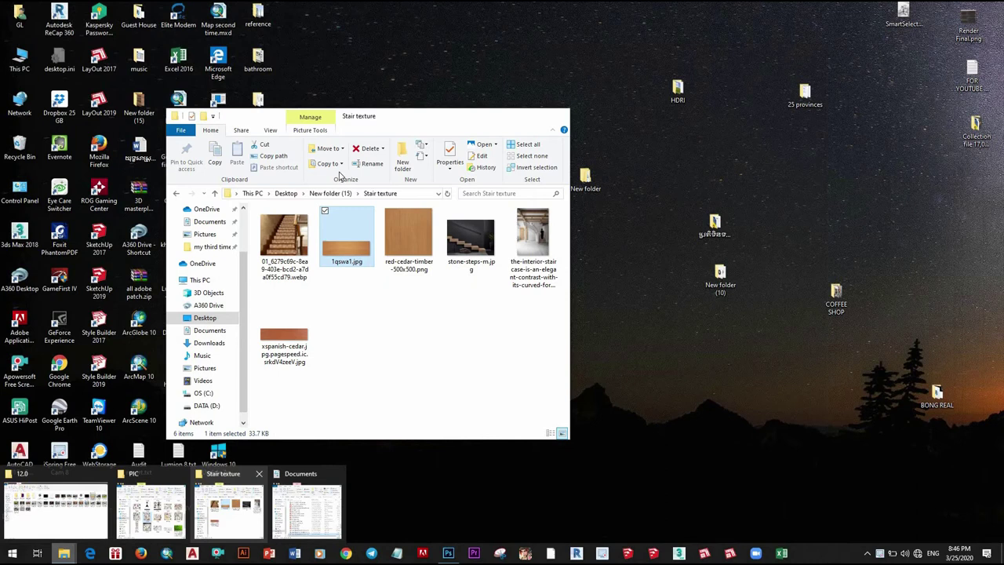
# - Place the 1qswa1.jpg wood texture into the plan, scaled down to about 29%
pyautogui.click(229, 510)
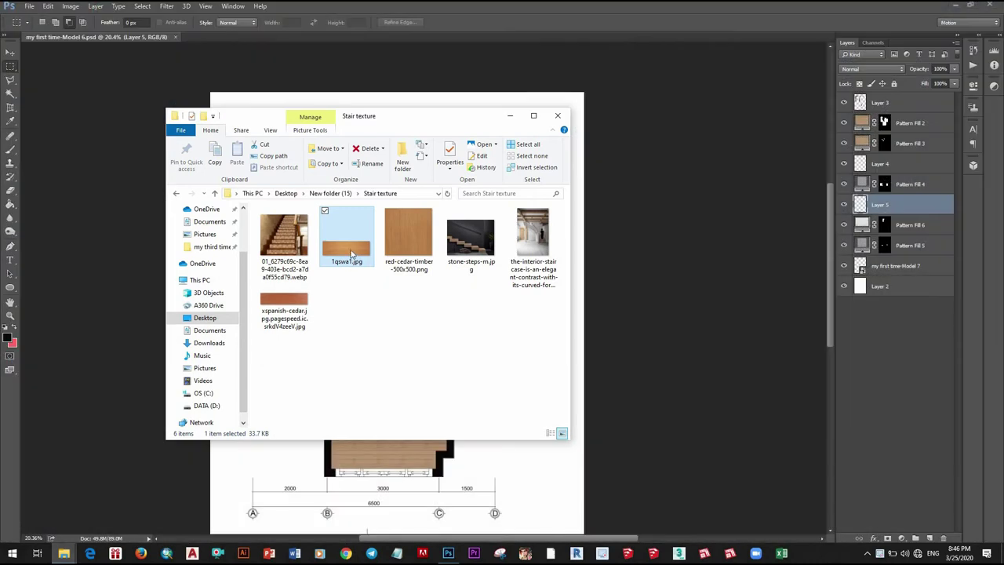
pyautogui.moveTo(347, 235)
pyautogui.mouseDown()
pyautogui.moveTo(547, 490)
pyautogui.moveTo(424, 288)
pyautogui.mouseUp()
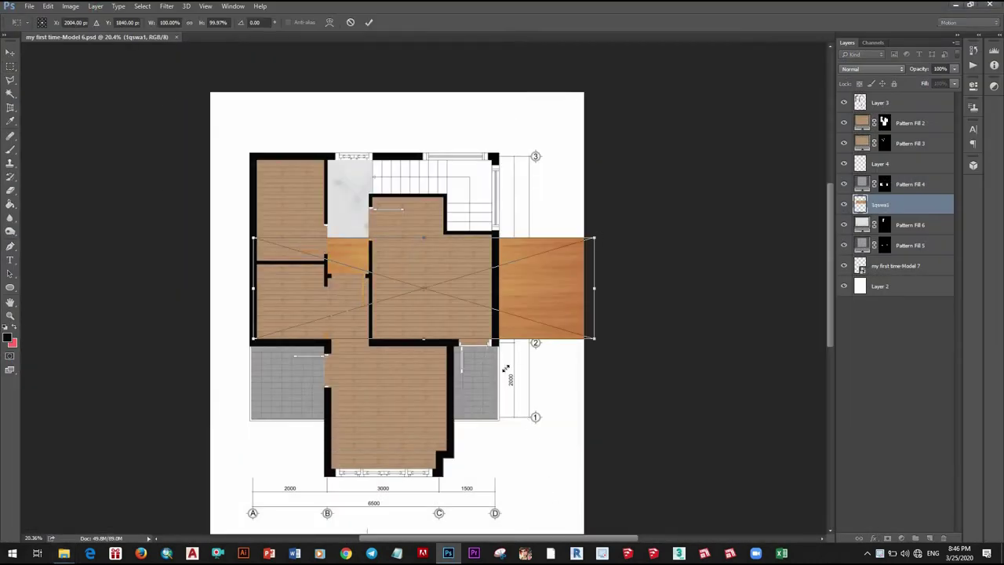
pyautogui.moveTo(595, 237); pyautogui.dragTo(468, 275)
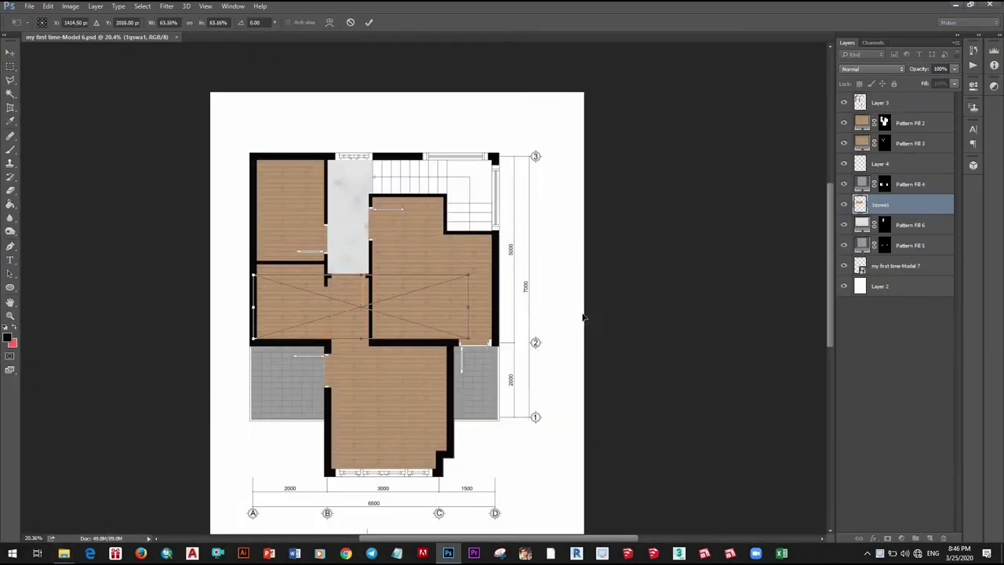
pyautogui.moveTo(376, 315); pyautogui.dragTo(551, 440)
pyautogui.moveTo(605, 460); pyautogui.dragTo(495, 485)
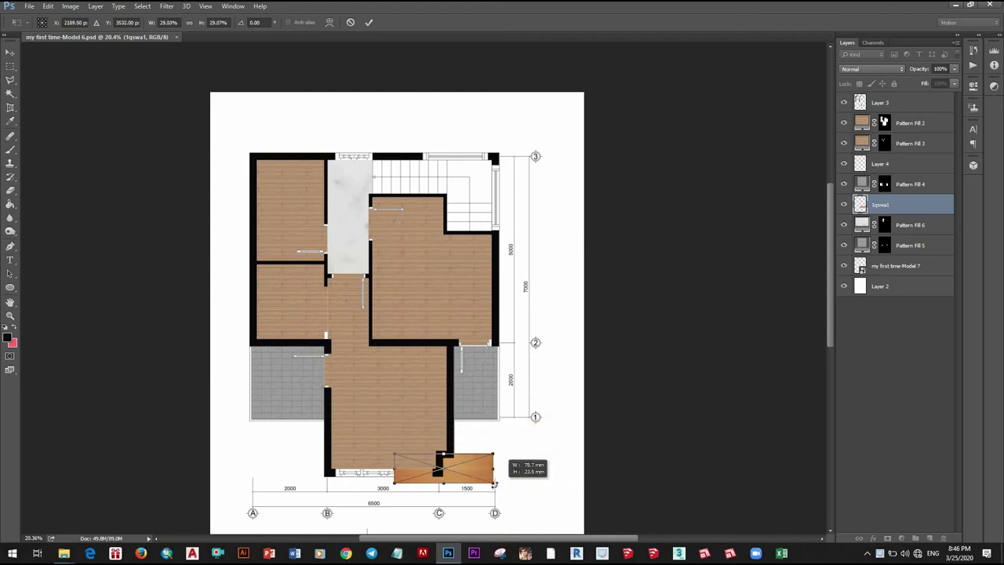
pyautogui.click(886, 208)
pyautogui.press('Return')
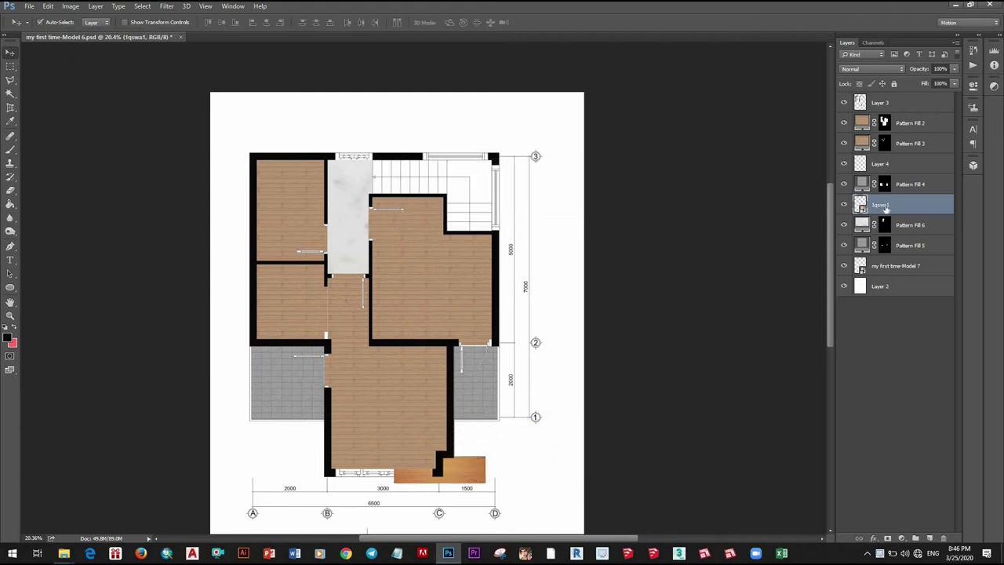
# - Move the 1qswa1 layer to the top of the stack and the patch onto the staircase
pyautogui.moveTo(886, 208); pyautogui.dragTo(886, 98)
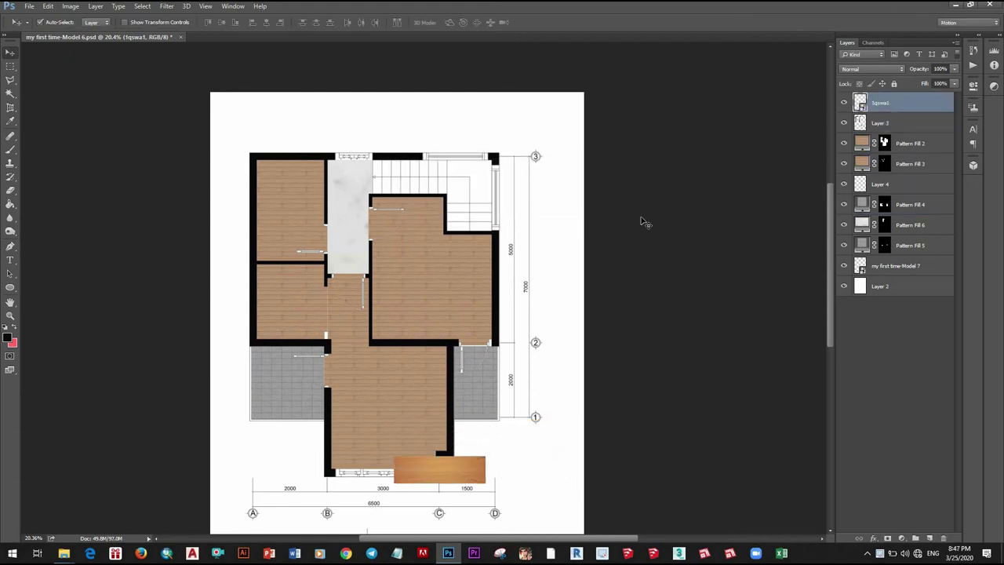
pyautogui.moveTo(425, 469); pyautogui.dragTo(397, 174)
pyautogui.scroll(3, 458, 242)
pyautogui.scroll(2, 459, 242)
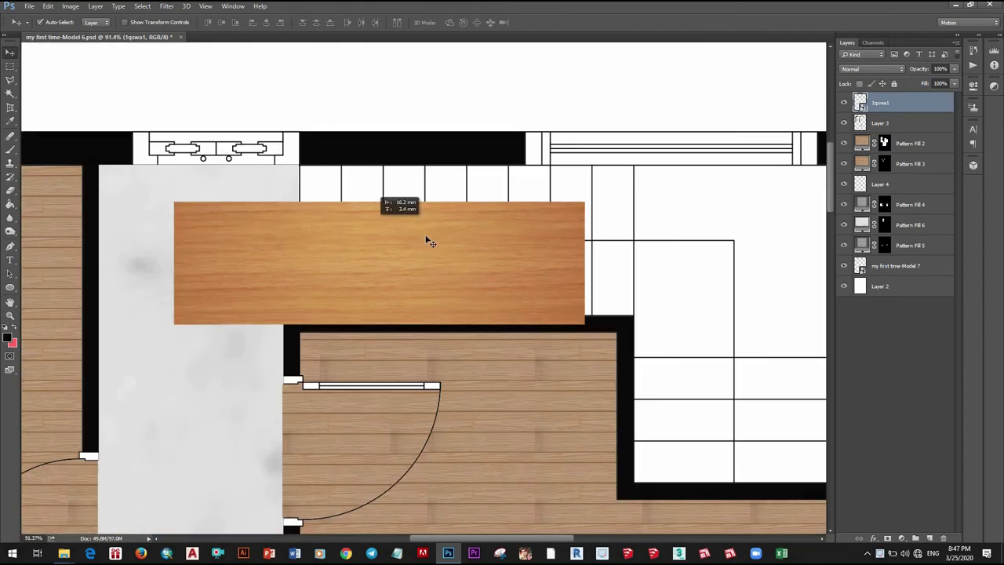
# - Rotate the wood patch -90° into a vertical strip sized to the first tread beside the grey panel
pyautogui.hotkey('ctrl', 't')
pyautogui.moveTo(577, 156); pyautogui.dragTo(374, 127)
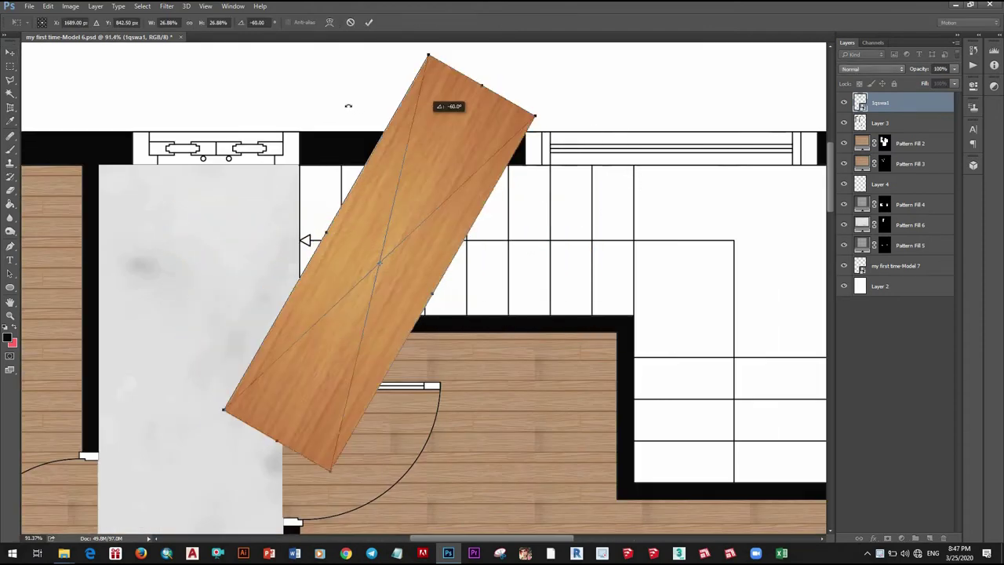
pyautogui.moveTo(440, 58); pyautogui.dragTo(358, 332)
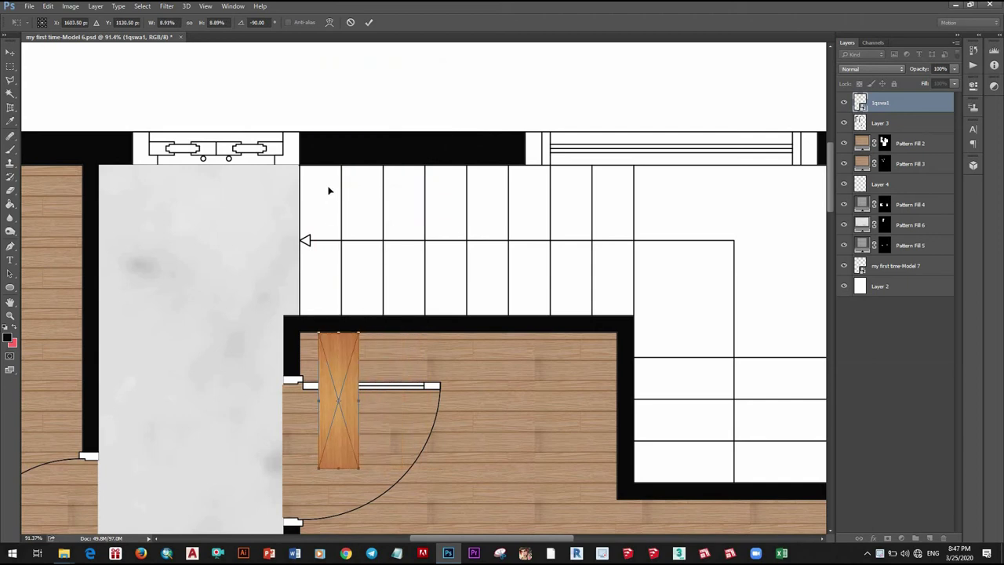
pyautogui.moveTo(351, 393); pyautogui.dragTo(335, 226)
pyautogui.scroll(3, 336, 226)
pyautogui.moveTo(351, 411); pyautogui.dragTo(351, 423)
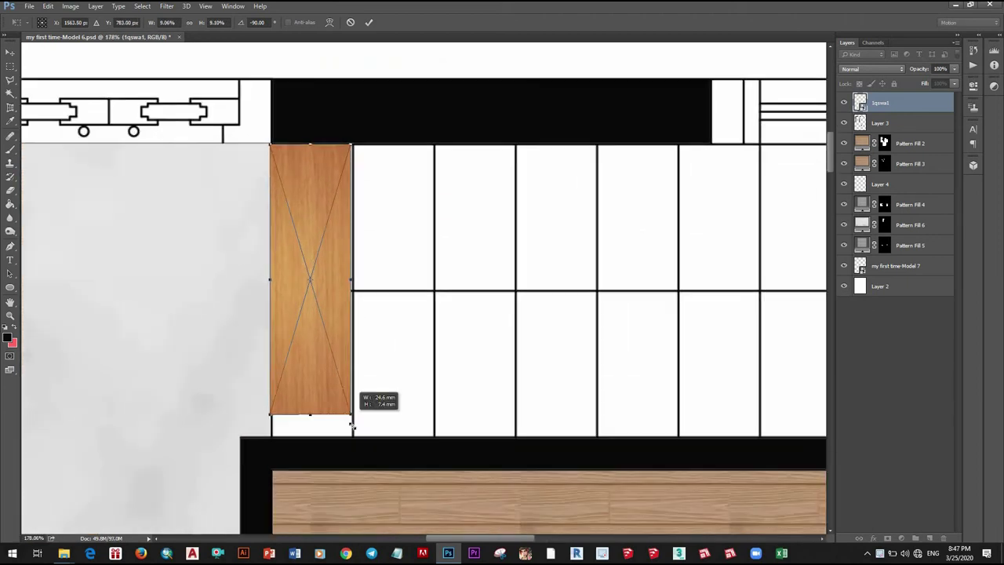
pyautogui.click(10, 52)
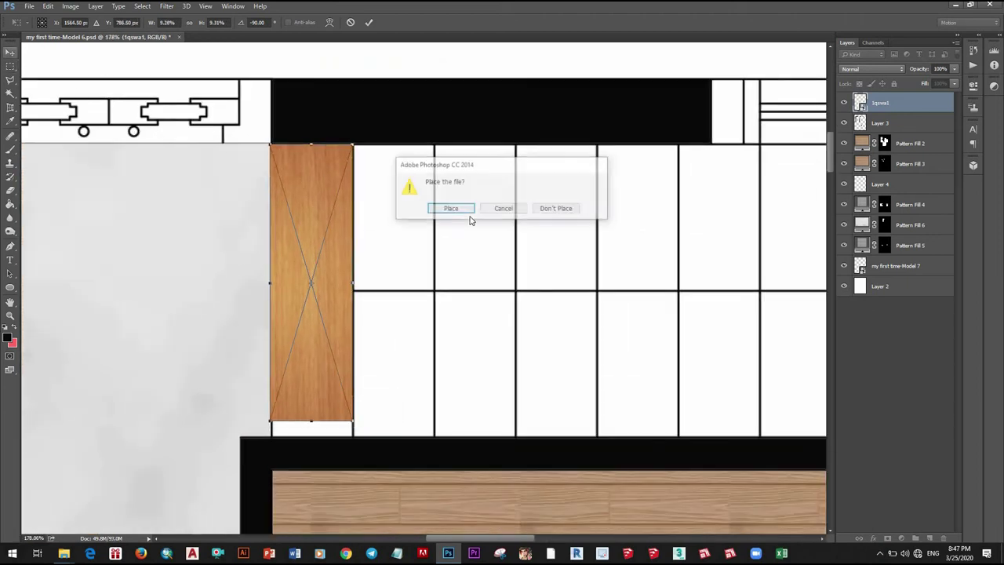
pyautogui.press('Return')
# - Extend the strip's bottom edge to the wall and align its left edge with the grey panel
pyautogui.hotkey('ctrl', 't')
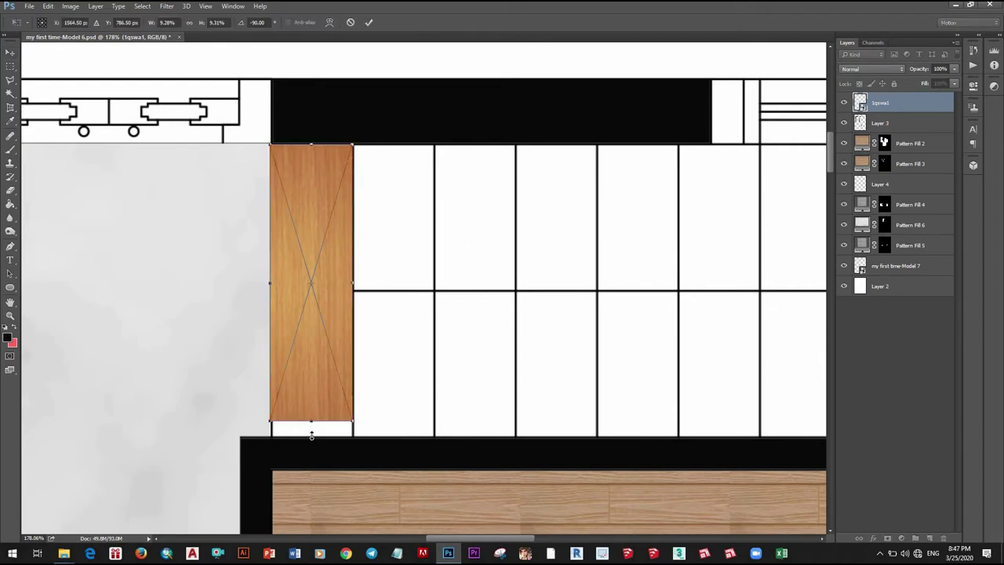
pyautogui.moveTo(312, 422); pyautogui.dragTo(311, 439)
pyautogui.scroll(3, 311, 439)
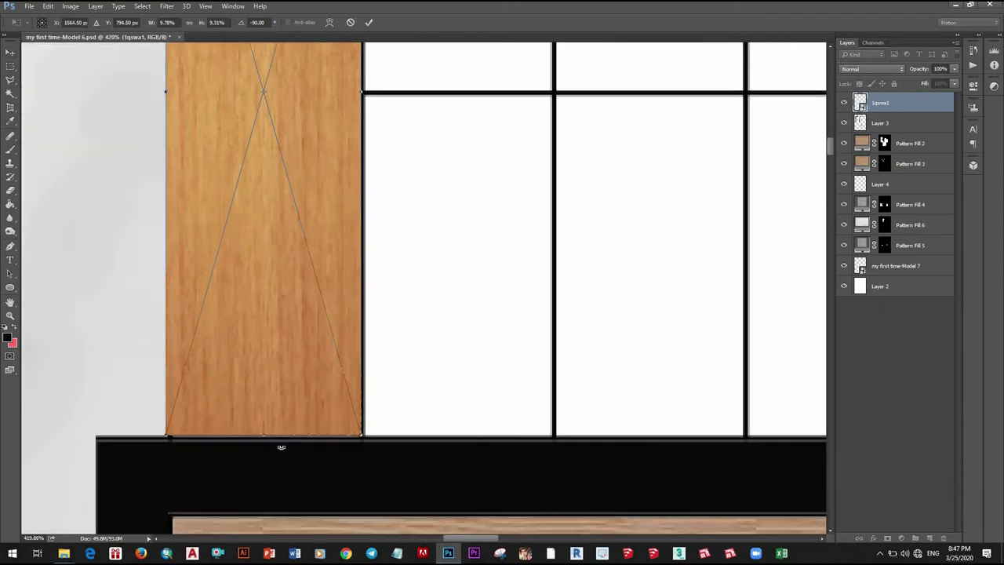
pyautogui.scroll(2, 312, 438)
pyautogui.scroll(-2, 355, 281)
pyautogui.scroll(-2, 355, 280)
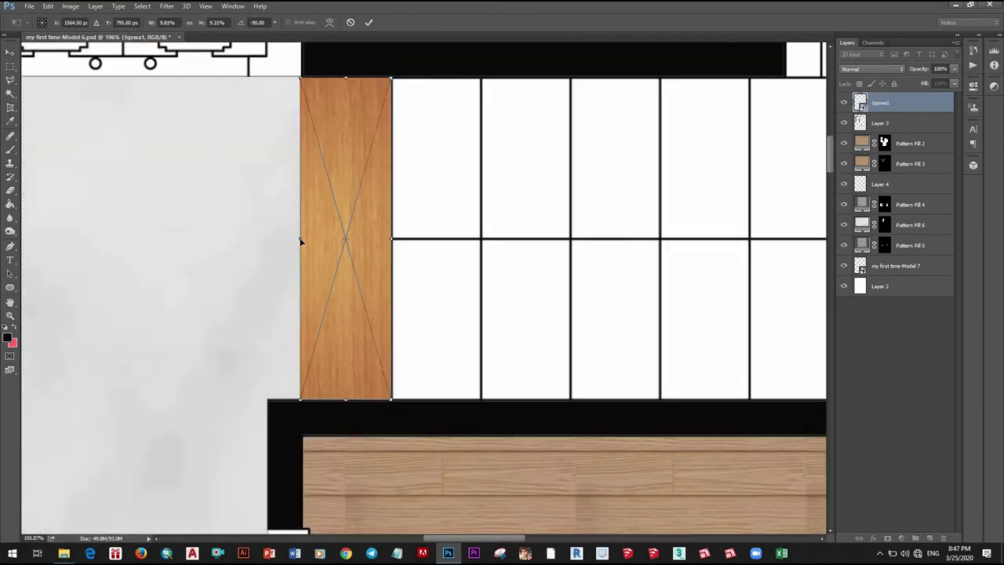
pyautogui.scroll(1, 355, 280)
pyautogui.moveTo(298, 247); pyautogui.dragTo(296, 247)
pyautogui.scroll(2, 299, 245)
pyautogui.scroll(-3, 307, 251)
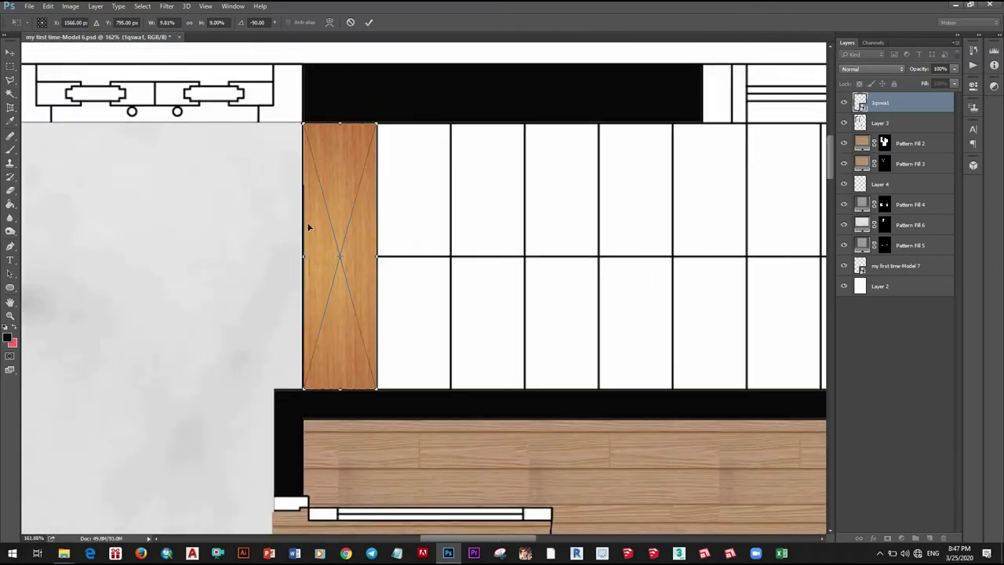
pyautogui.click(11, 52)
pyautogui.click(448, 209)
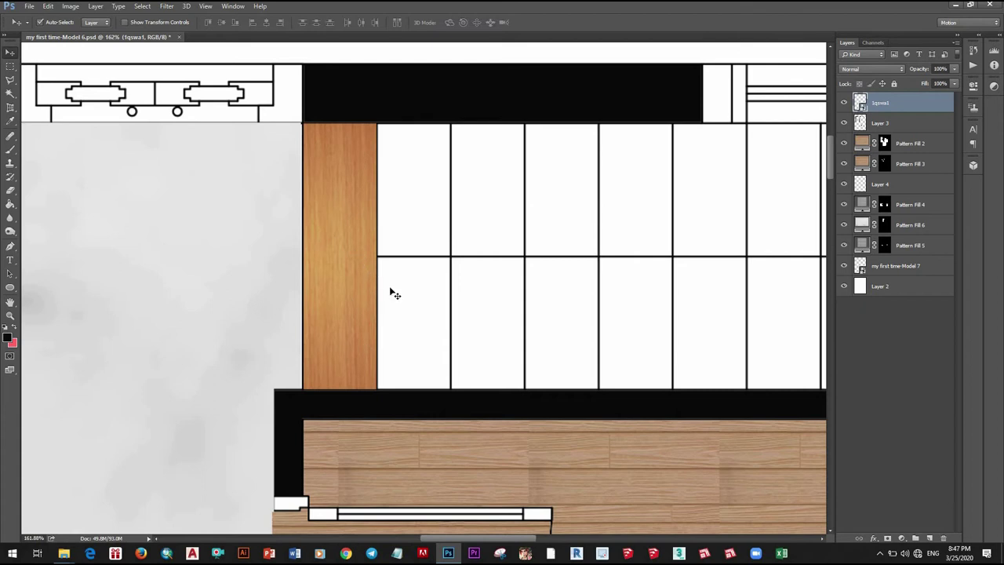
pyautogui.click(10, 66)
# - Duplicate the wood plank onto the next stair treads side by side
pyautogui.press('v')
pyautogui.moveTo(351, 279)
pyautogui.keyDown('alt'); pyautogui.mouseDown()
pyautogui.moveTo(641, 297)
pyautogui.moveTo(632, 296)
pyautogui.mouseUp(); pyautogui.keyUp('alt')
pyautogui.scroll(-3, 566, 332)
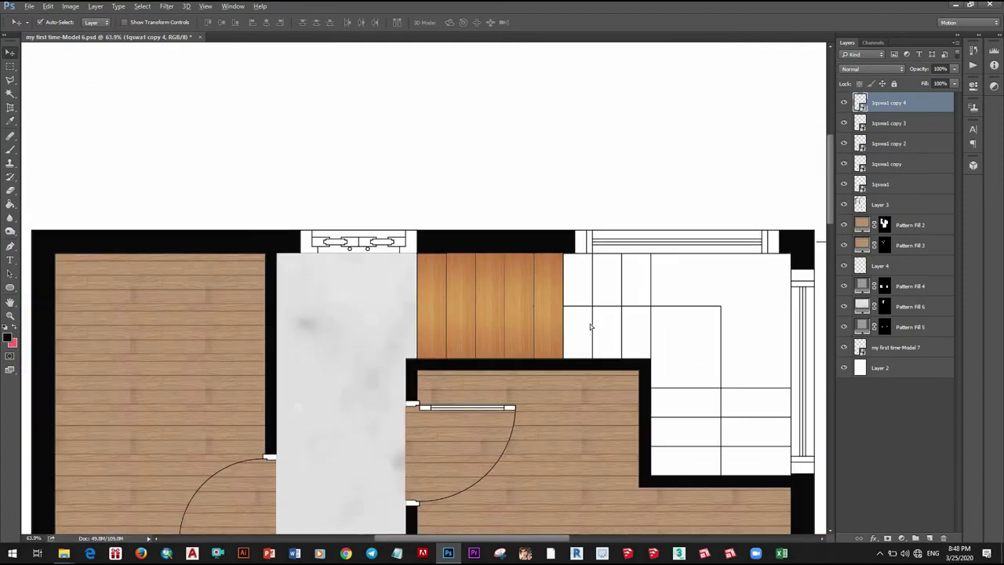
pyautogui.moveTo(591, 326)
pyautogui.keyDown('alt'); pyautogui.mouseDown()
pyautogui.moveTo(523, 337)
pyautogui.moveTo(578, 331)
pyautogui.mouseUp(); pyautogui.keyUp('alt')
pyautogui.scroll(3, 587, 332)
pyautogui.scroll(-3, 578, 337)
pyautogui.scroll(2, 527, 334)
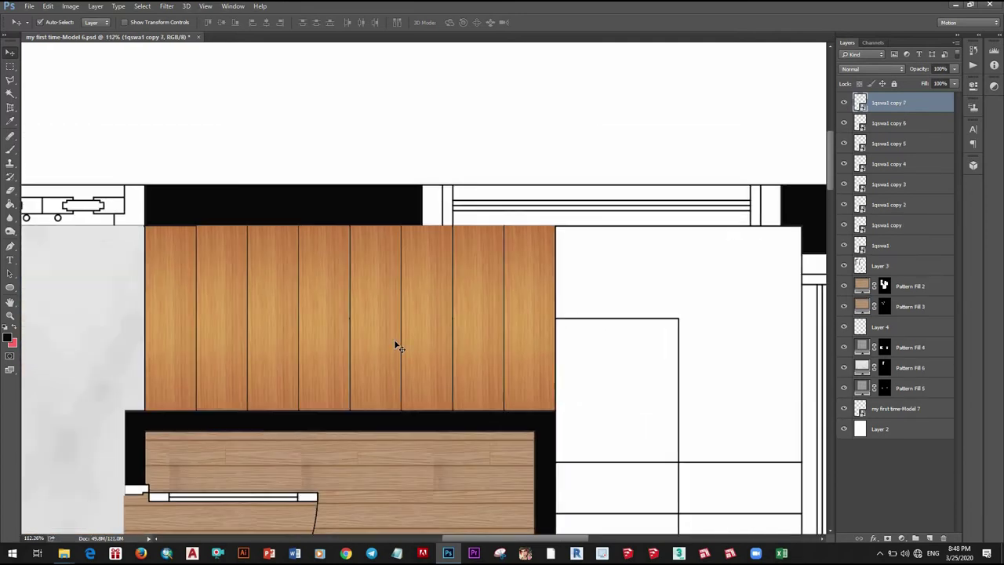
pyautogui.scroll(-3, 396, 346)
pyautogui.moveTo(476, 351); pyautogui.dragTo(507, 352)
# - Stretch the rightmost plank to fill the stair landing
pyautogui.hotkey('ctrl', 't')
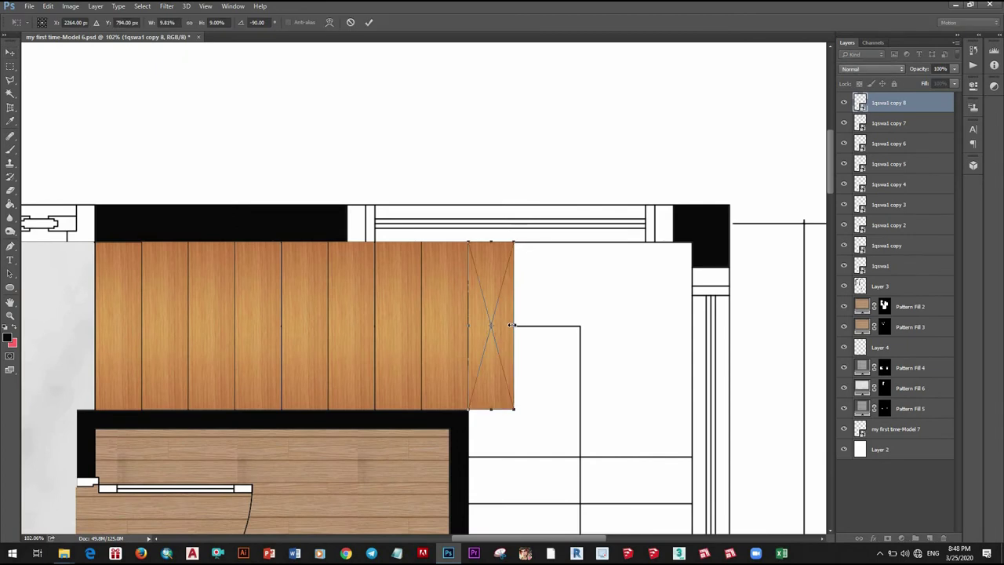
pyautogui.moveTo(514, 326); pyautogui.dragTo(692, 325)
pyautogui.scroll(-1, 461, 189)
pyautogui.moveTo(569, 409); pyautogui.dragTo(568, 430)
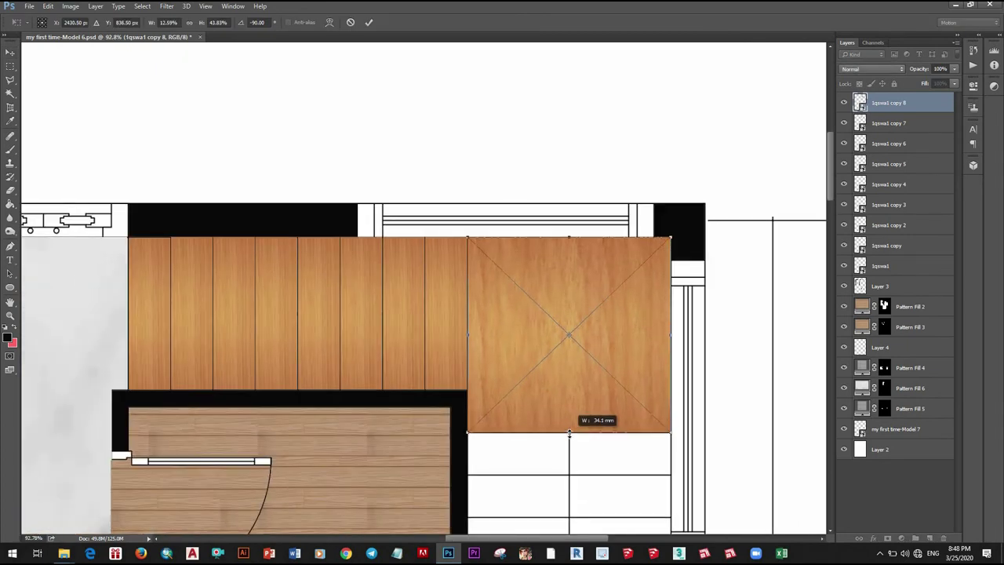
pyautogui.scroll(-1, 568, 430)
pyautogui.scroll(3, 625, 495)
pyautogui.press('v')
pyautogui.click(455, 218)
# - Duplicate a plank under the landing and widen it from the left wall to the right wall
pyautogui.moveTo(456, 219); pyautogui.dragTo(454, 375)
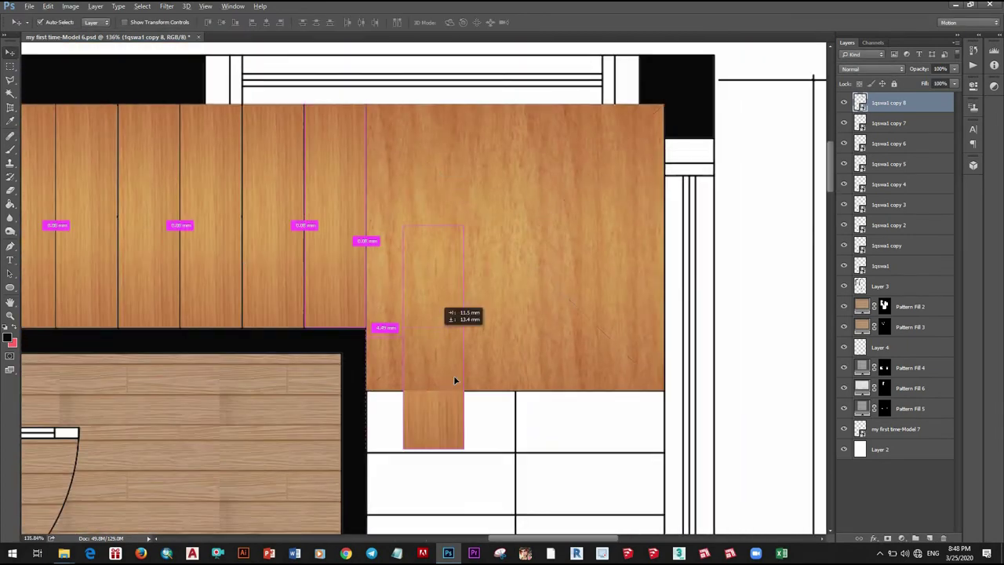
pyautogui.scroll(-2, 454, 375)
pyautogui.scroll(1, 340, 342)
pyautogui.moveTo(340, 342); pyautogui.dragTo(358, 373)
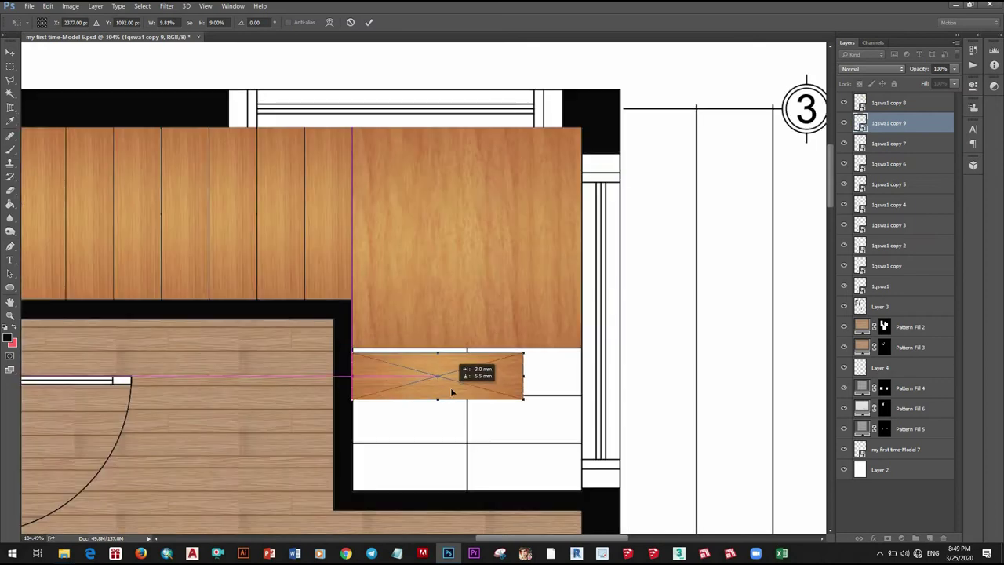
pyautogui.moveTo(524, 372); pyautogui.dragTo(584, 374)
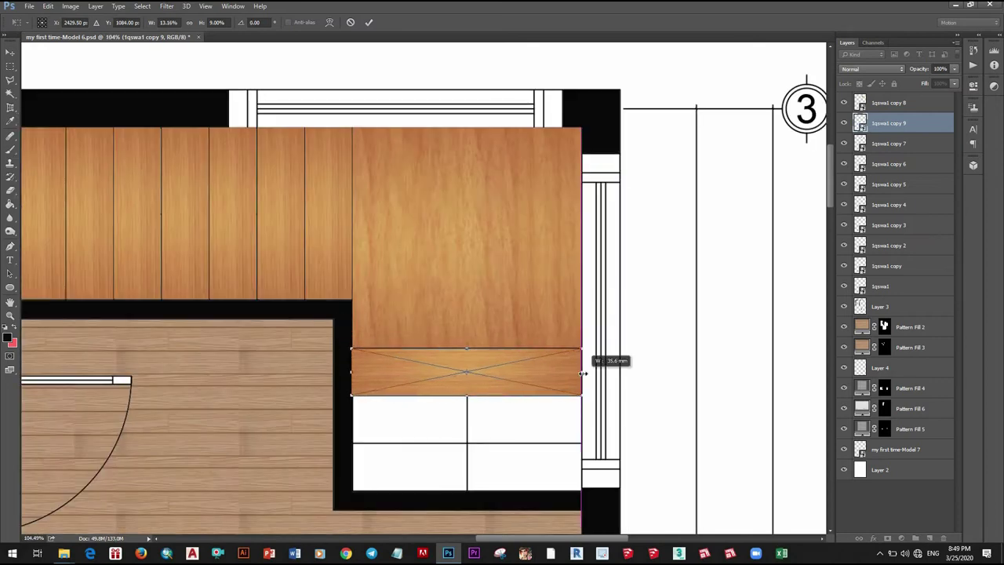
pyautogui.scroll(-1, 440, 330)
pyautogui.scroll(3, 265, 319)
pyautogui.scroll(1, 259, 318)
pyautogui.moveTo(245, 322); pyautogui.dragTo(244, 319)
pyautogui.scroll(2, 249, 321)
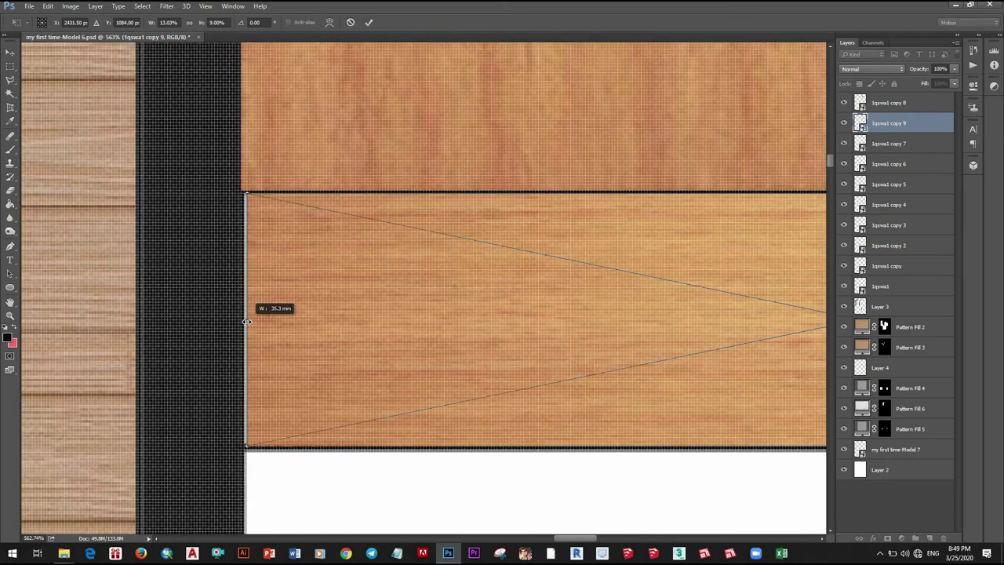
pyautogui.scroll(-3, 274, 324)
pyautogui.click(10, 52)
pyautogui.press('Return')
# - Duplicate the wood strip onto the lower steps, filling the last white step
pyautogui.scroll(-3, 178, 233)
pyautogui.moveTo(330, 279); pyautogui.dragTo(328, 335)
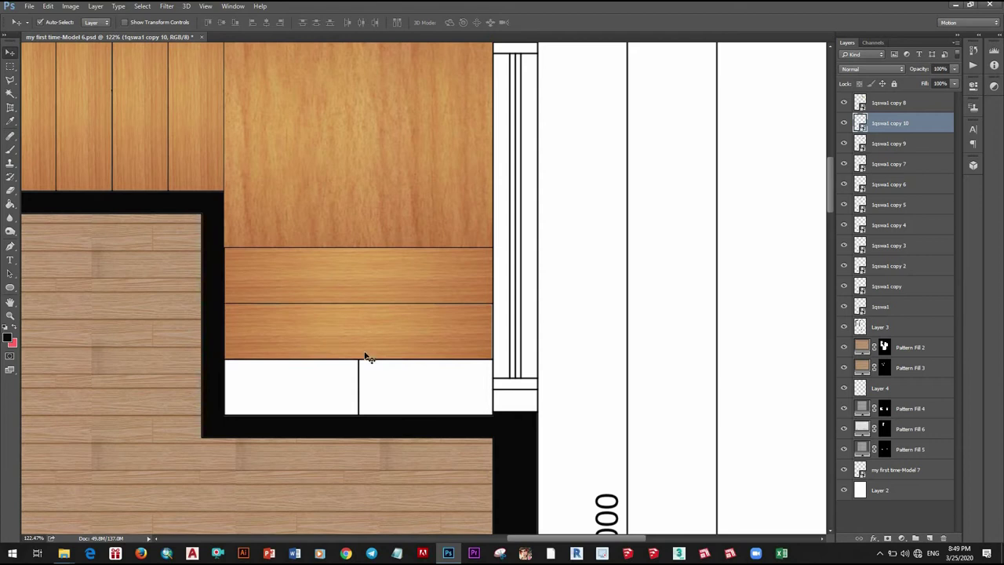
pyautogui.moveTo(343, 329); pyautogui.dragTo(351, 384)
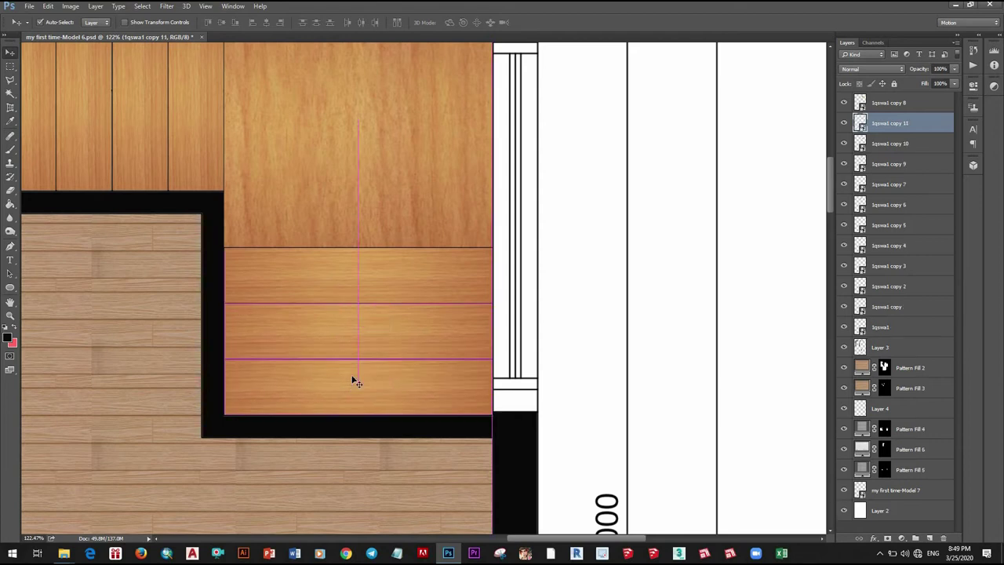
pyautogui.scroll(-3, 354, 382)
pyautogui.scroll(-2, 470, 403)
pyautogui.scroll(3, 384, 397)
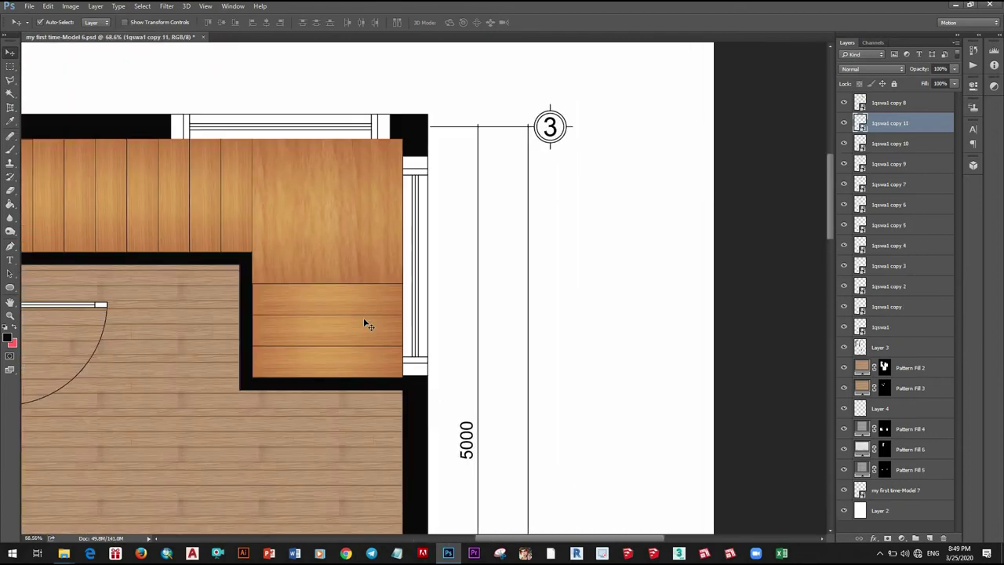
pyautogui.scroll(2, 365, 321)
# - Select the step strip layers and move 1qswa1 copy 9 down to just above Layer 2
pyautogui.click(375, 261)
pyautogui.click(385, 256)
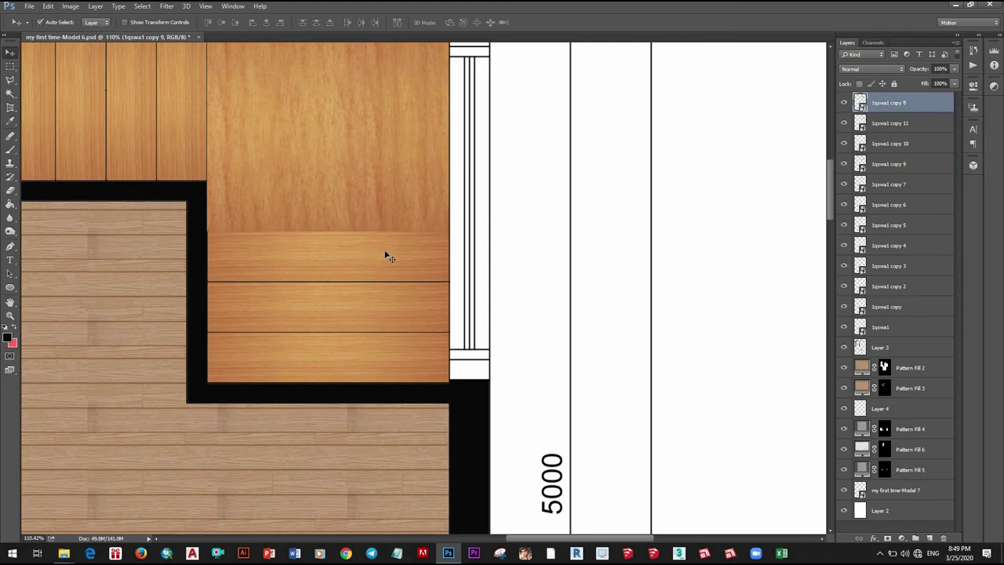
pyautogui.click(436, 270)
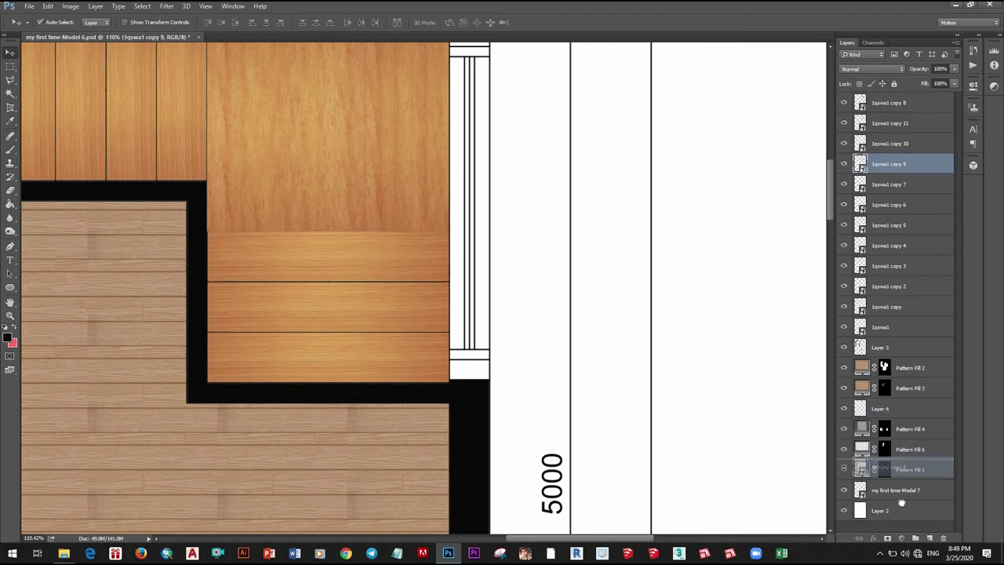
pyautogui.moveTo(911, 389); pyautogui.dragTo(902, 500)
# - Zoom out to check the wood-textured staircase and select the 1qswa1 copy 11 layer
pyautogui.scroll(-2, 430, 294)
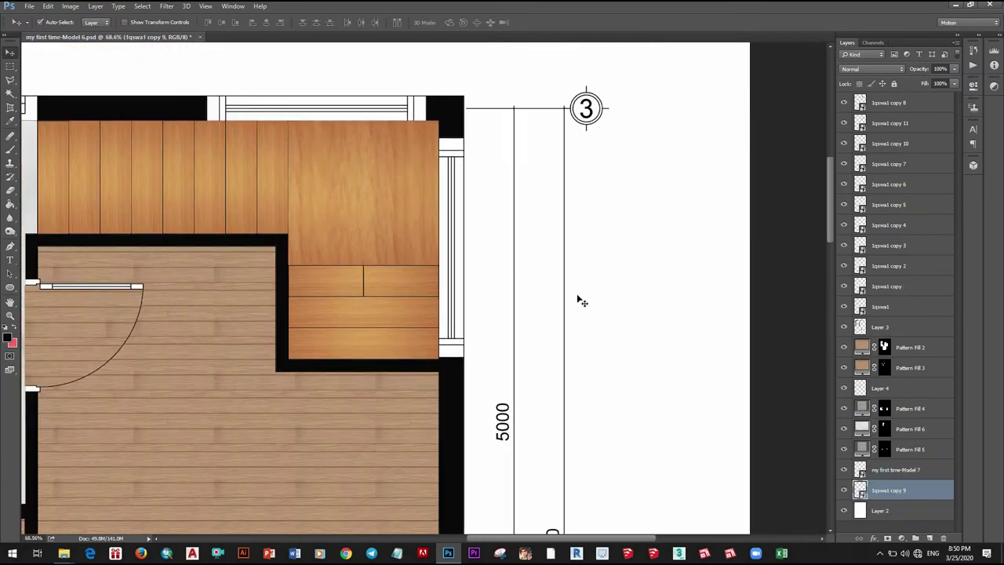
pyautogui.scroll(-1, 510, 306)
pyautogui.scroll(1, 451, 317)
pyautogui.scroll(-2, 527, 306)
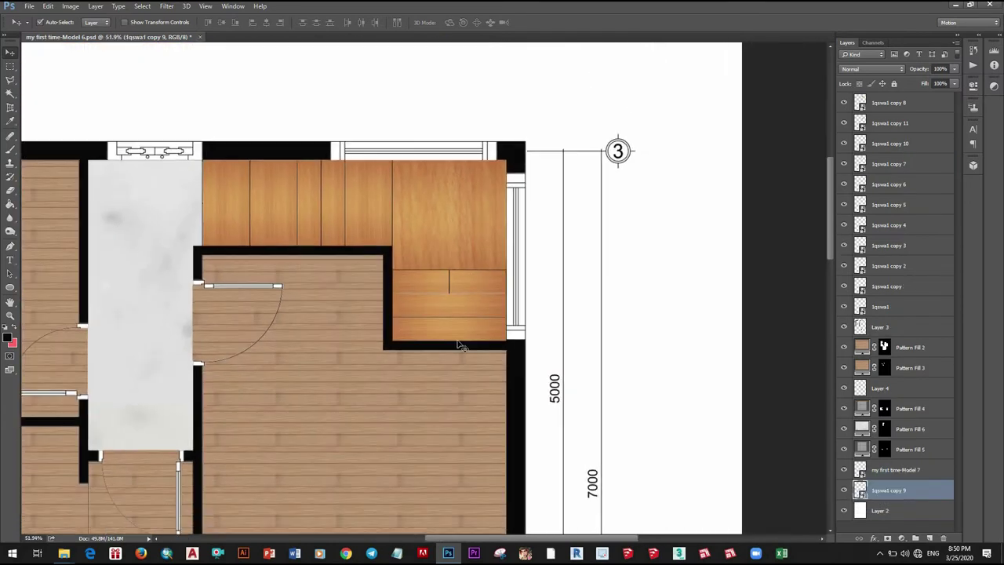
pyautogui.scroll(-1, 518, 337)
pyautogui.scroll(-1, 472, 356)
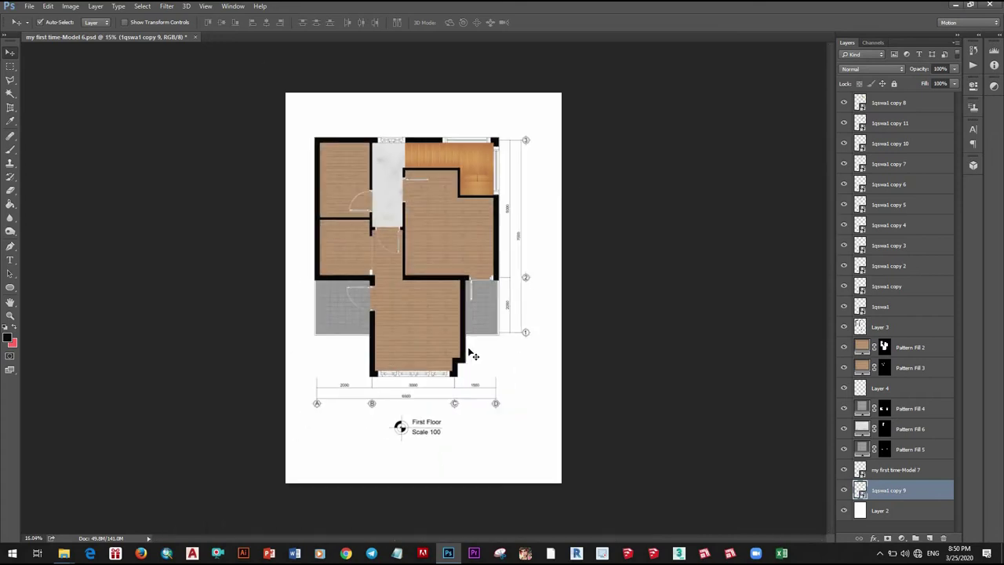
pyautogui.scroll(2, 423, 155)
pyautogui.scroll(3, 460, 141)
pyautogui.scroll(4, 608, 101)
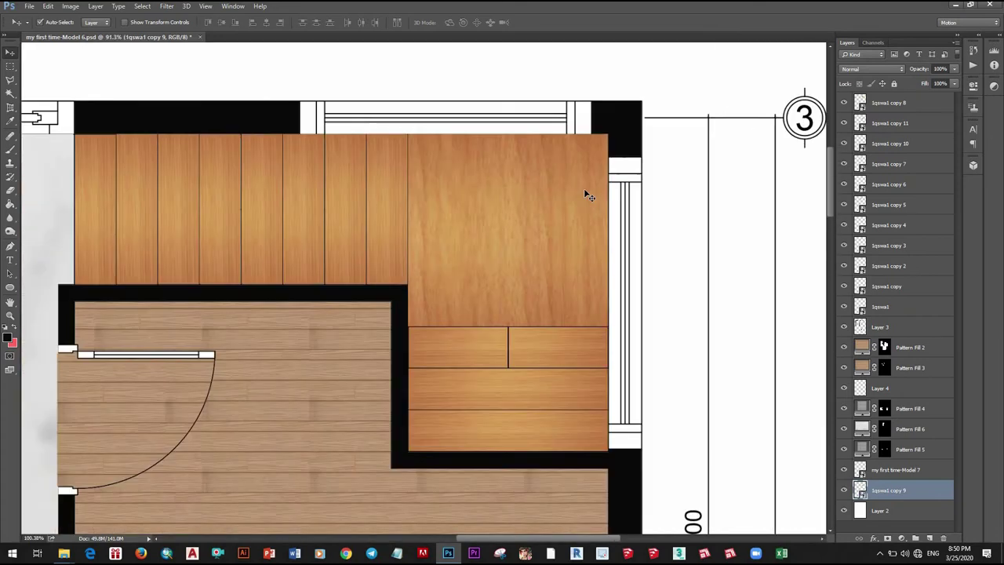
pyautogui.scroll(1, 588, 195)
pyautogui.click(564, 398)
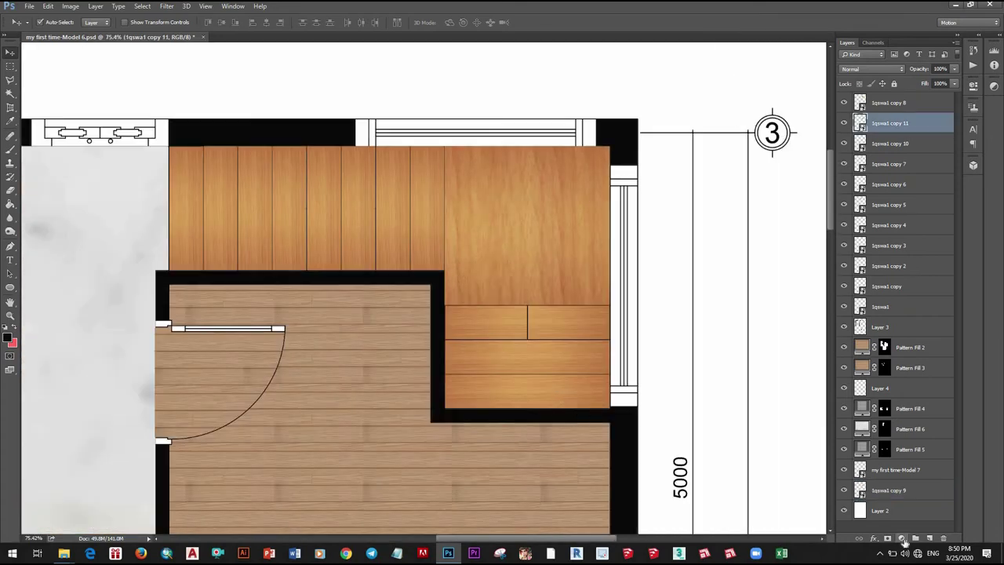
# - Add a drop shadow to the 1qswa1 copy 11 stair layer
pyautogui.click(874, 538)
pyautogui.click(885, 518)
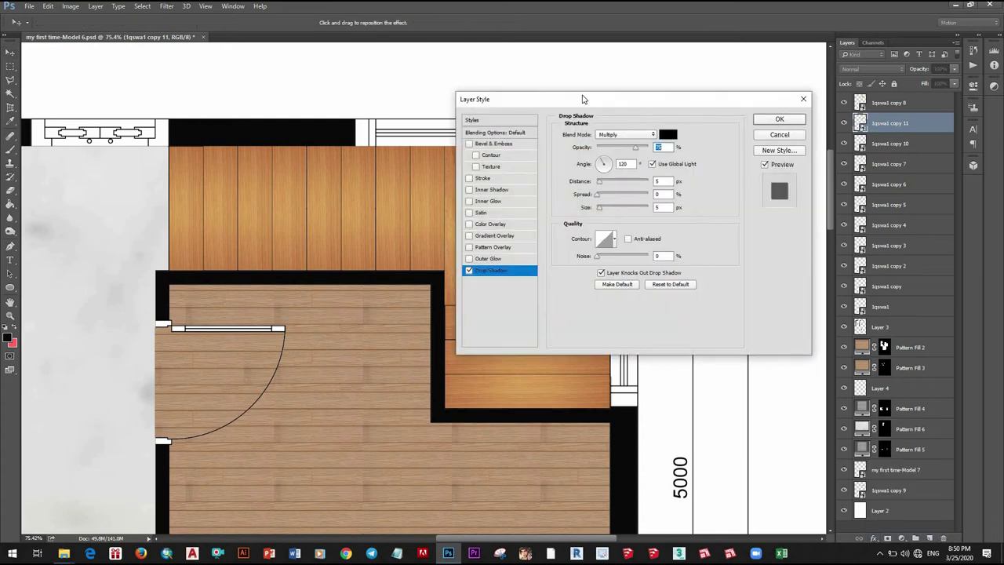
pyautogui.moveTo(618, 96); pyautogui.dragTo(784, 135)
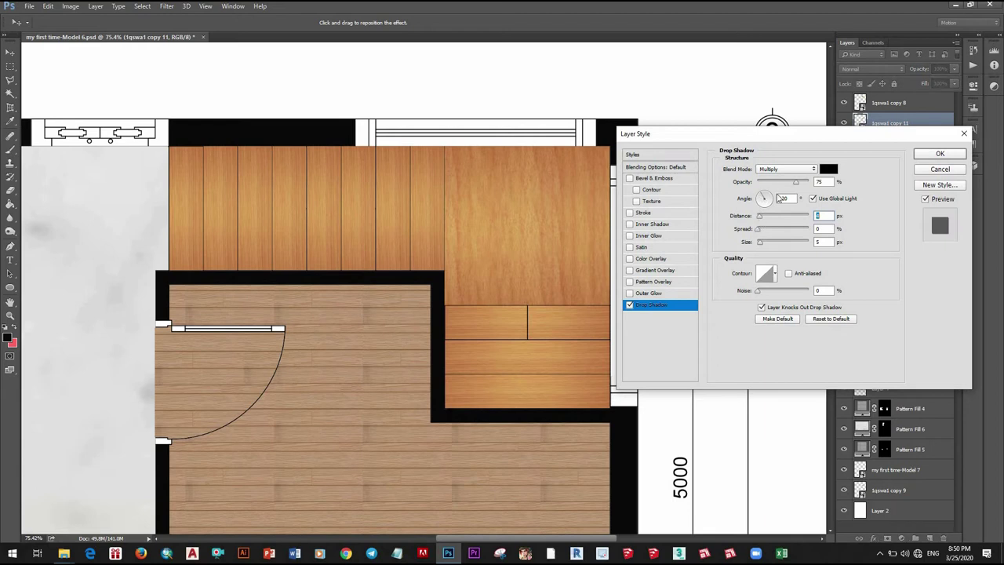
pyautogui.click(940, 154)
# - Give 1qswa1 copy 10 a drop shadow with 75% opacity and a -37° angle
pyautogui.hotkey('alt', '[')
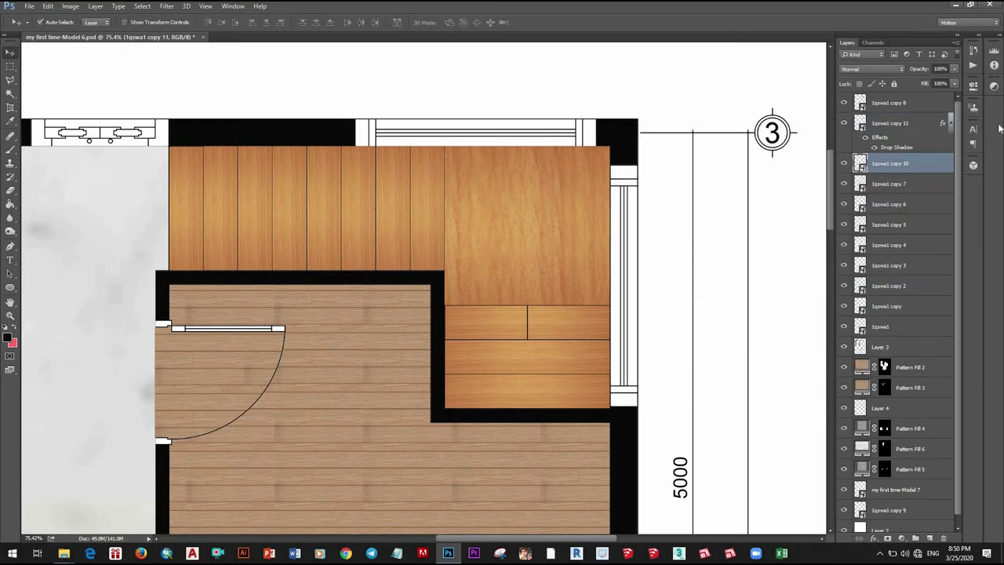
pyautogui.click(876, 540)
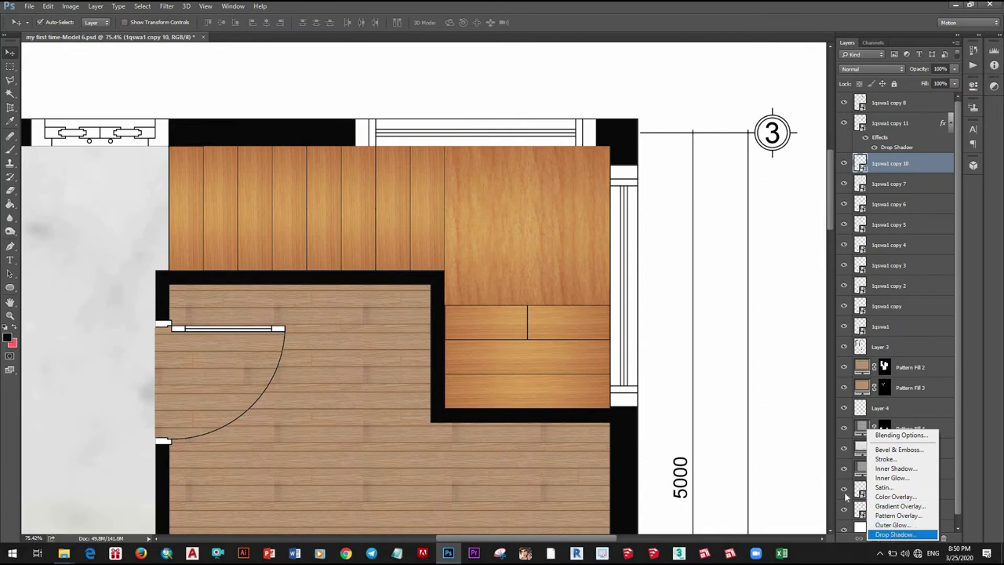
pyautogui.click(903, 534)
pyautogui.press('Tab')
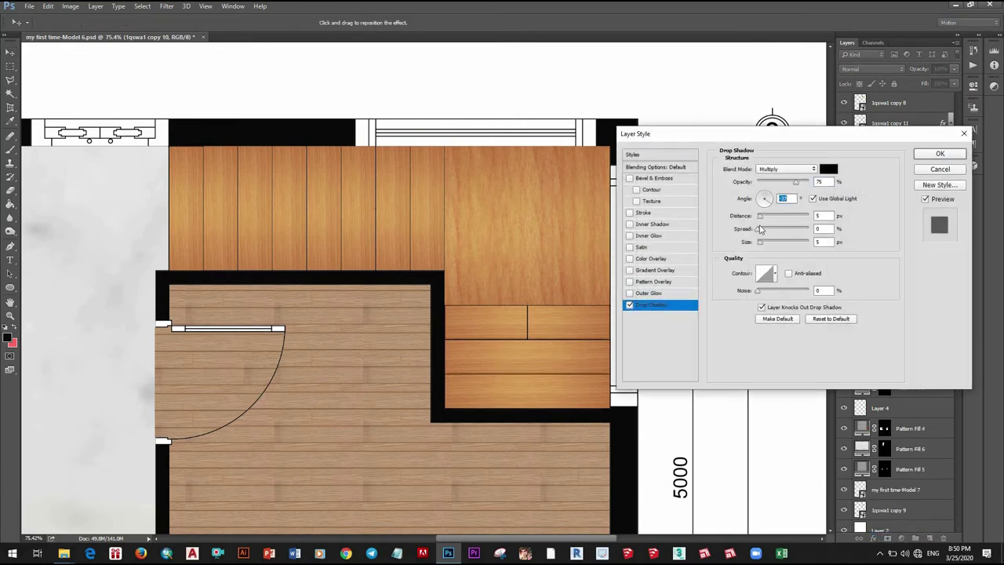
pyautogui.press('Tab')
pyautogui.moveTo(729, 134); pyautogui.dragTo(795, 204)
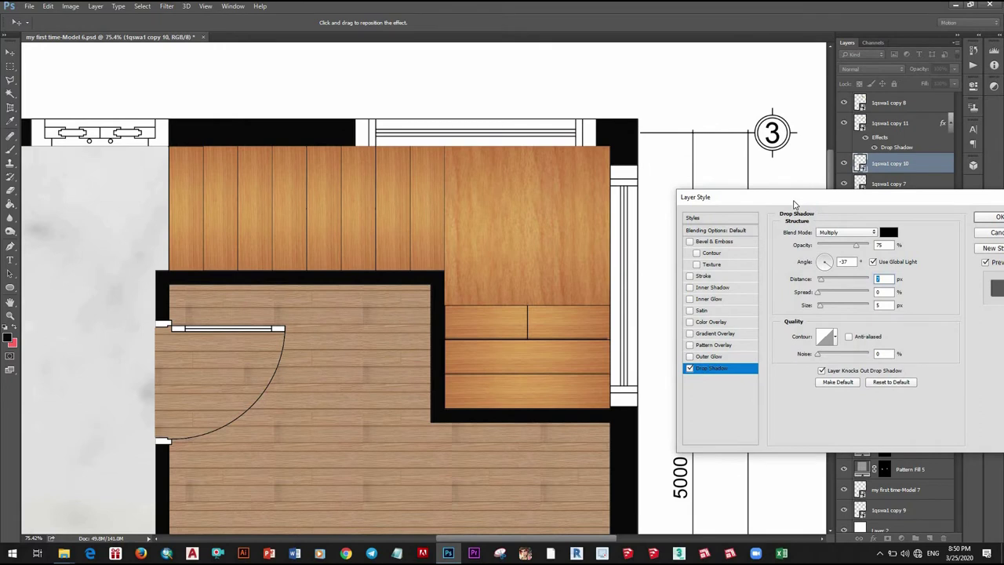
pyautogui.click(993, 221)
# - Add drop shadows to copies 9 and 8, adjusting the shadow direction on copy 8
pyautogui.click(924, 530)
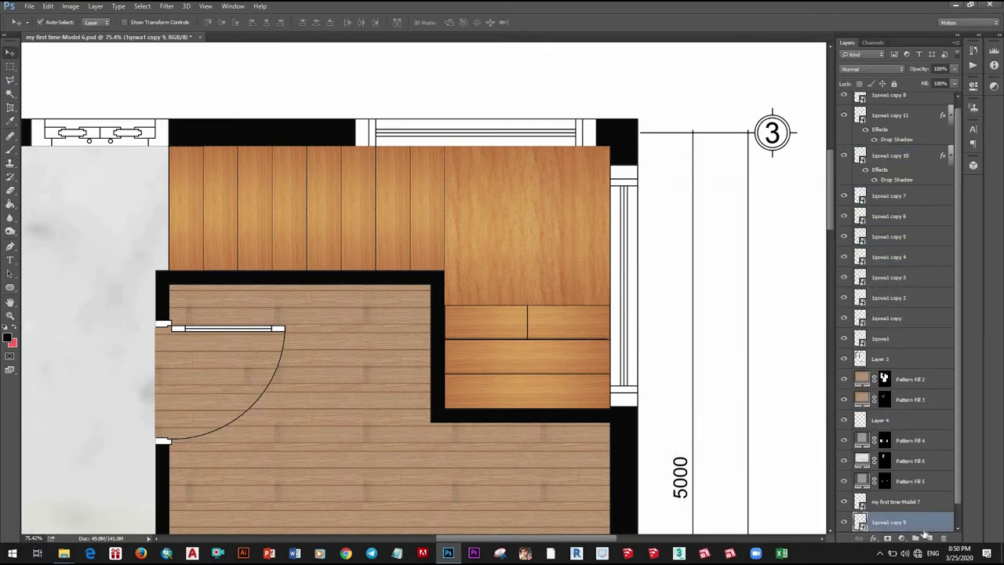
pyautogui.click(875, 538)
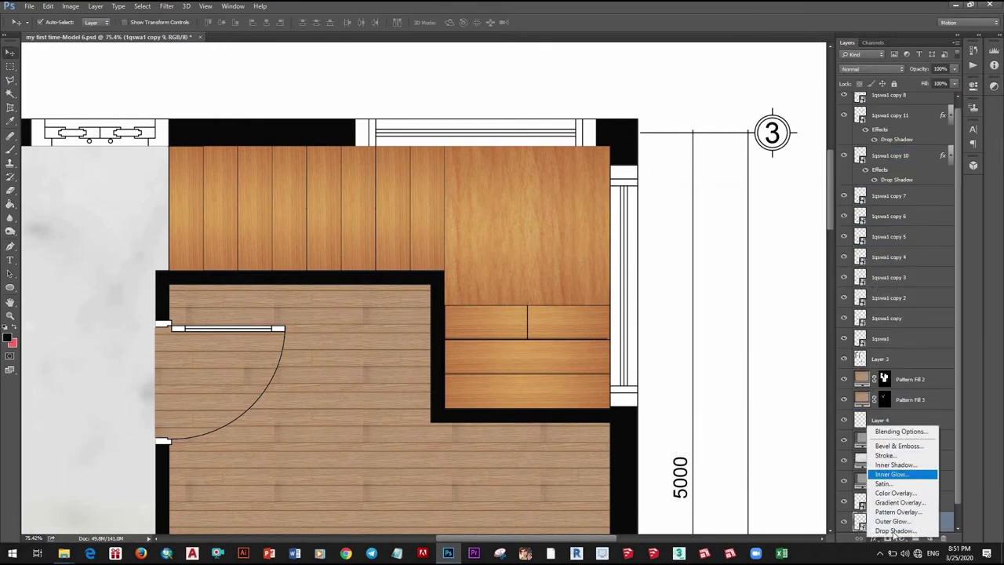
pyautogui.click(902, 532)
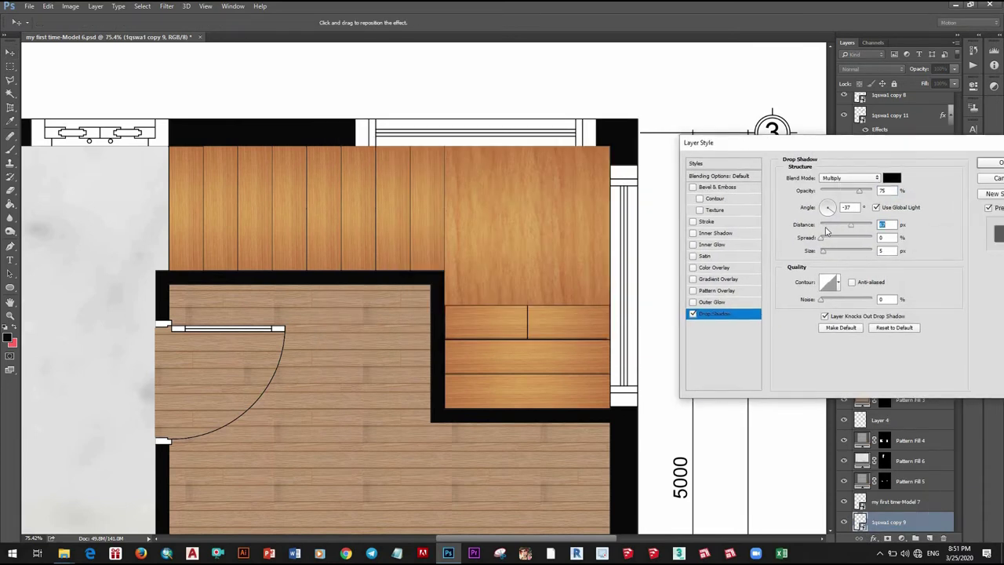
pyautogui.click(995, 162)
pyautogui.click(889, 103)
pyautogui.click(885, 538)
pyautogui.click(902, 535)
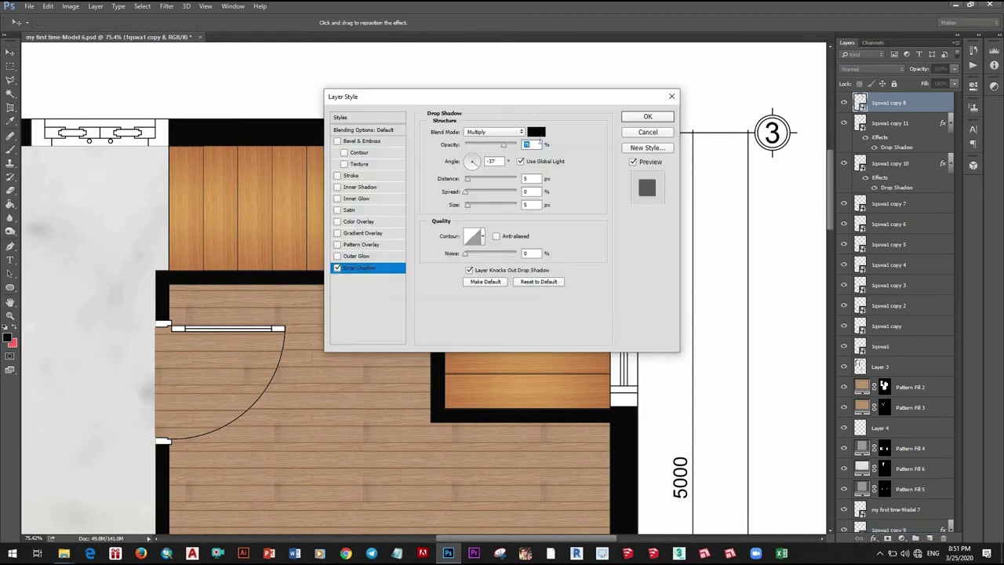
pyautogui.moveTo(807, 272)
pyautogui.mouseDown()
pyautogui.moveTo(798, 280)
pyautogui.moveTo(813, 271)
pyautogui.mouseUp()
pyautogui.moveTo(804, 214)
pyautogui.mouseDown()
pyautogui.moveTo(689, 238)
pyautogui.moveTo(736, 165)
pyautogui.mouseUp()
pyautogui.press('Return')
# - Apply the same drop shadow to stair layers copy 7 and copy 6
pyautogui.scroll(-5, 515, 285)
pyautogui.scroll(5, 542, 345)
pyautogui.click(541, 345)
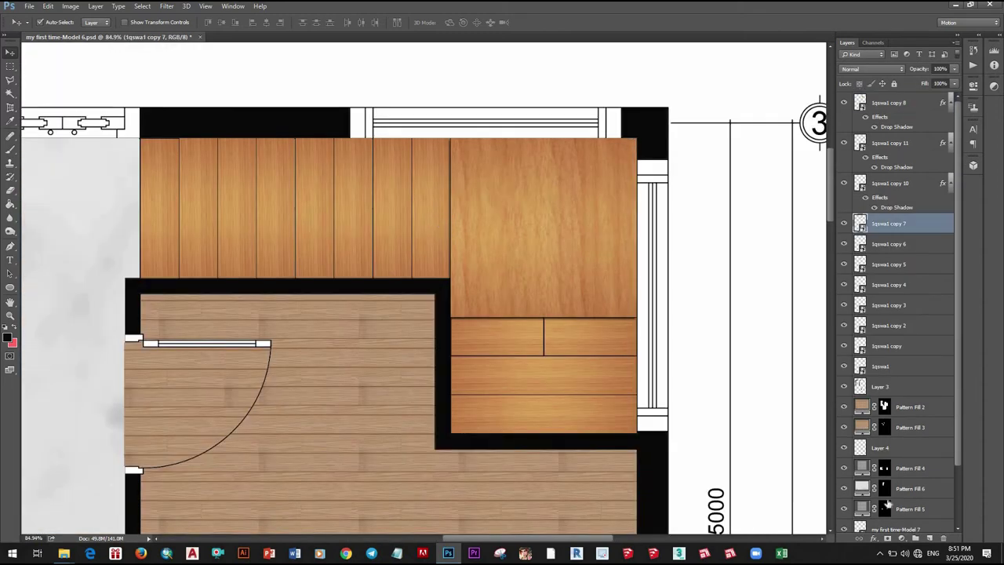
pyautogui.click(874, 538)
pyautogui.click(890, 527)
pyautogui.press('Return')
pyautogui.hotkey('alt', '[')
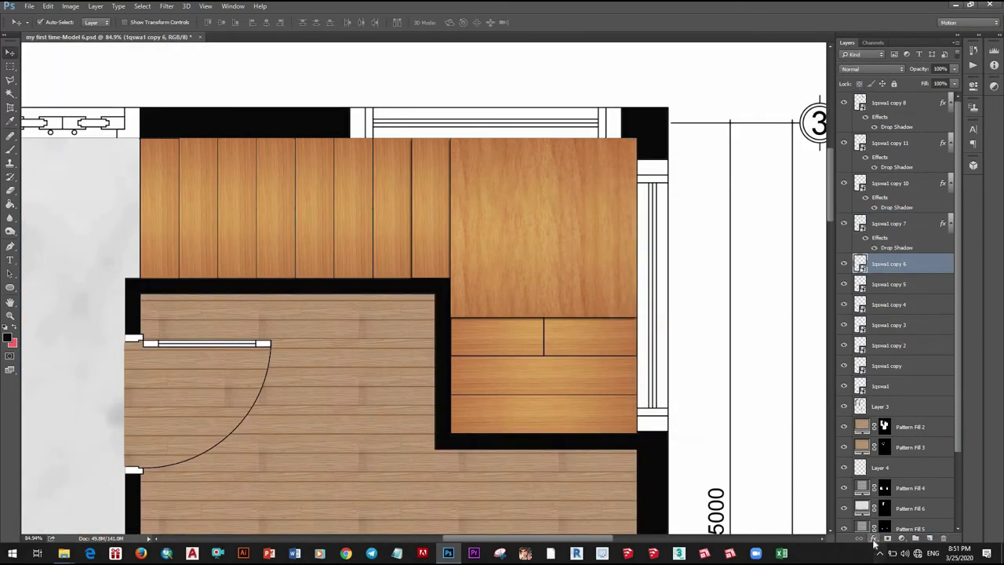
pyautogui.click(874, 539)
pyautogui.click(891, 527)
pyautogui.press('Return')
# - Apply the same drop shadow to stair layers copy 5 and copy 4
pyautogui.hotkey('alt', '[')
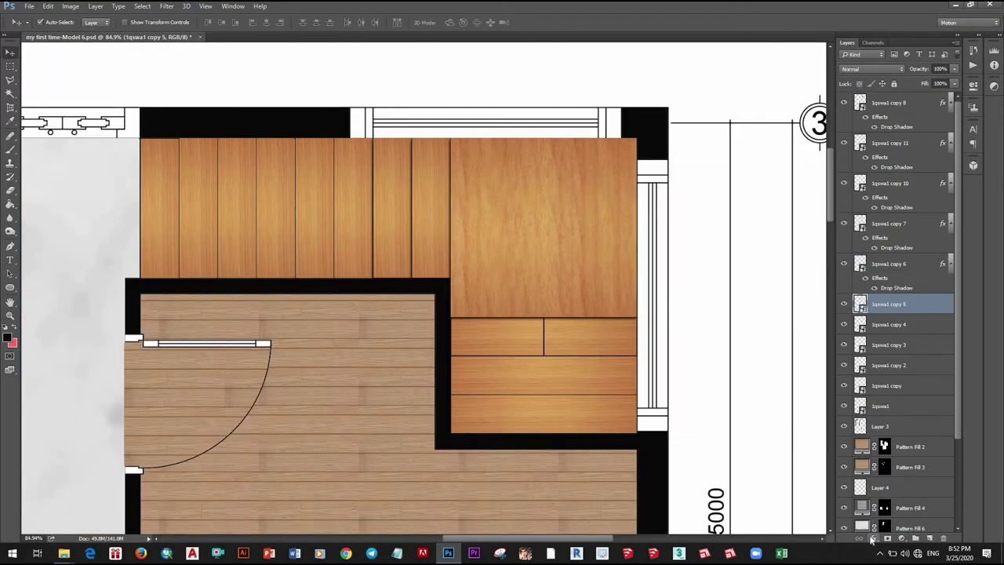
pyautogui.click(874, 539)
pyautogui.click(891, 526)
pyautogui.press('Return')
pyautogui.hotkey('alt', '[')
pyautogui.click(874, 538)
pyautogui.press('Escape')
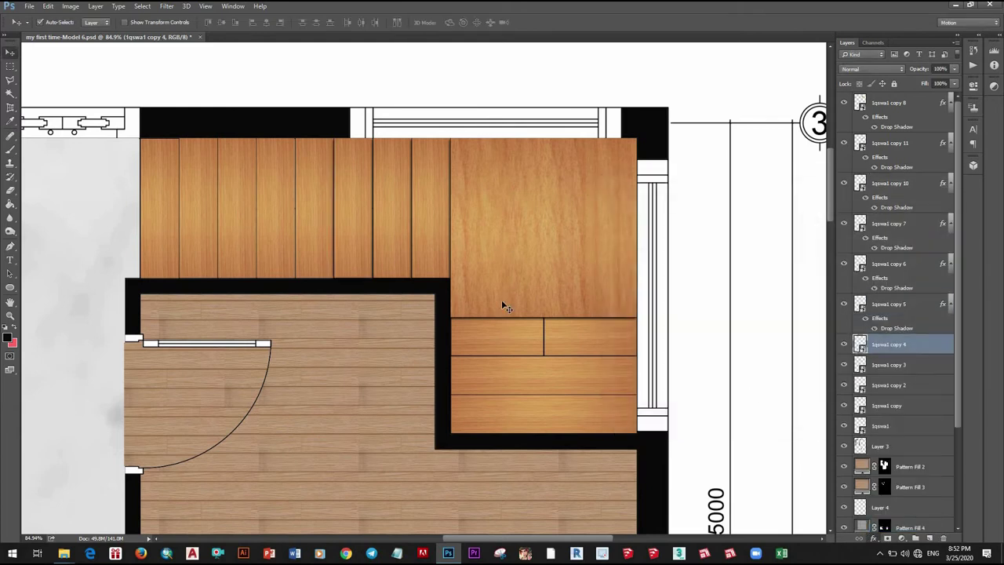
pyautogui.hotkey('alt', 'l')
pyautogui.press('y')
pyautogui.press('d')
pyautogui.press('Return')
# - Apply the same drop shadow to stair layers copy 3 and copy 2
pyautogui.hotkey('alt', '[')
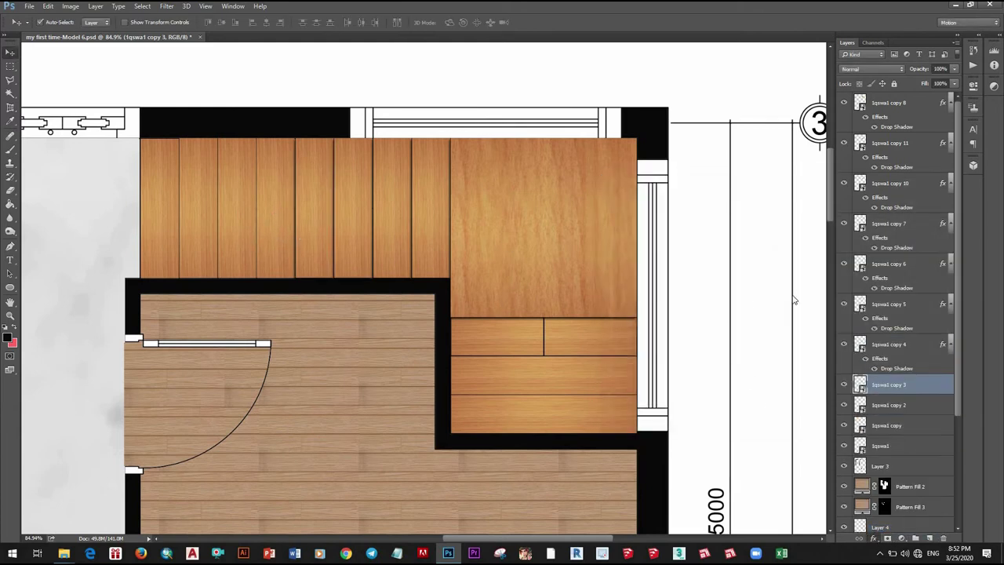
pyautogui.hotkey('alt', 'l')
pyautogui.press('y')
pyautogui.press('d')
pyautogui.press('Return')
pyautogui.hotkey('alt', '[')
pyautogui.hotkey('alt', 'l')
pyautogui.press('y')
pyautogui.press('d')
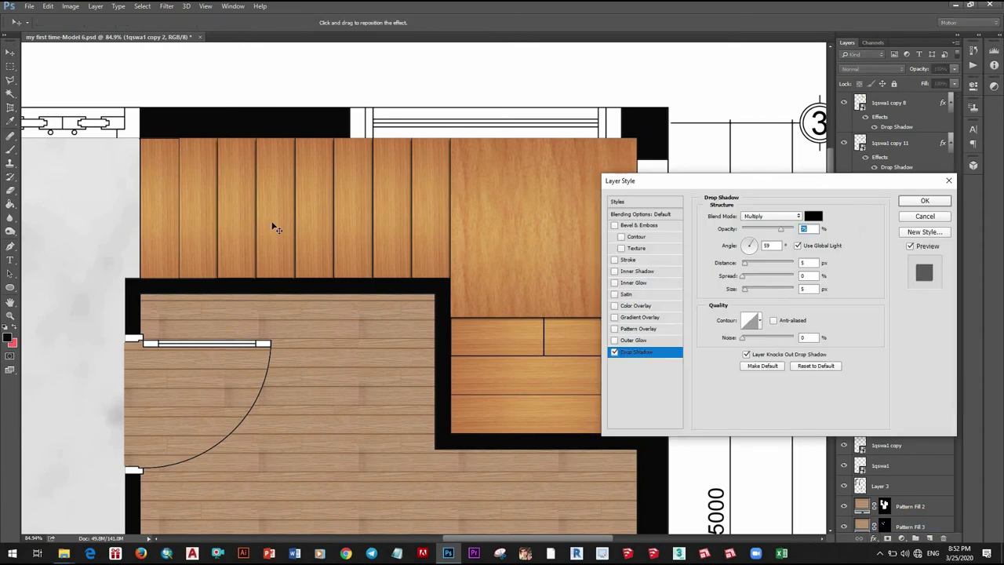
pyautogui.press('Return')
pyautogui.hotkey('alt', '[')
pyautogui.click(874, 538)
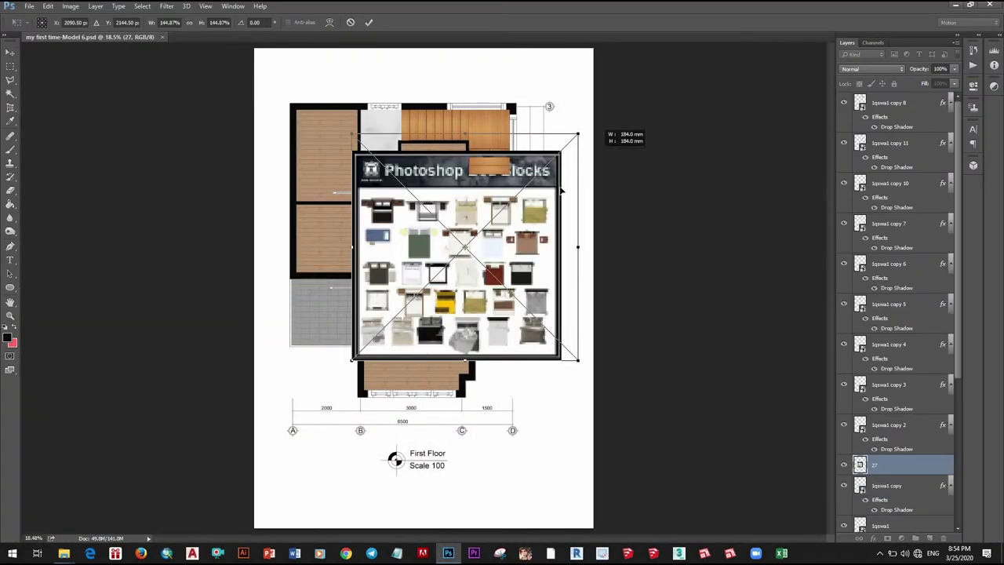
# - Scale the placed Bed Blocks sheet and position it over the plan's right rooms
pyautogui.moveTo(562, 189); pyautogui.dragTo(549, 152)
pyautogui.hotkey('ctrl', '+')
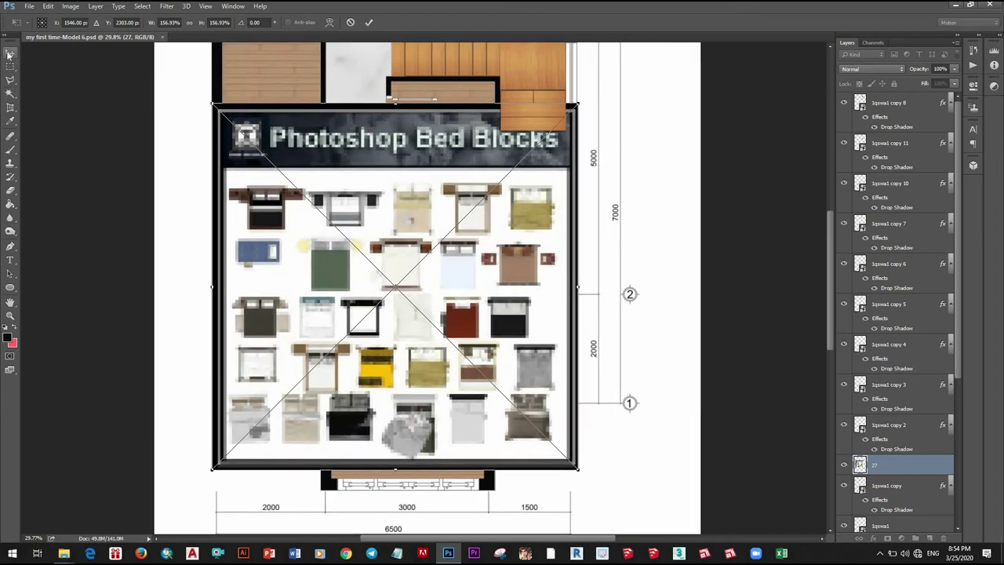
pyautogui.click(9, 53)
pyautogui.click(455, 208)
pyautogui.scroll(2, 459, 224)
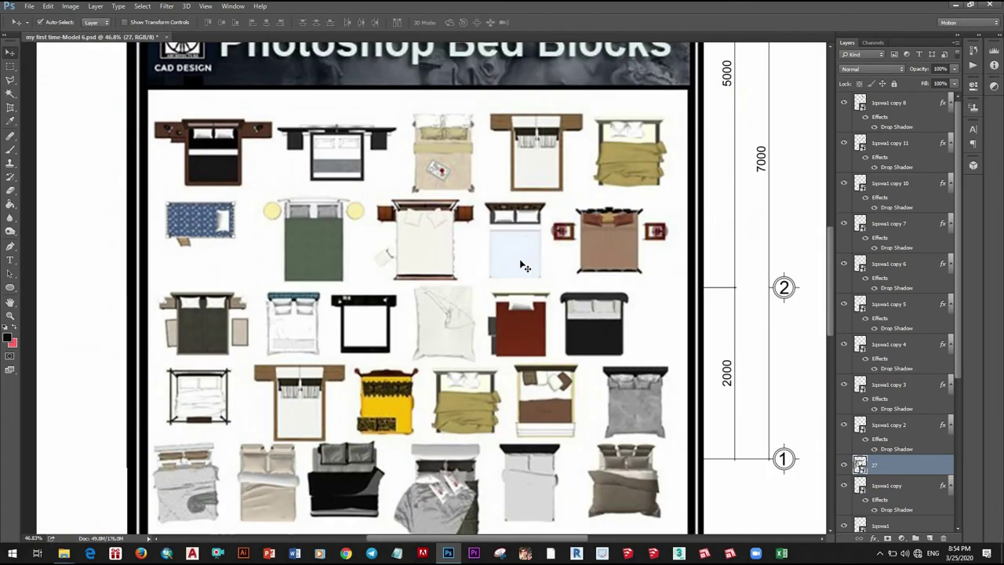
pyautogui.scroll(-1, 500, 231)
pyautogui.scroll(-1, 648, 237)
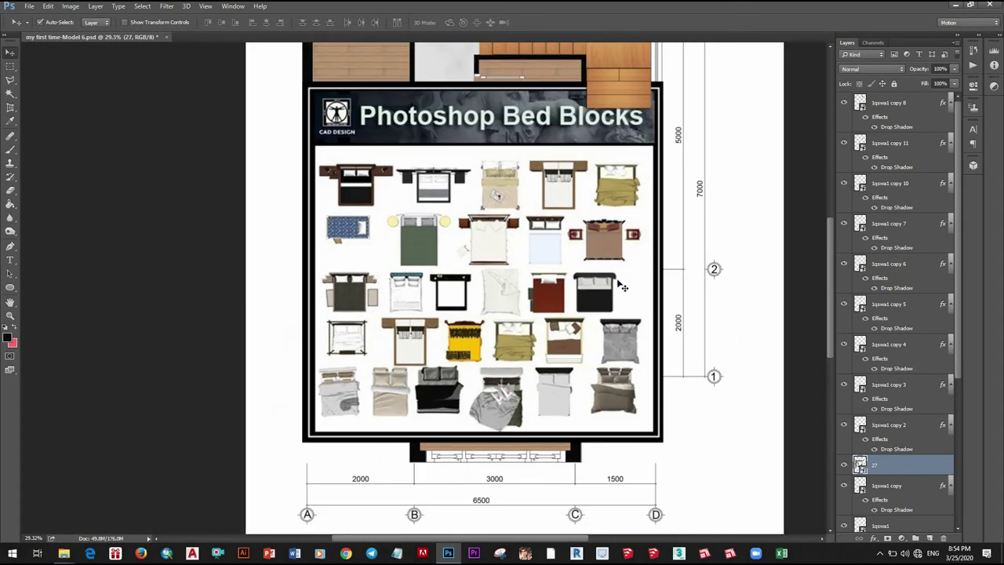
pyautogui.moveTo(437, 137); pyautogui.dragTo(463, 286)
pyautogui.scroll(2, 475, 285)
pyautogui.scroll(1, 381, 218)
pyautogui.scroll(-1, 611, 271)
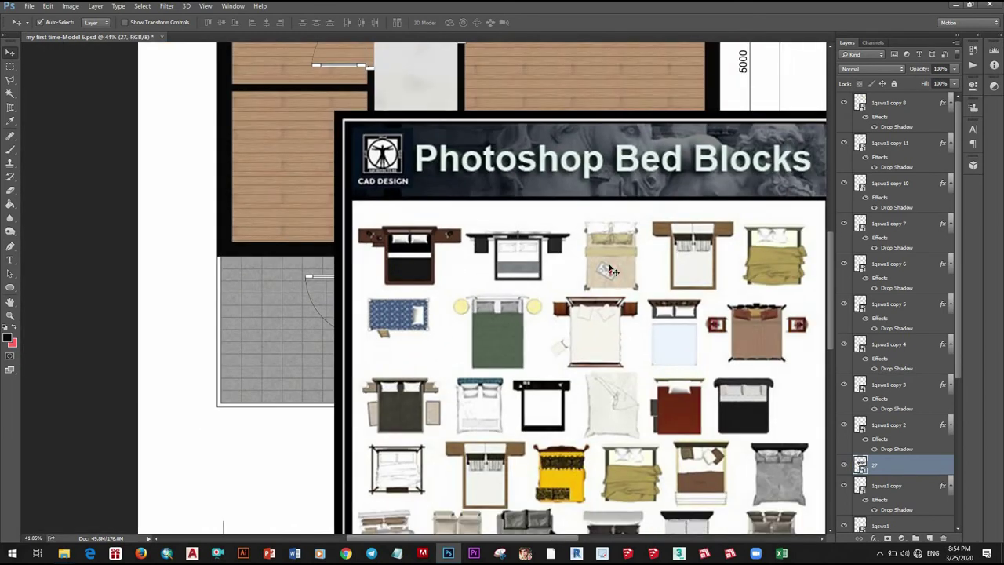
pyautogui.moveTo(494, 105); pyautogui.dragTo(494, 95)
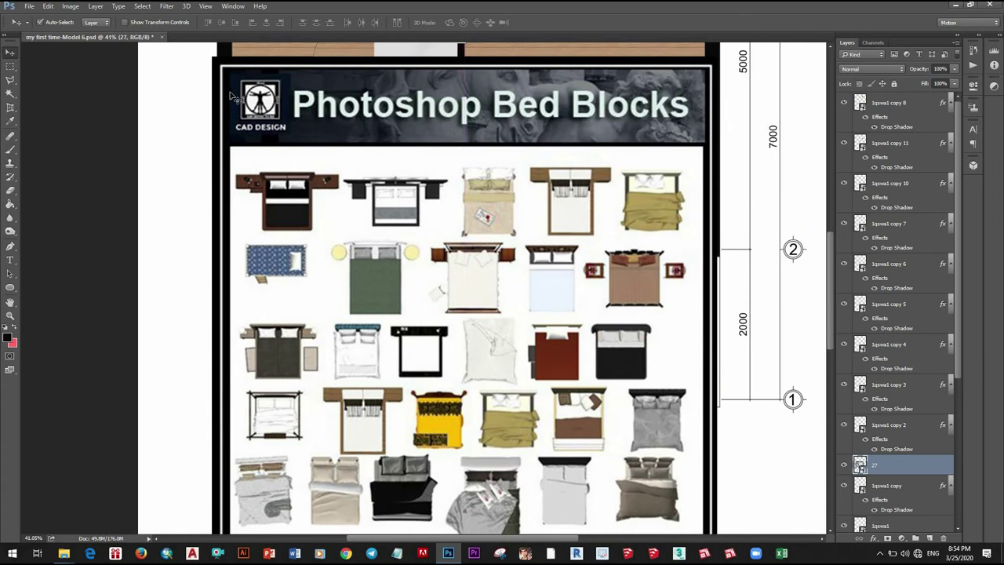
# - Rasterize layer 27 and move it to the top of the layer stack
pyautogui.rightClick(901, 465)
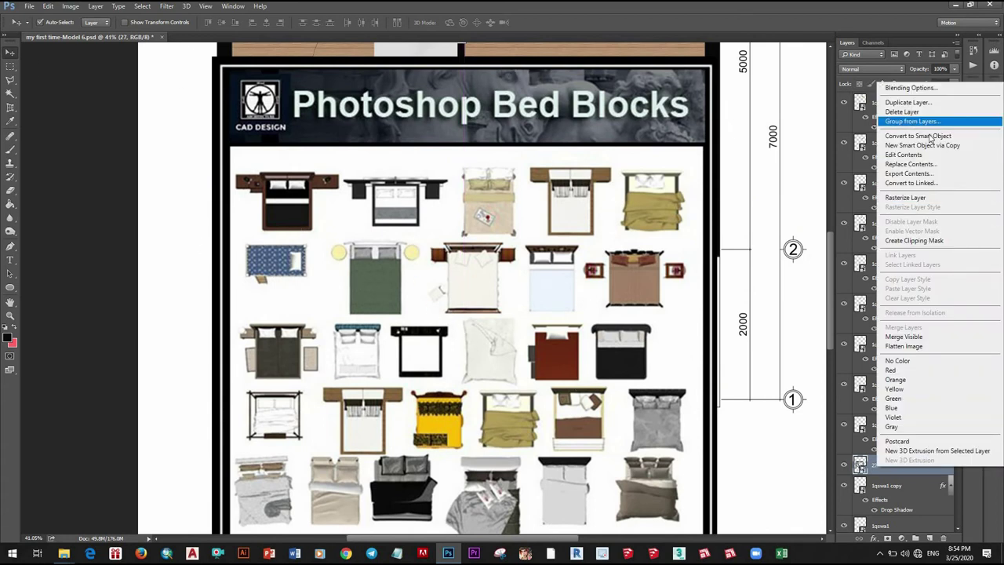
pyautogui.click(911, 198)
pyautogui.moveTo(895, 466); pyautogui.dragTo(894, 105)
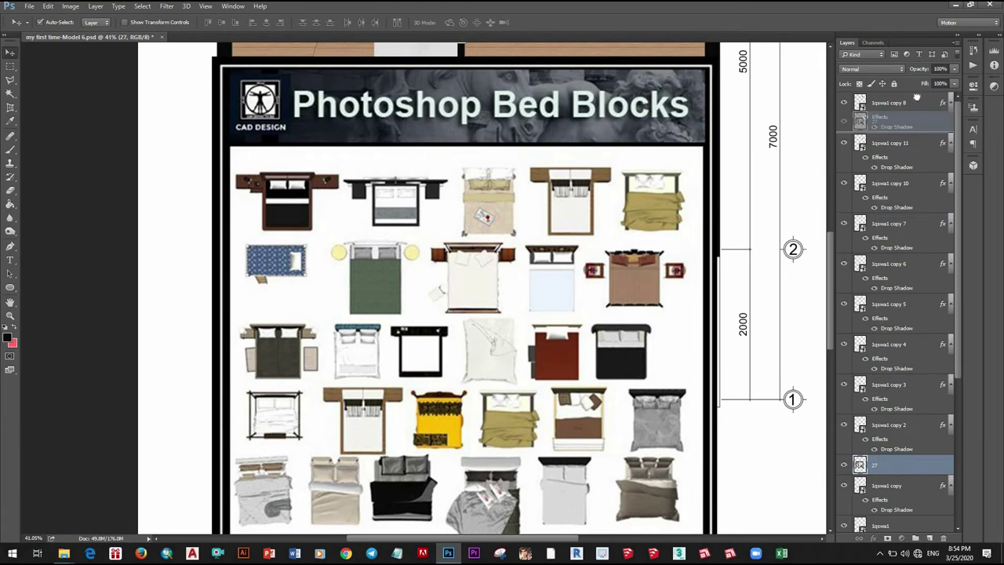
# - Copy the first bed and the white bed from the sheet onto their own layers
pyautogui.press('m')
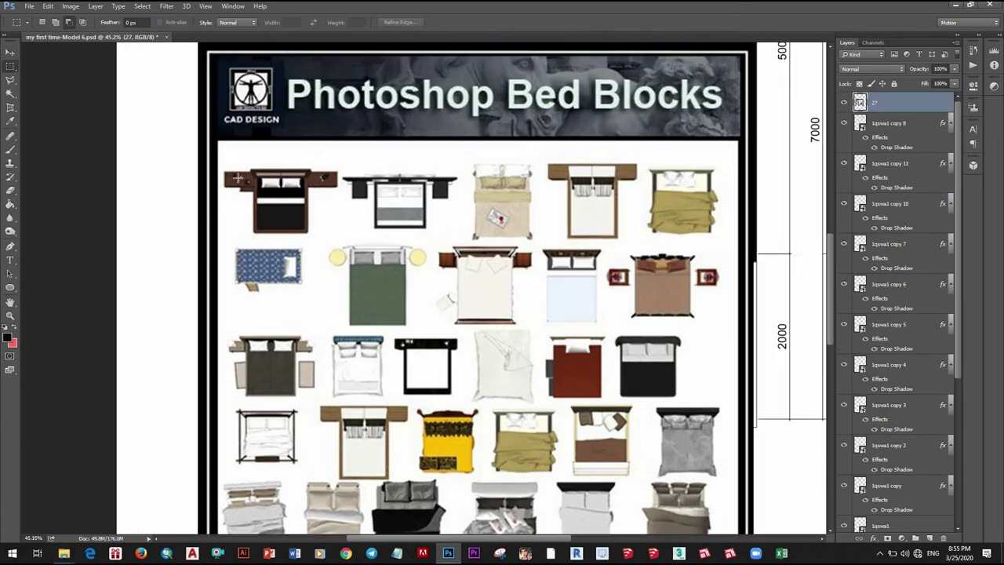
pyautogui.scroll(2, 350, 196)
pyautogui.moveTo(328, 234); pyautogui.dragTo(341, 243)
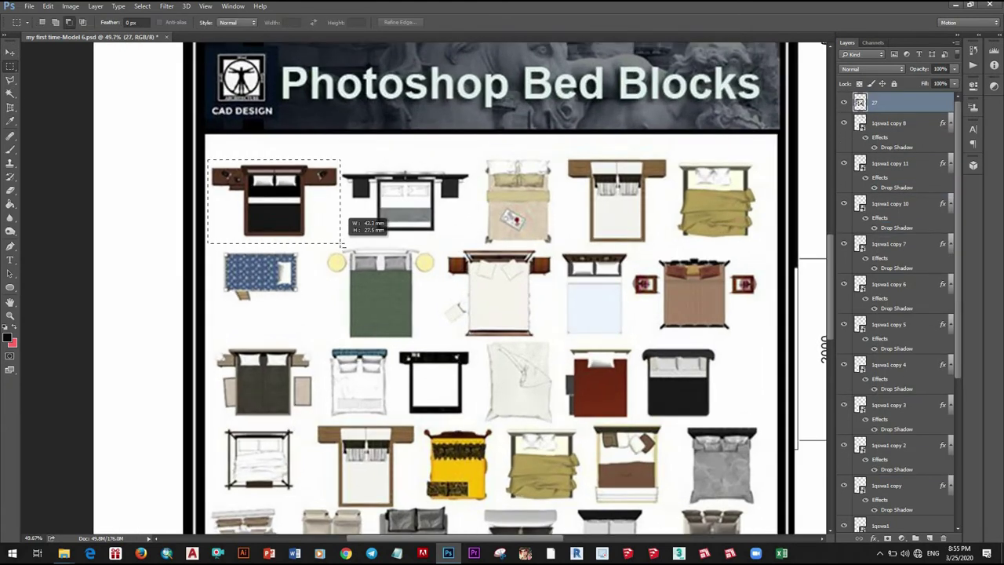
pyautogui.hotkey('ctrl', 'j')
pyautogui.scroll(-2, 357, 242)
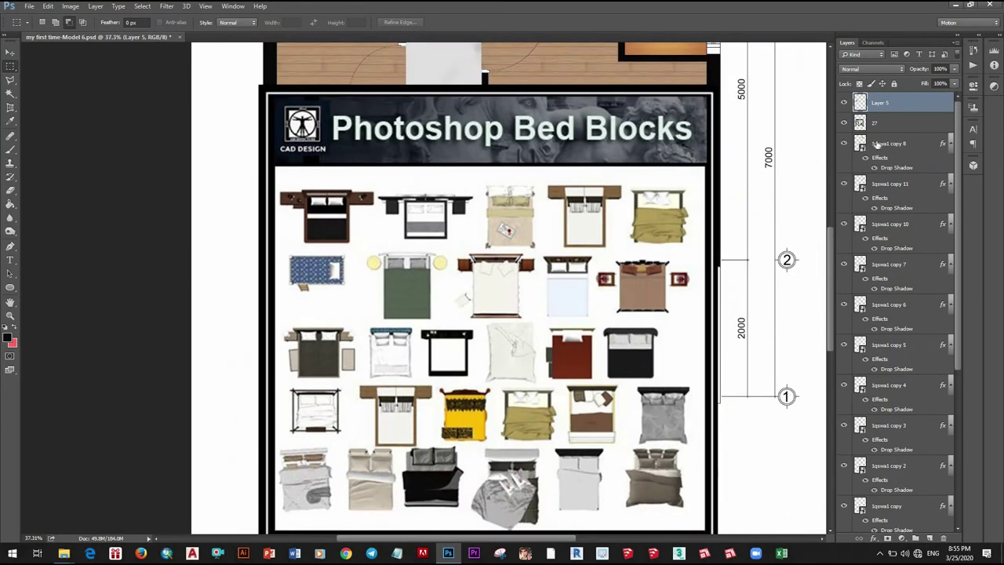
pyautogui.scroll(3, 437, 245)
pyautogui.moveTo(423, 233); pyautogui.dragTo(544, 336)
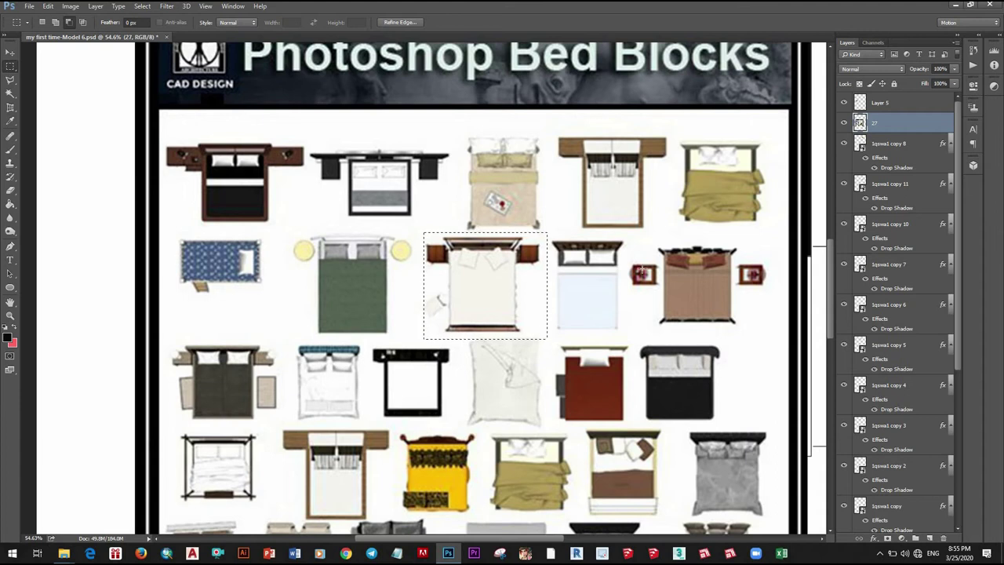
pyautogui.hotkey('ctrl', 'j')
# - Copy the brown-blanket bed onto its own layer and hide the bed-blocks sheet
pyautogui.scroll(-3, 442, 446)
pyautogui.scroll(2, 442, 446)
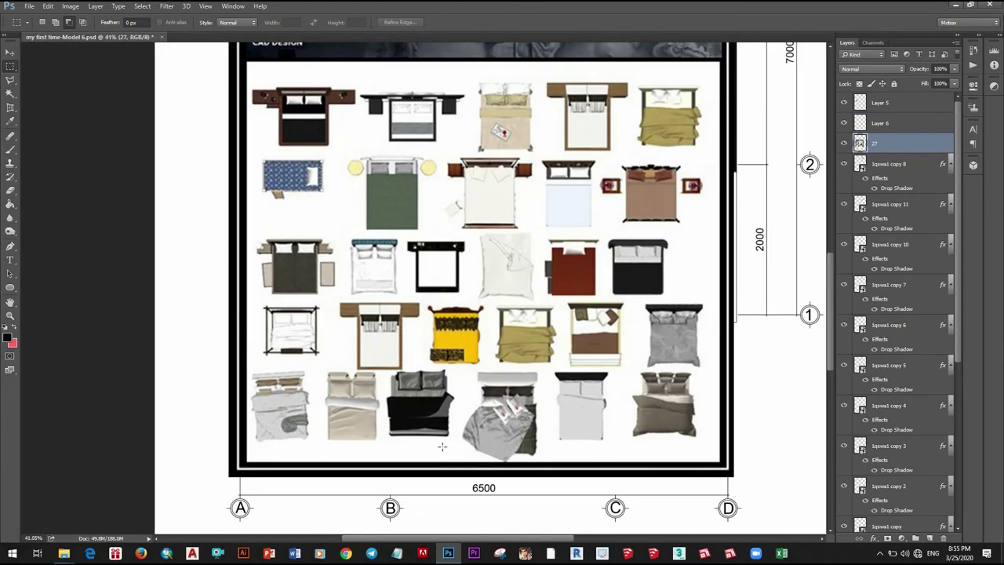
pyautogui.scroll(2, 612, 388)
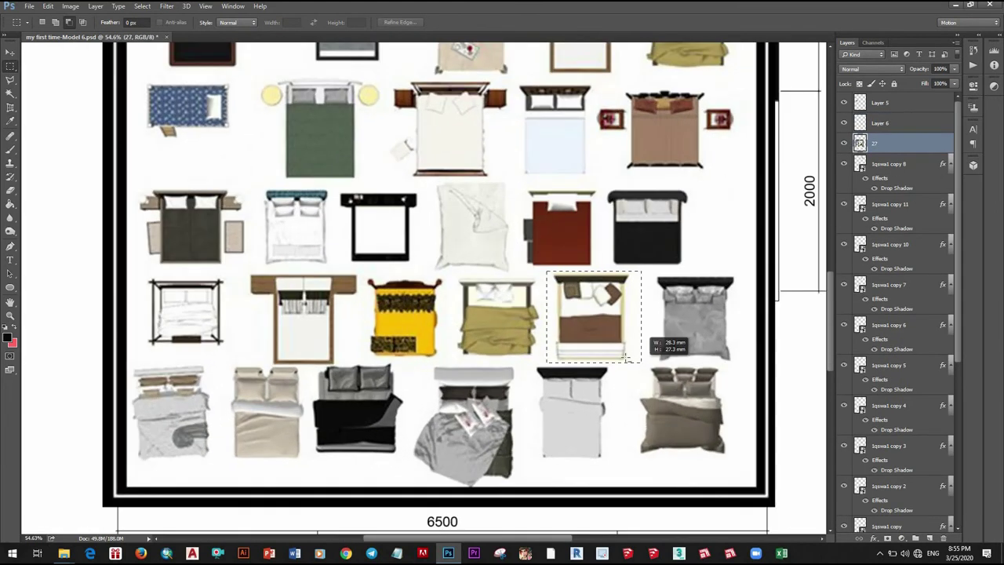
pyautogui.moveTo(638, 357); pyautogui.dragTo(642, 364)
pyautogui.hotkey('ctrl', 'j')
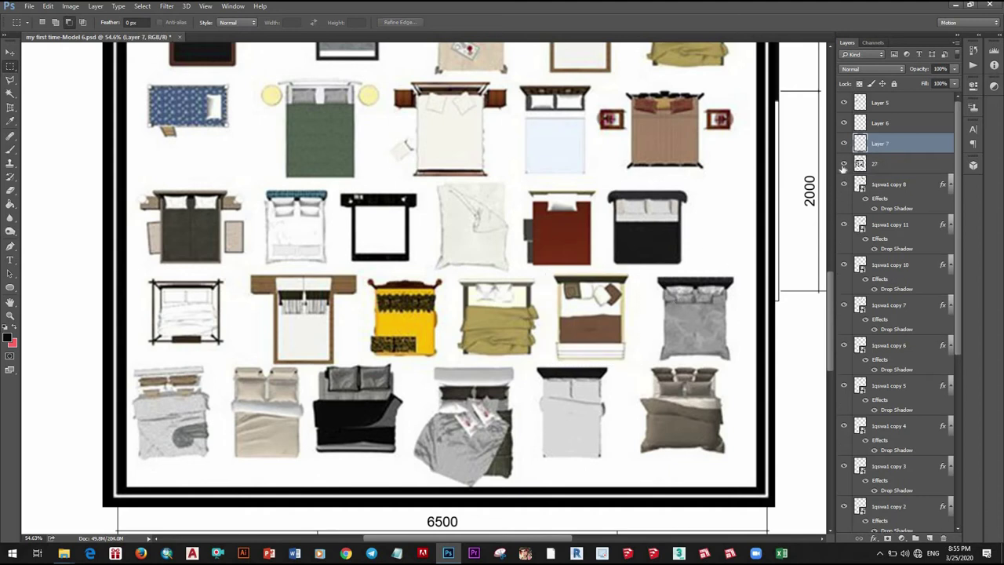
pyautogui.click(844, 145)
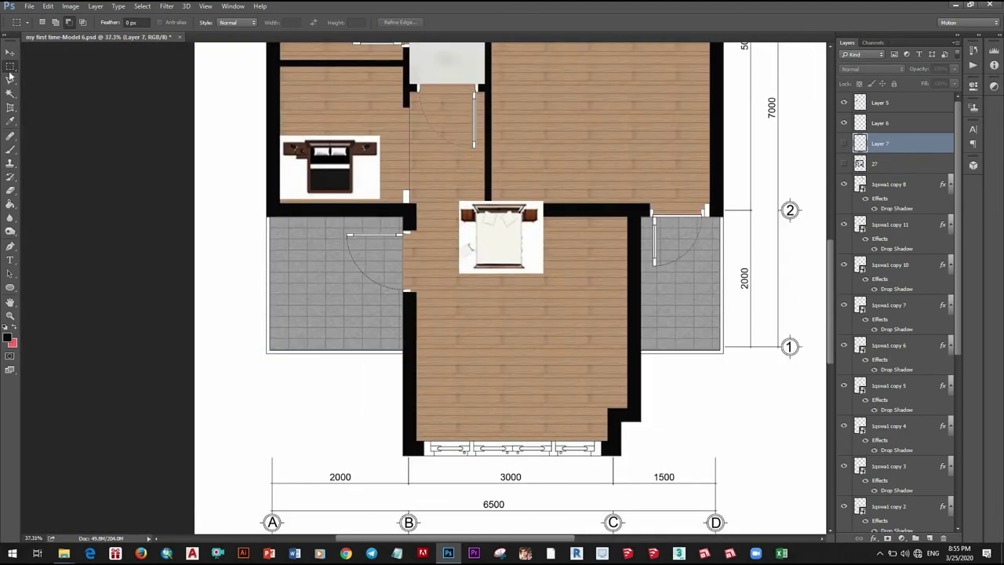
# - Delete the white background around the dark bed with the Magic Wand
pyautogui.click(891, 110)
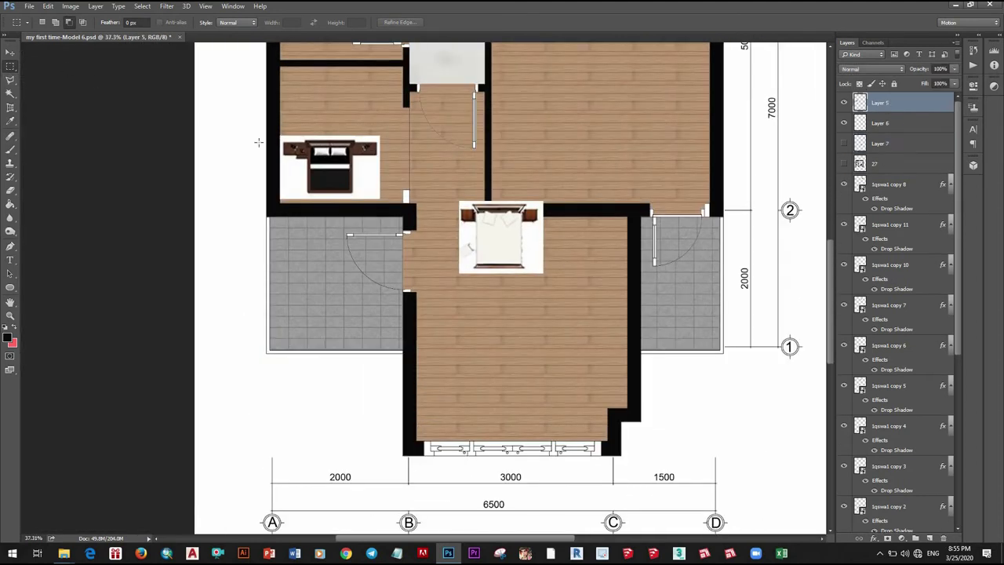
pyautogui.click(12, 94)
pyautogui.scroll(1, 367, 167)
pyautogui.press('Delete')
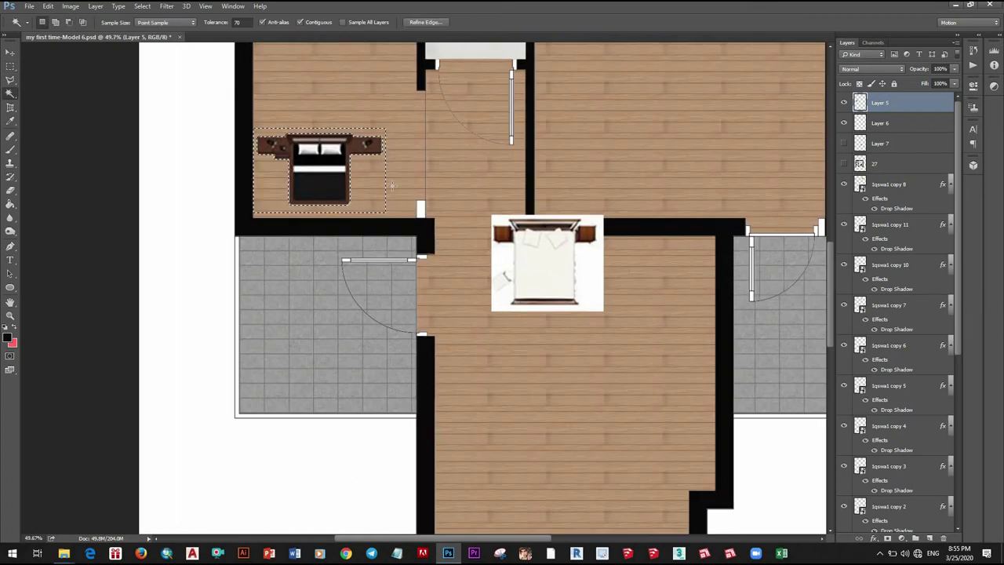
pyautogui.hotkey('ctrl', 'd')
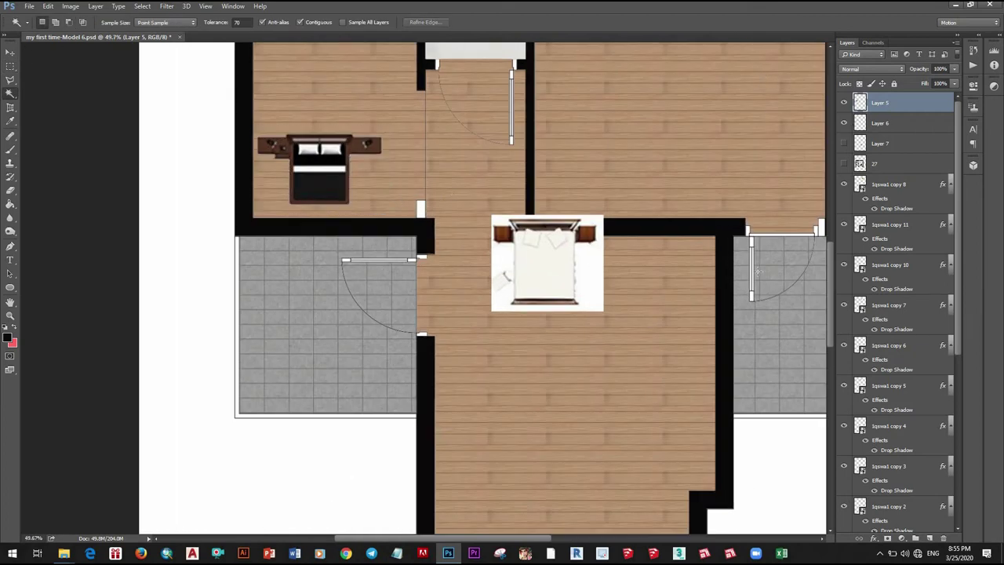
# - Delete the white bed's background, then undo because the mattress was removed too
pyautogui.keyDown('ctrl'); pyautogui.click(587, 281); pyautogui.keyUp('ctrl')
pyautogui.click(594, 277)
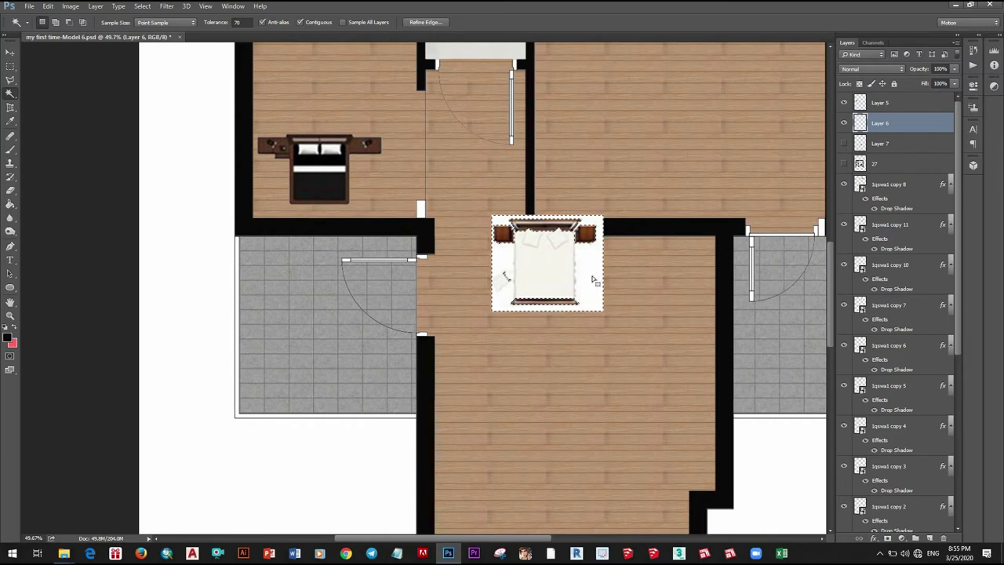
pyautogui.press('Delete')
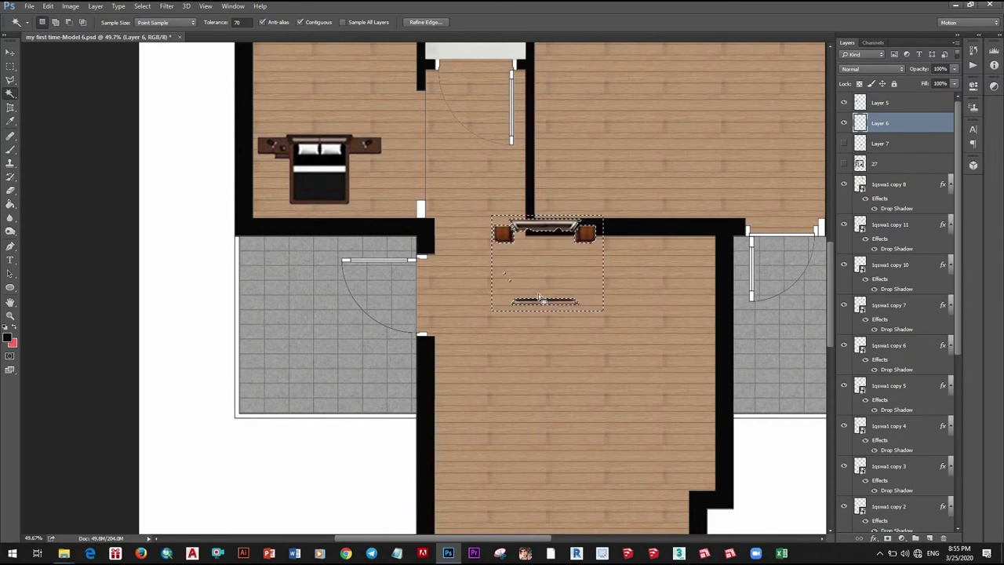
pyautogui.hotkey('ctrl', 'z')
pyautogui.scroll(5, 540, 298)
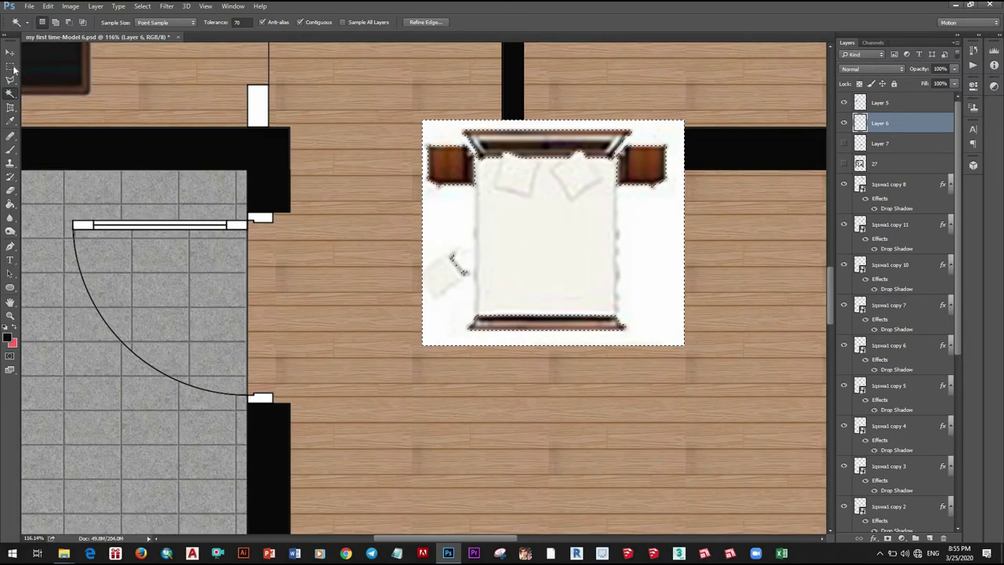
# - Exclude the mattress from the selection and delete the white bed's remaining white backdrop
pyautogui.click(10, 66)
pyautogui.moveTo(472, 152); pyautogui.dragTo(621, 296)
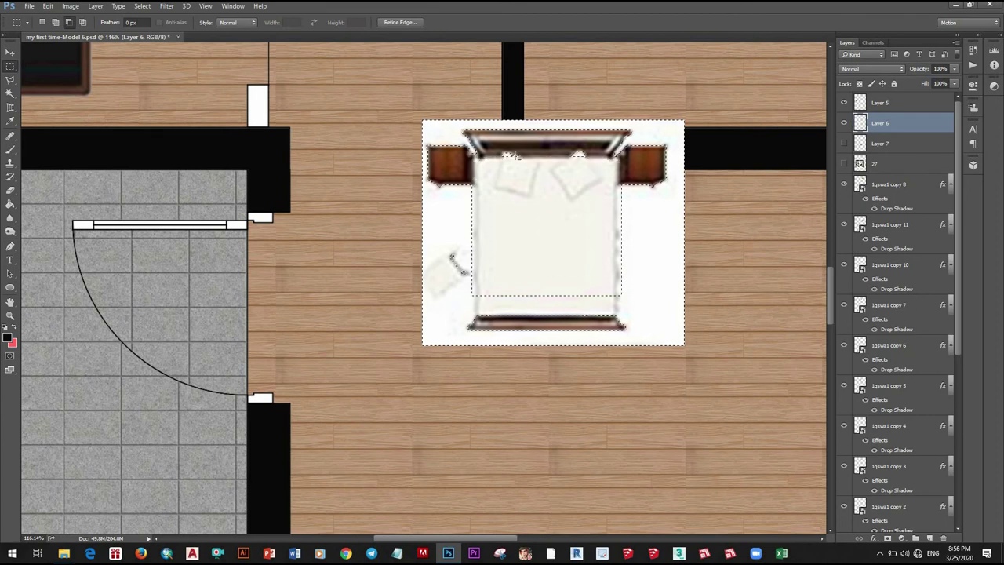
pyautogui.moveTo(478, 202); pyautogui.dragTo(621, 328)
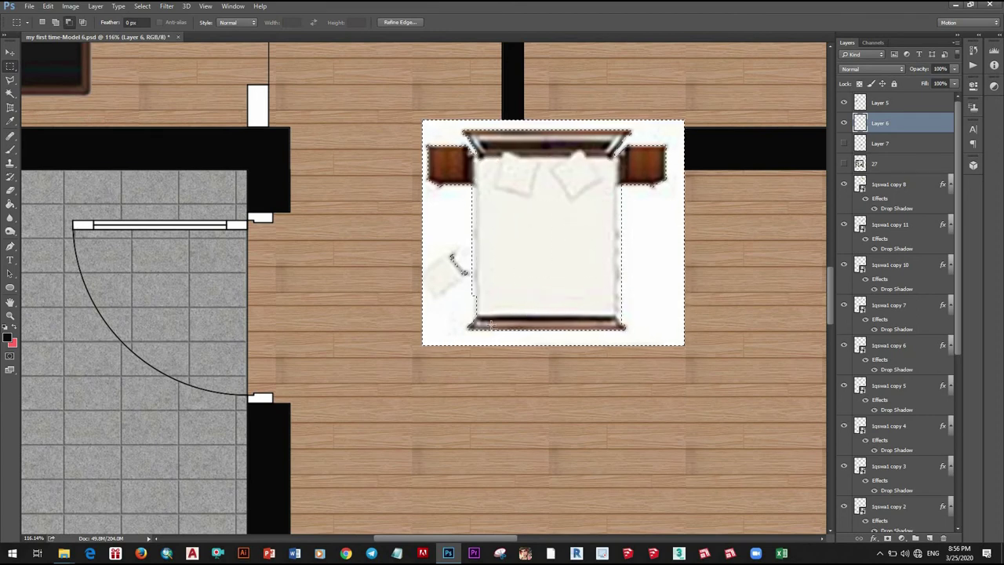
pyautogui.scroll(3, 497, 323)
pyautogui.moveTo(460, 269); pyautogui.dragTo(426, 306)
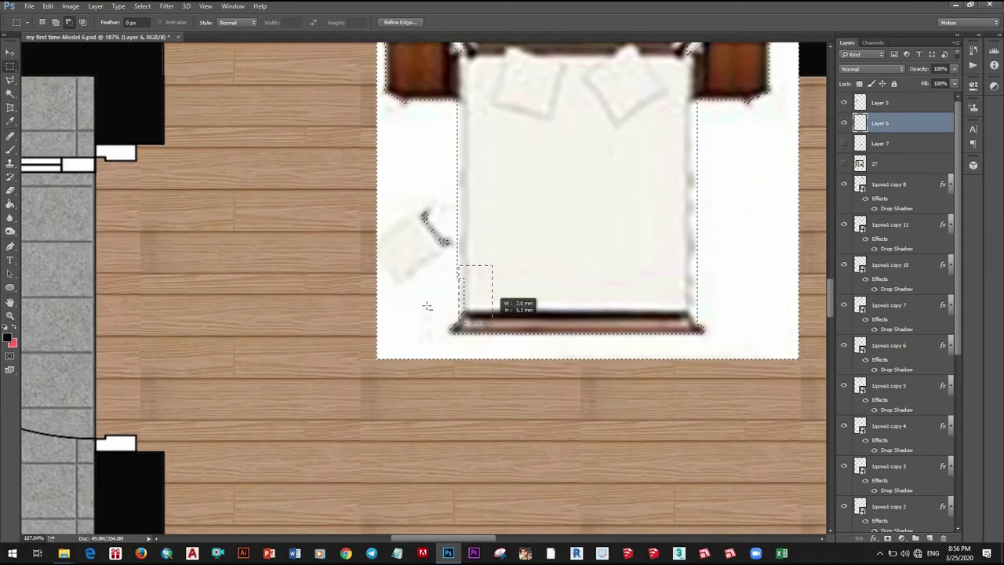
pyautogui.moveTo(409, 199); pyautogui.dragTo(452, 260)
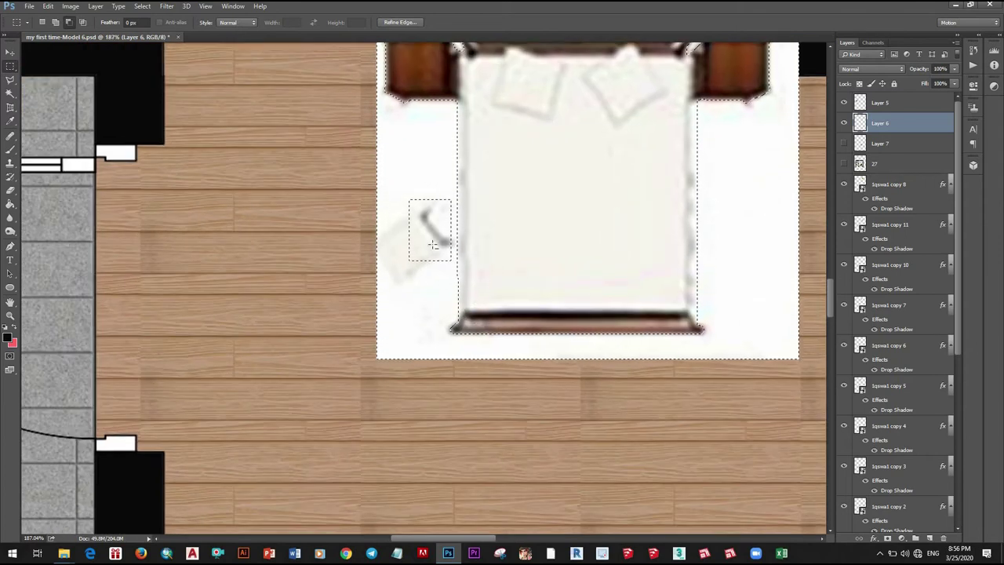
pyautogui.moveTo(406, 197); pyautogui.dragTo(469, 240)
pyautogui.scroll(2, 470, 294)
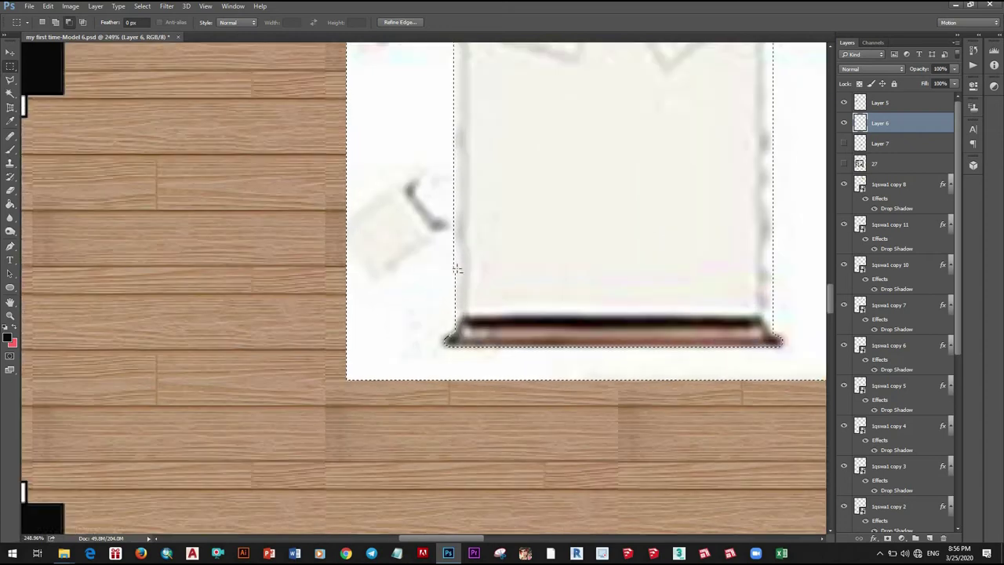
pyautogui.moveTo(485, 330); pyautogui.dragTo(487, 328)
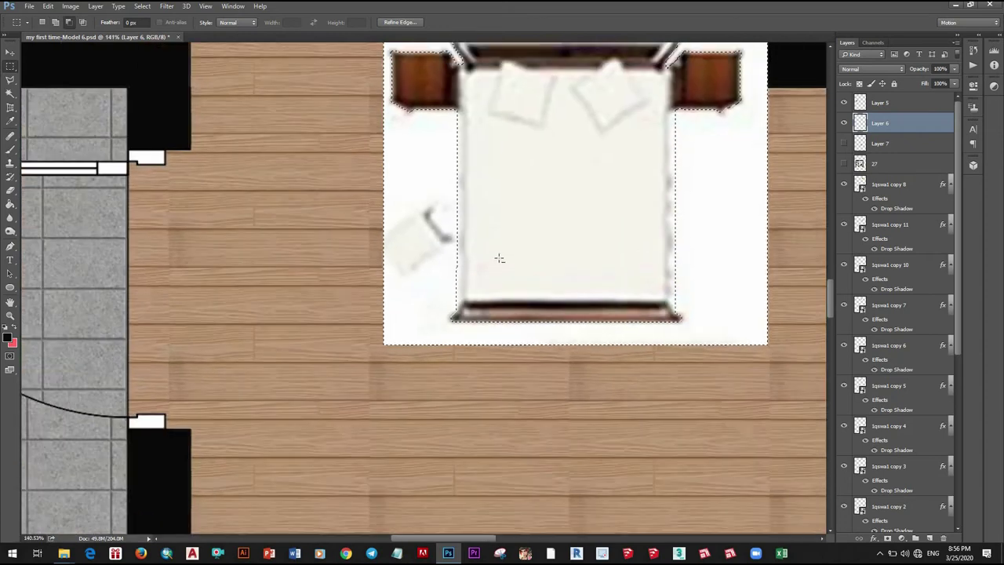
pyautogui.scroll(-4, 502, 282)
pyautogui.press('Delete')
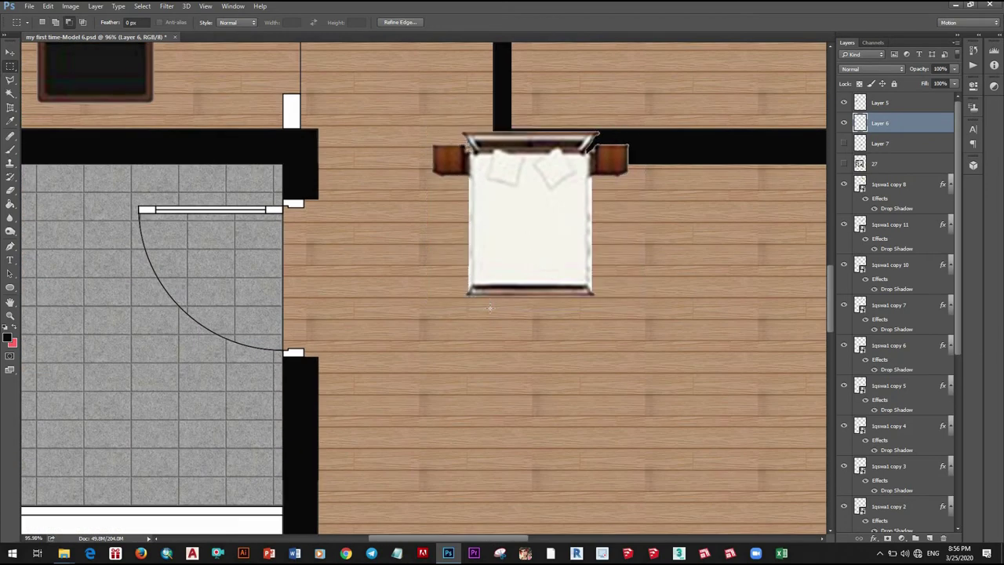
pyautogui.scroll(-3, 495, 305)
# - Move the dark bed into the upper-right room, rotate it 90° and enlarge it
pyautogui.press('v')
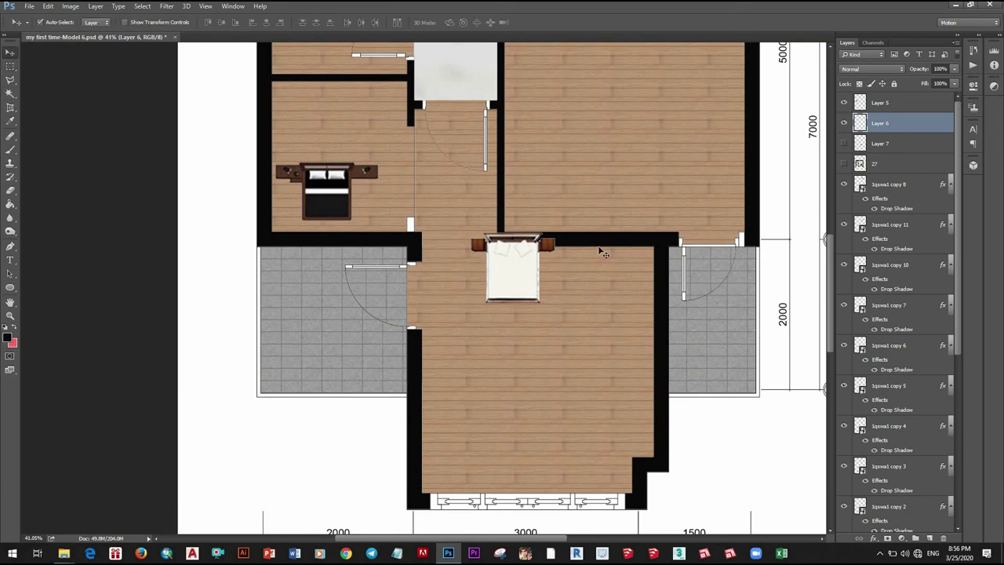
pyautogui.moveTo(617, 208); pyautogui.dragTo(576, 229)
pyautogui.hotkey('ctrl', 't')
pyautogui.scroll(-2, 608, 176)
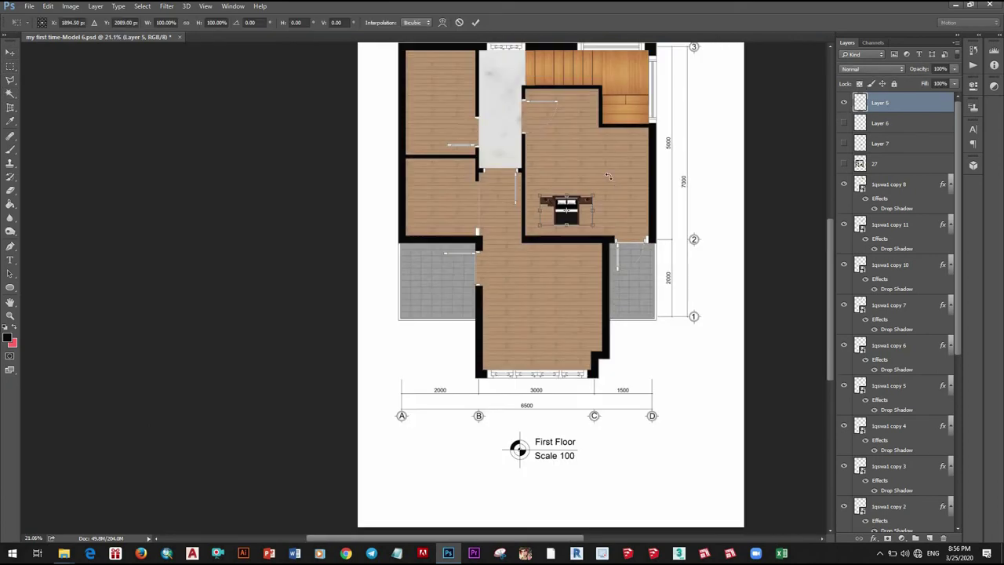
pyautogui.moveTo(608, 177); pyautogui.dragTo(632, 263)
pyautogui.scroll(2, 578, 152)
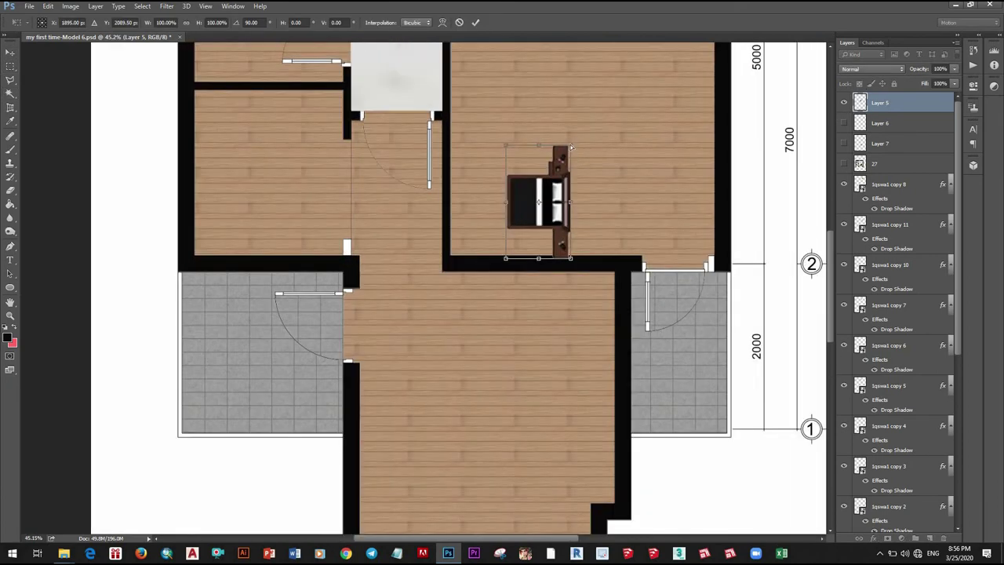
pyautogui.moveTo(573, 145); pyautogui.dragTo(610, 79)
pyautogui.scroll(-2, 510, 191)
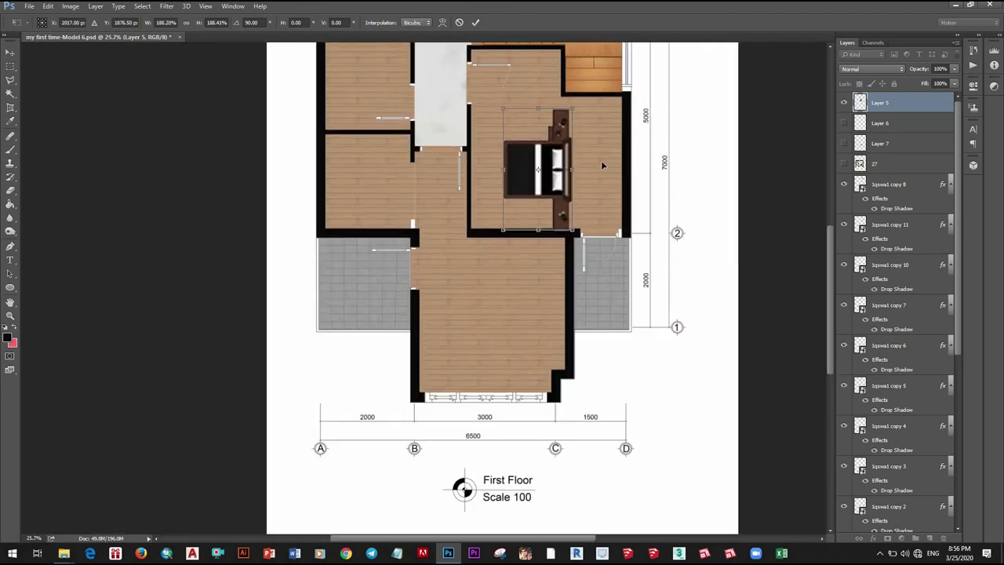
pyautogui.moveTo(601, 160); pyautogui.dragTo(612, 153)
pyautogui.scroll(-1, 516, 190)
pyautogui.scroll(2, 481, 189)
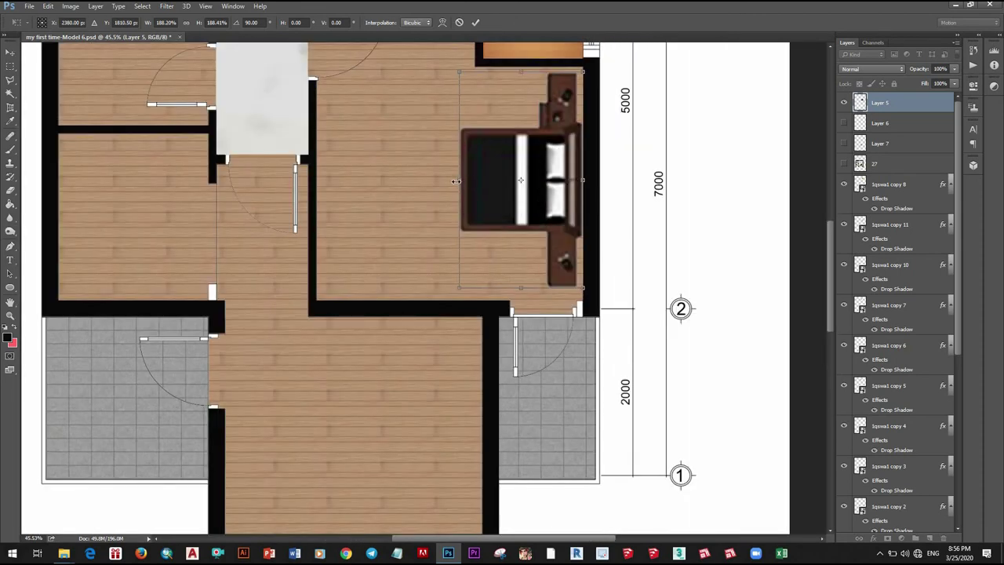
# - Stretch the bed wider, nudge it against the right wall and apply the transform
pyautogui.moveTo(456, 181); pyautogui.dragTo(441, 182)
pyautogui.scroll(-1, 471, 188)
pyautogui.scroll(1, 531, 185)
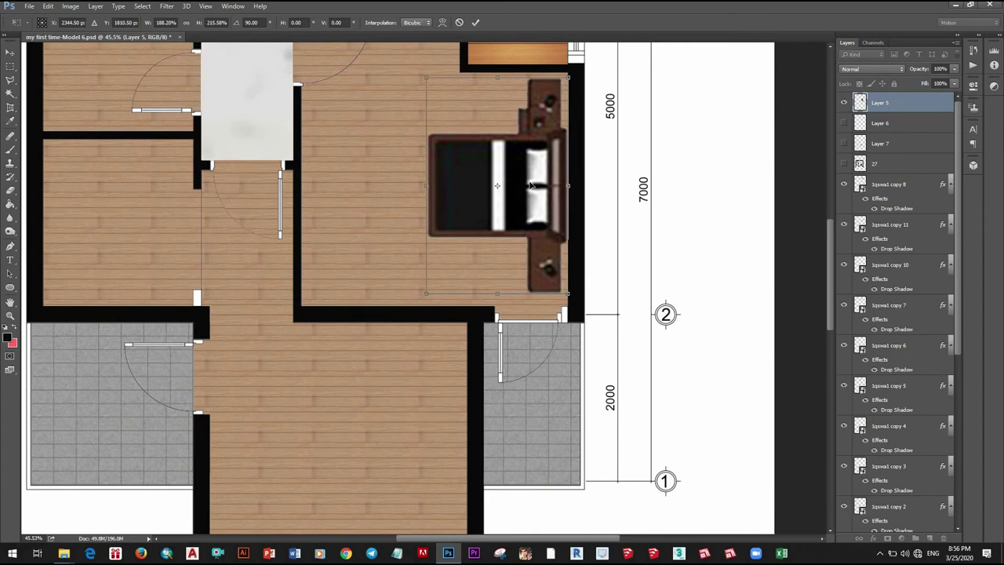
pyautogui.press('Right')
pyautogui.press('Right')
pyautogui.press('Right')
pyautogui.press('Left')
pyautogui.press('Left')
pyautogui.press('Left')
pyautogui.press('Left')
pyautogui.press('Left')
pyautogui.press('Up')
pyautogui.press('Up')
pyautogui.scroll(-3, 470, 290)
pyautogui.press('v')
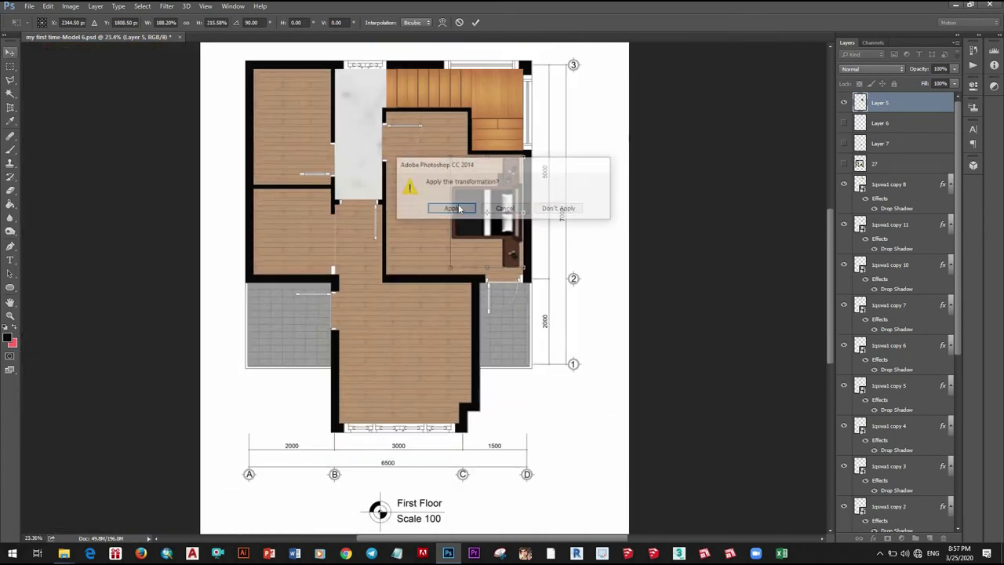
pyautogui.press('Return')
pyautogui.scroll(-1, 657, 275)
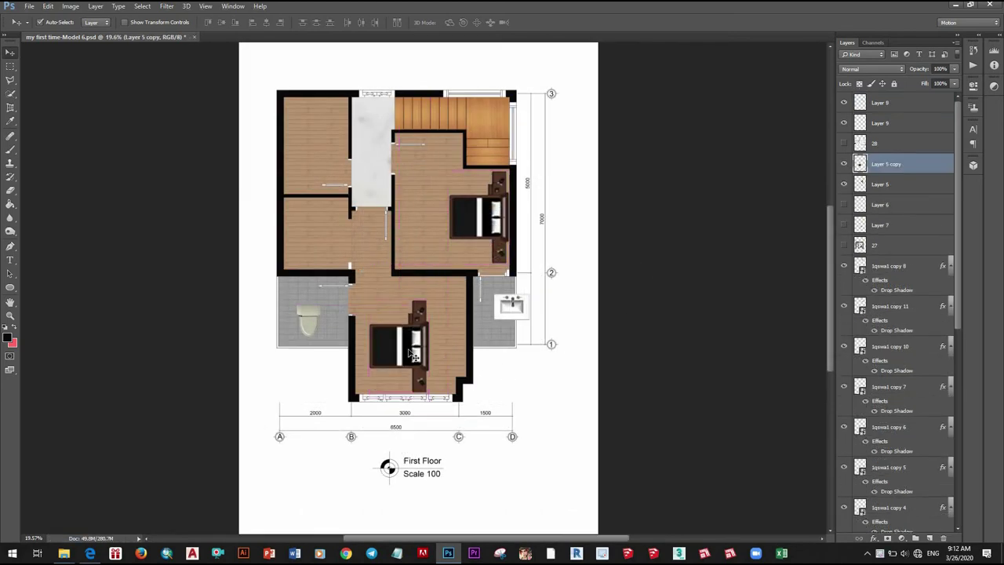
# - Settle the second dark bed in its final spot in the lower room
pyautogui.moveTo(412, 354); pyautogui.dragTo(452, 330)
pyautogui.scroll(2, 432, 338)
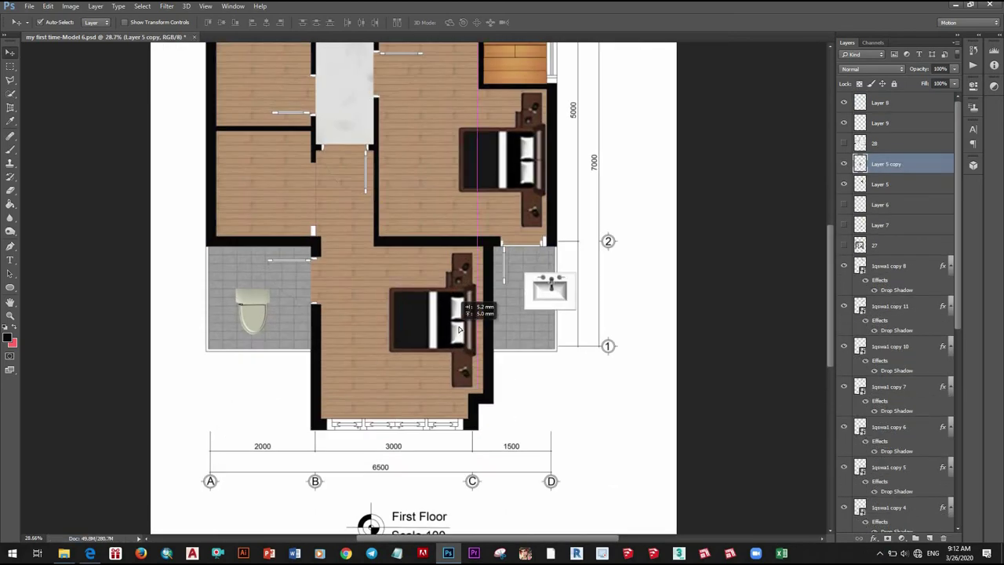
pyautogui.moveTo(459, 330); pyautogui.dragTo(466, 325)
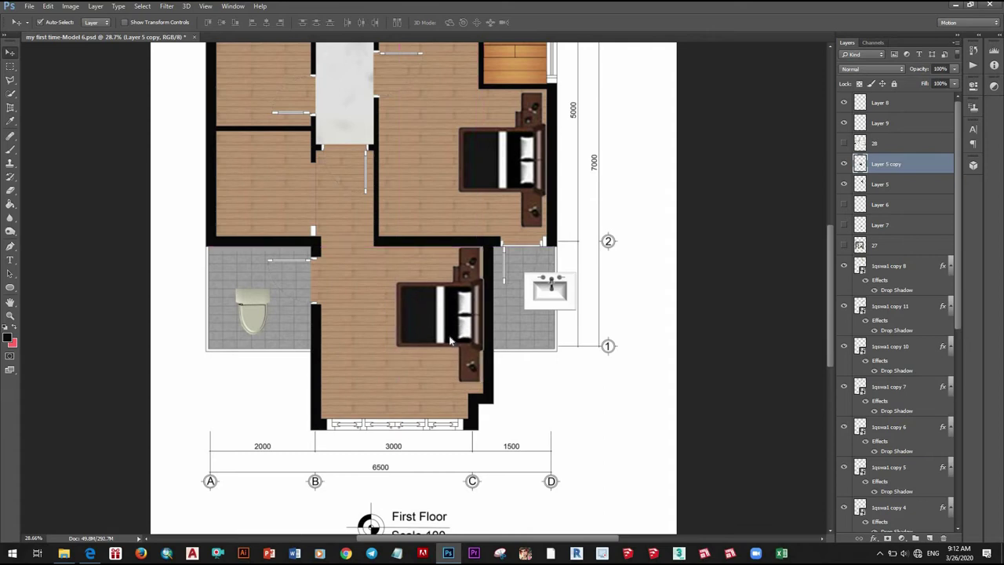
pyautogui.press('Left')
pyautogui.press('Left')
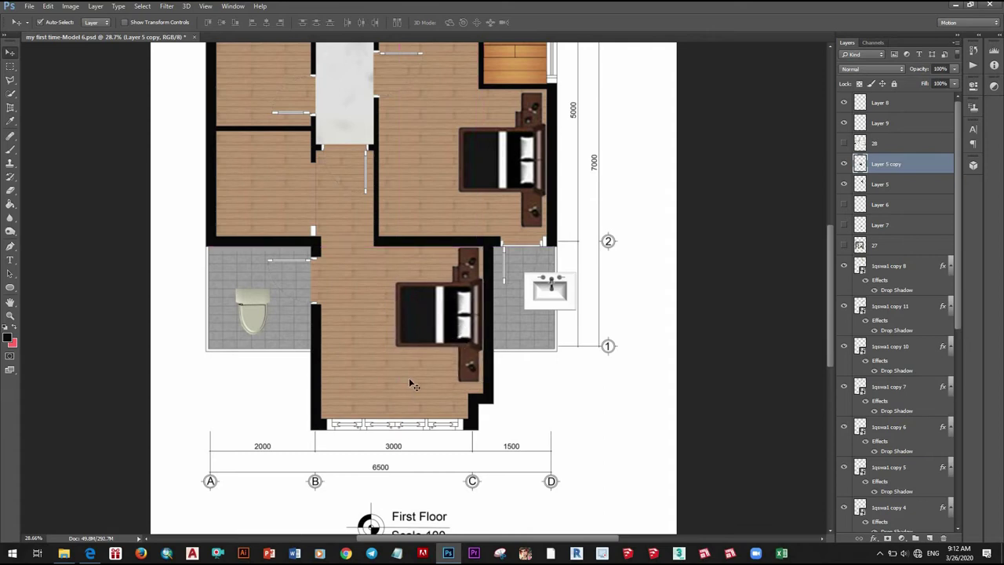
# - Move the toilet block into the top-left room against its left wall
pyautogui.scroll(1, 534, 319)
pyautogui.keyDown('alt'); pyautogui.scroll(-2, 477, 367); pyautogui.keyUp('alt')
pyautogui.keyDown('alt'); pyautogui.scroll(1, 502, 334); pyautogui.keyUp('alt')
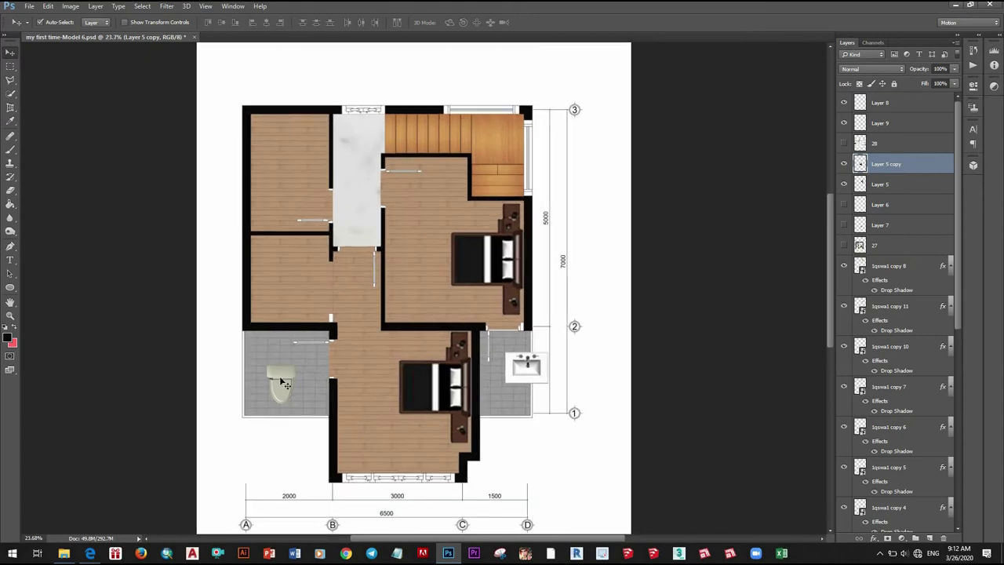
pyautogui.moveTo(269, 398)
pyautogui.mouseDown()
pyautogui.moveTo(268, 174)
pyautogui.moveTo(246, 156)
pyautogui.mouseUp()
pyautogui.keyDown('alt'); pyautogui.scroll(3, 267, 177); pyautogui.keyUp('alt')
# - Shrink the toilet to about 78% and move it up in the top-left bathroom
pyautogui.hotkey('ctrl', 't')
pyautogui.keyDown('alt'); pyautogui.scroll(1, 227, 196); pyautogui.keyUp('alt')
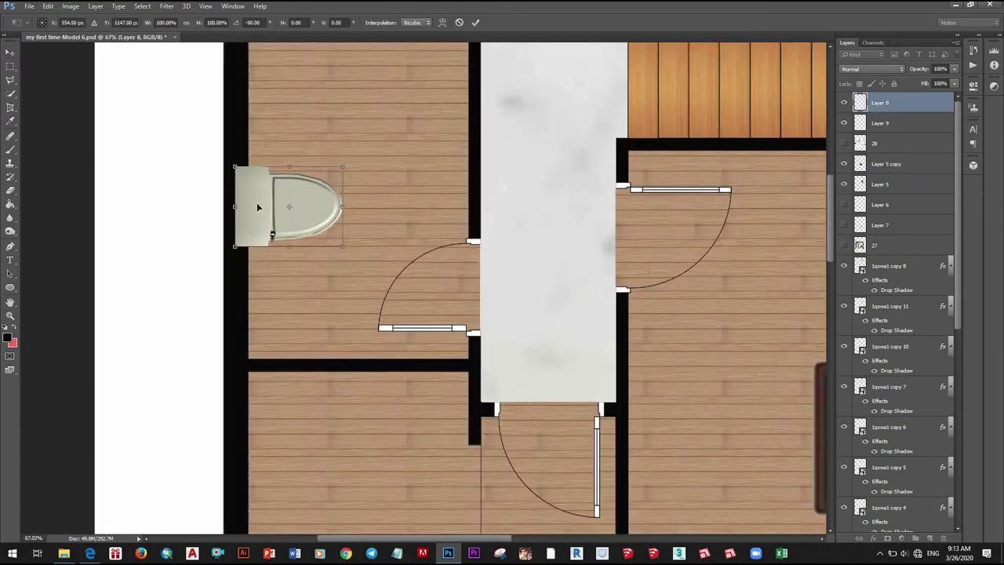
pyautogui.moveTo(343, 164); pyautogui.dragTo(284, 226)
pyautogui.moveTo(265, 191); pyautogui.dragTo(265, 164)
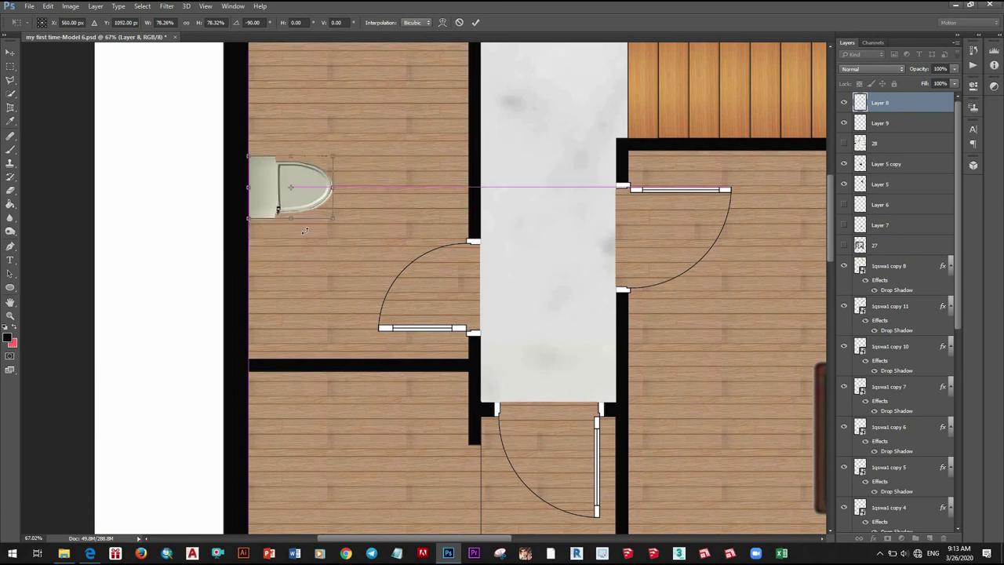
pyautogui.keyDown('alt'); pyautogui.scroll(-5, 276, 266); pyautogui.keyUp('alt')
pyautogui.click(10, 52)
pyautogui.click(446, 209)
# - Move the sink into the top-left bathroom, rotate it -90°, shrink it to about 64%, and push it against the left wall
pyautogui.keyDown('alt'); pyautogui.scroll(1, 540, 443); pyautogui.keyUp('alt')
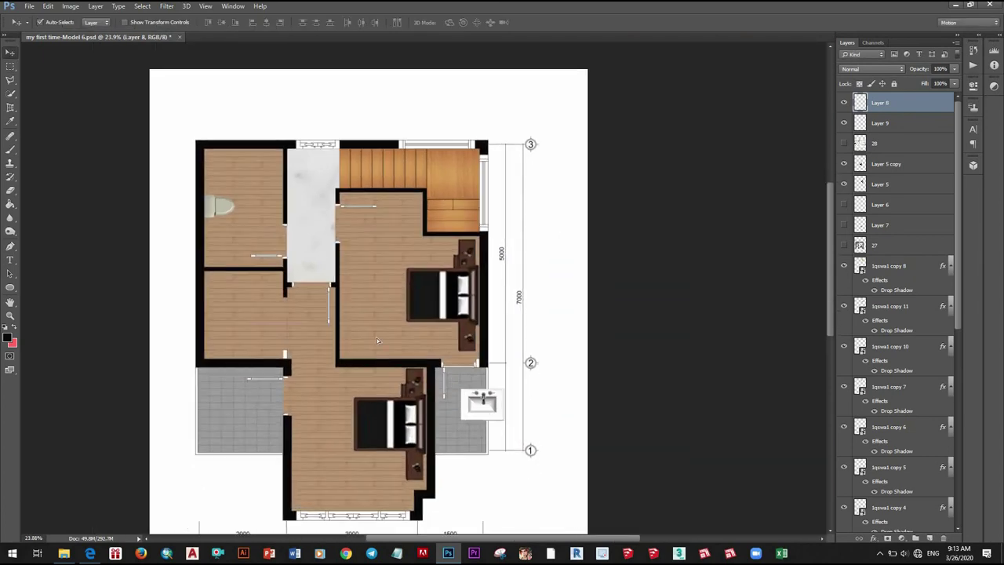
pyautogui.moveTo(479, 406); pyautogui.dragTo(267, 229)
pyautogui.keyDown('alt'); pyautogui.scroll(3, 274, 255); pyautogui.keyUp('alt')
pyautogui.hotkey('ctrl', 't')
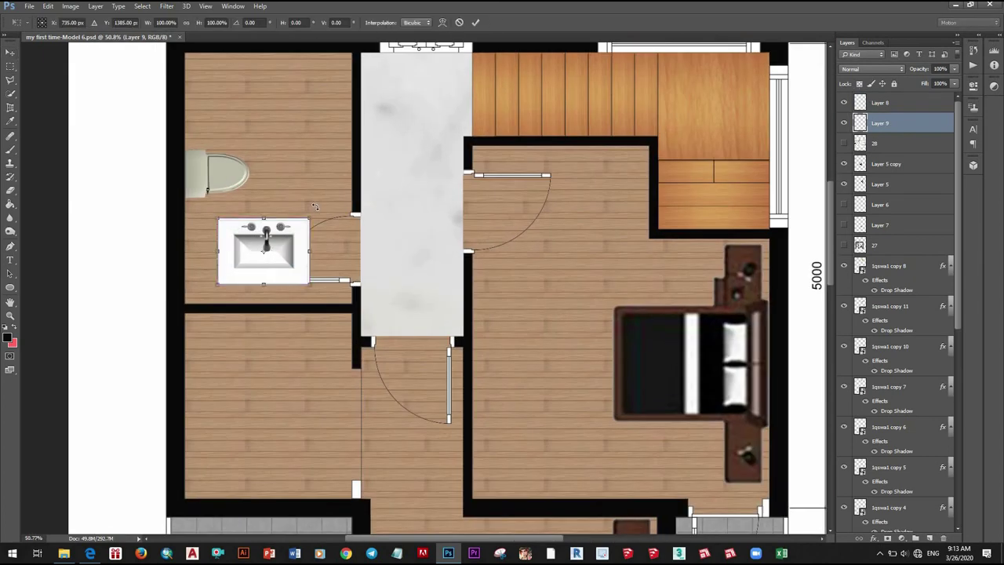
pyautogui.moveTo(314, 206); pyautogui.dragTo(218, 201)
pyautogui.keyDown('alt'); pyautogui.scroll(1, 253, 214); pyautogui.keyUp('alt')
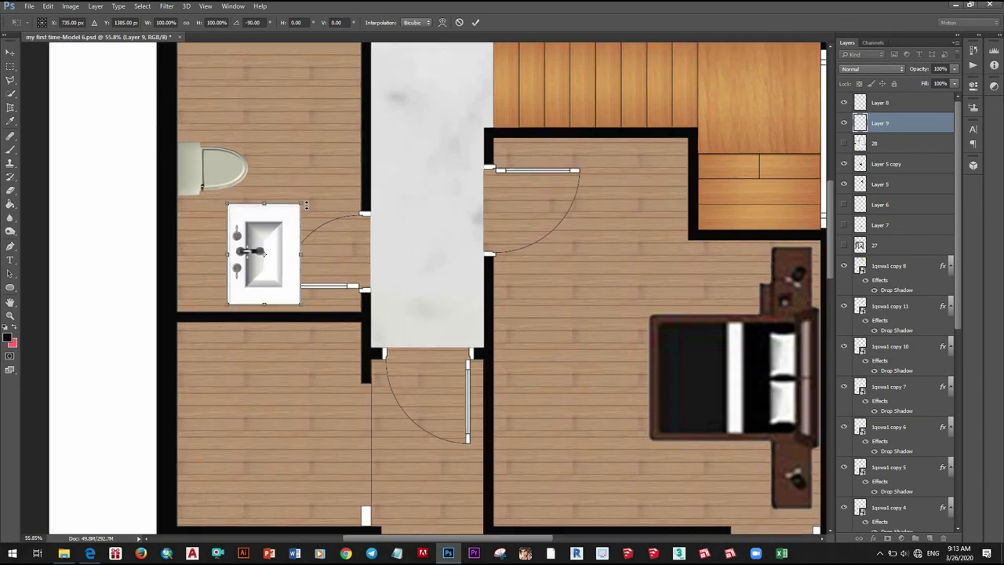
pyautogui.moveTo(299, 205); pyautogui.dragTo(272, 241)
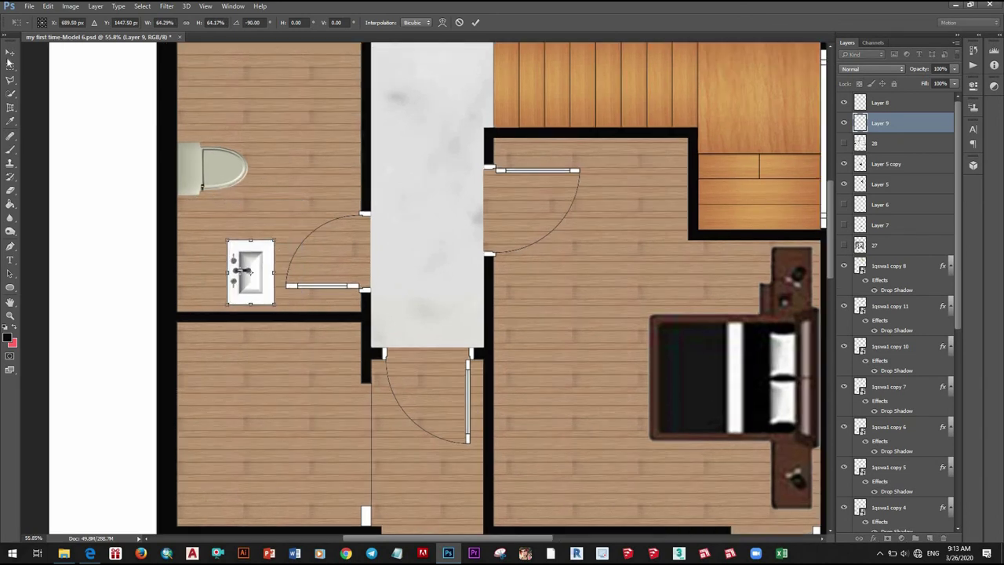
pyautogui.press('v')
pyautogui.click(448, 209)
pyautogui.moveTo(251, 317); pyautogui.dragTo(203, 299)
# - Check the toilet and sink layers, then nudge the lower bed slightly down
pyautogui.keyDown('alt'); pyautogui.scroll(-5, 203, 299); pyautogui.keyUp('alt')
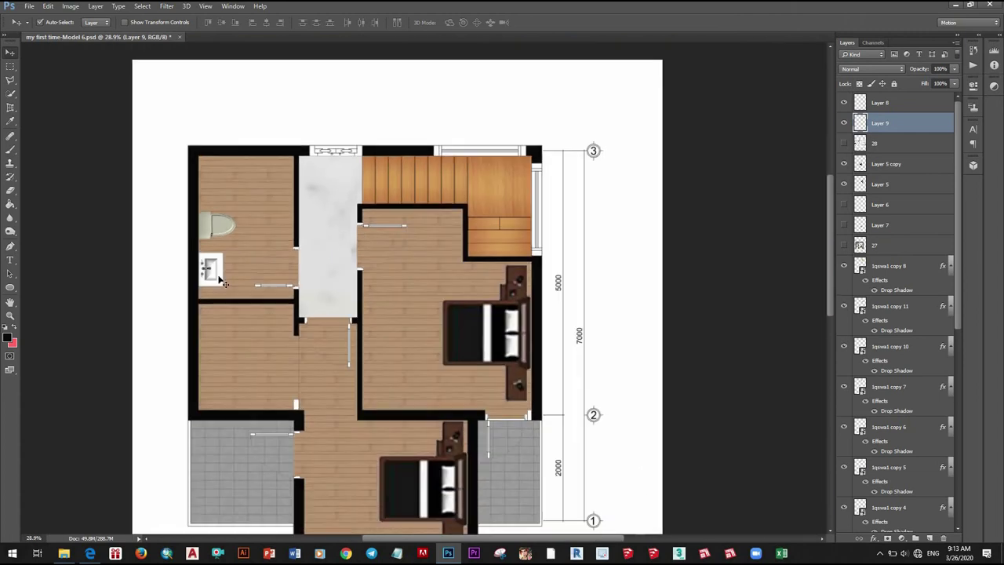
pyautogui.keyDown('alt'); pyautogui.scroll(5, 208, 271); pyautogui.keyUp('alt')
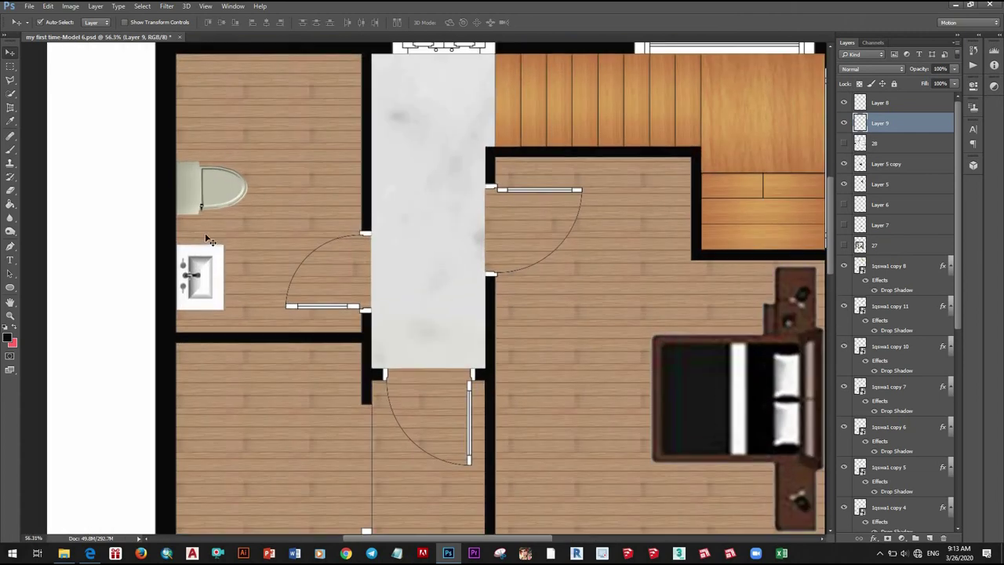
pyautogui.click(190, 185)
pyautogui.click(208, 272)
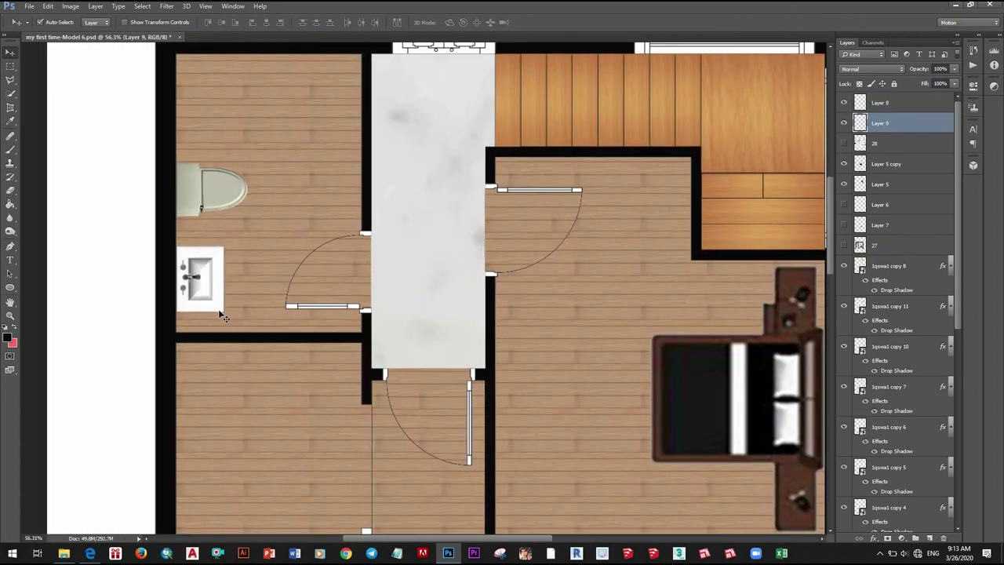
pyautogui.keyDown('alt'); pyautogui.scroll(-5, 313, 220); pyautogui.keyUp('alt')
pyautogui.keyDown('alt'); pyautogui.scroll(-2, 424, 171); pyautogui.keyUp('alt')
pyautogui.keyDown('alt'); pyautogui.scroll(2, 424, 172); pyautogui.keyUp('alt')
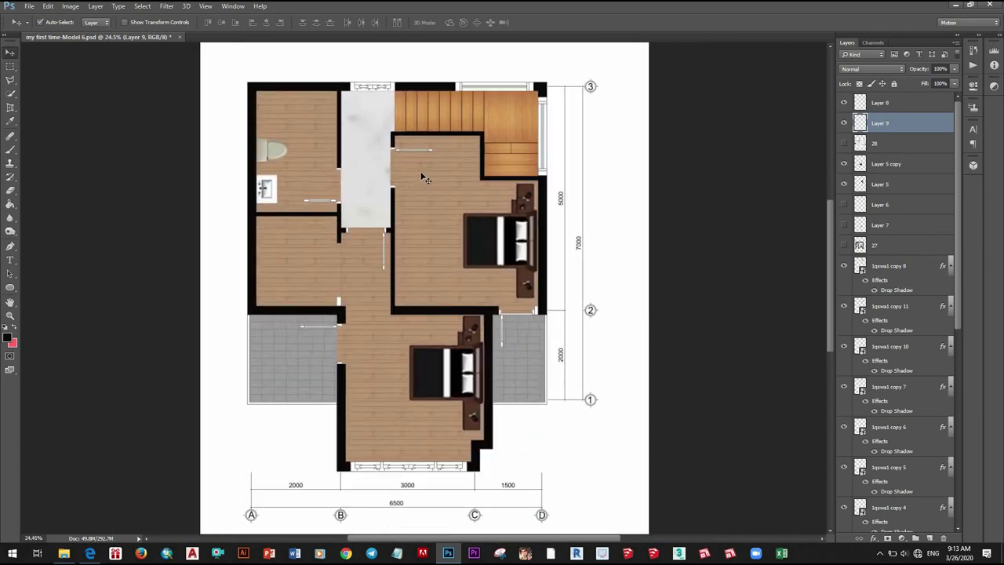
pyautogui.click(453, 377)
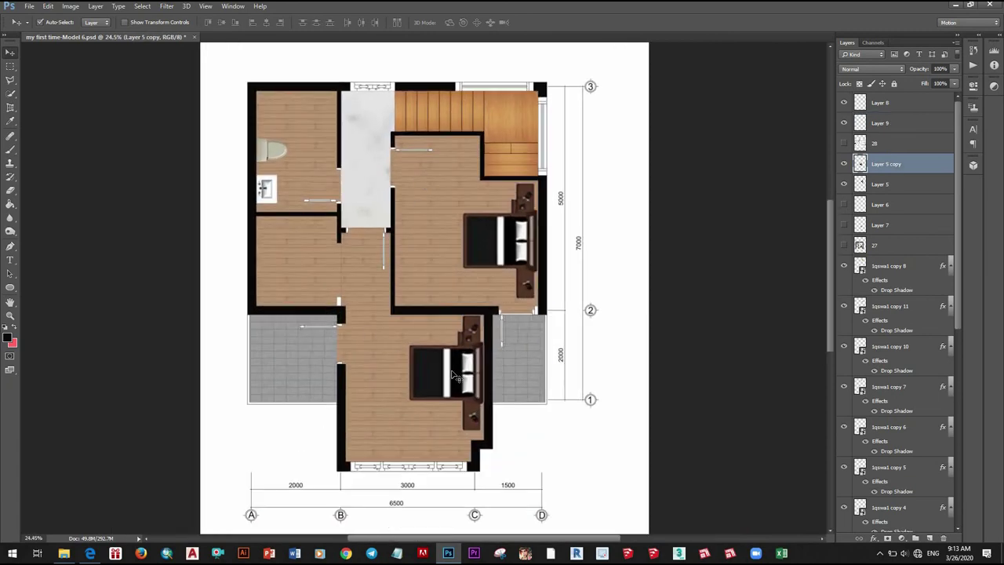
pyautogui.hotkey('shift', 'Down')
pyautogui.scroll(-1, 502, 270)
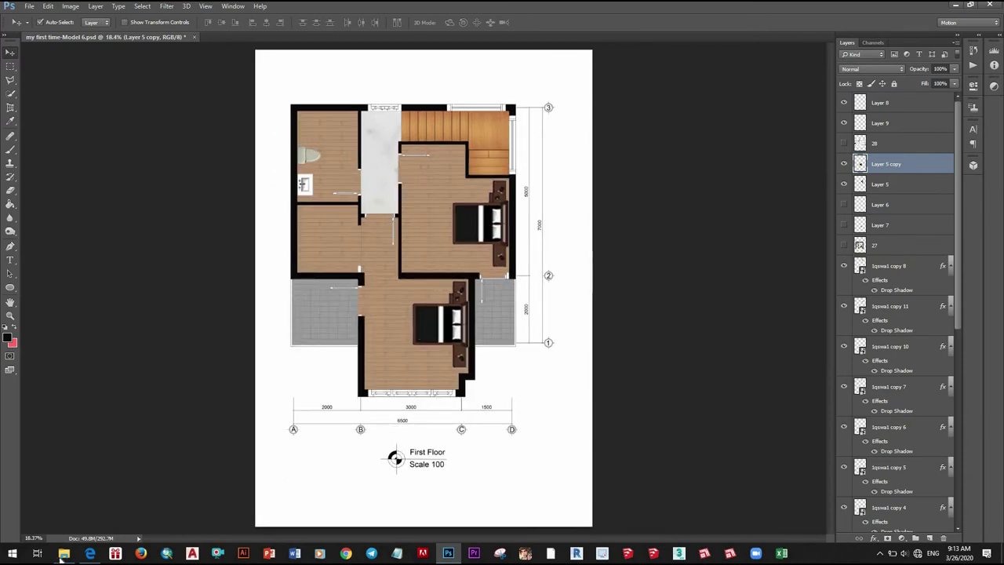
# - Open the floor-plan image folder on the Desktop in File Explorer
pyautogui.click(63, 554)
pyautogui.click(10, 81)
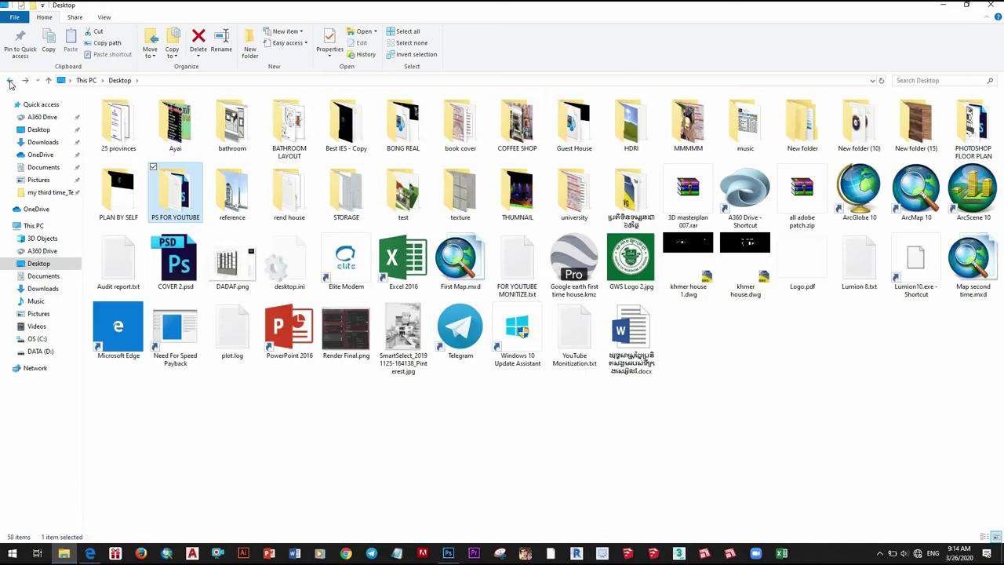
pyautogui.doubleClick(689, 185)
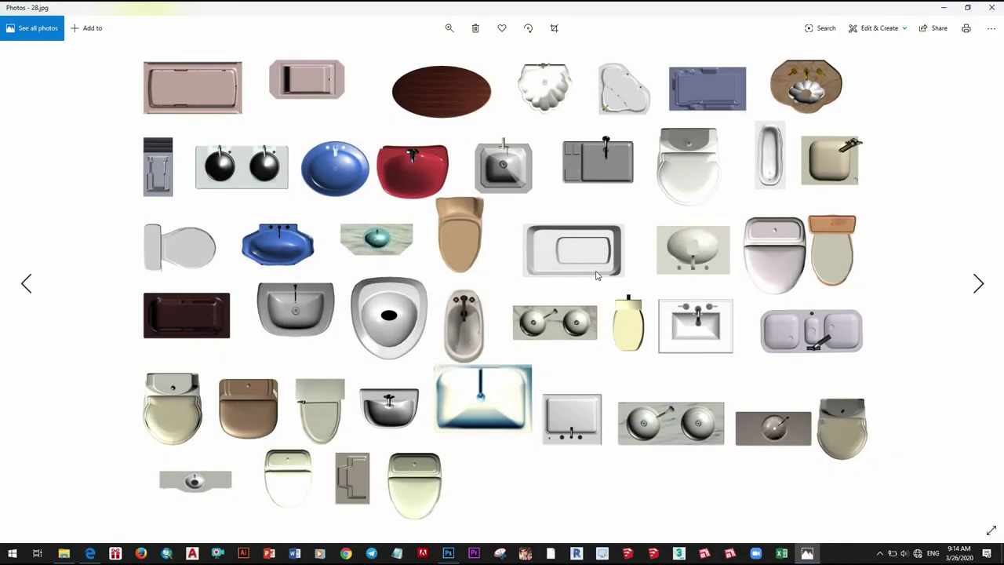
# - Open 30.jpg from the PIC folder and drag it into the Photoshop document
pyautogui.click(945, 8)
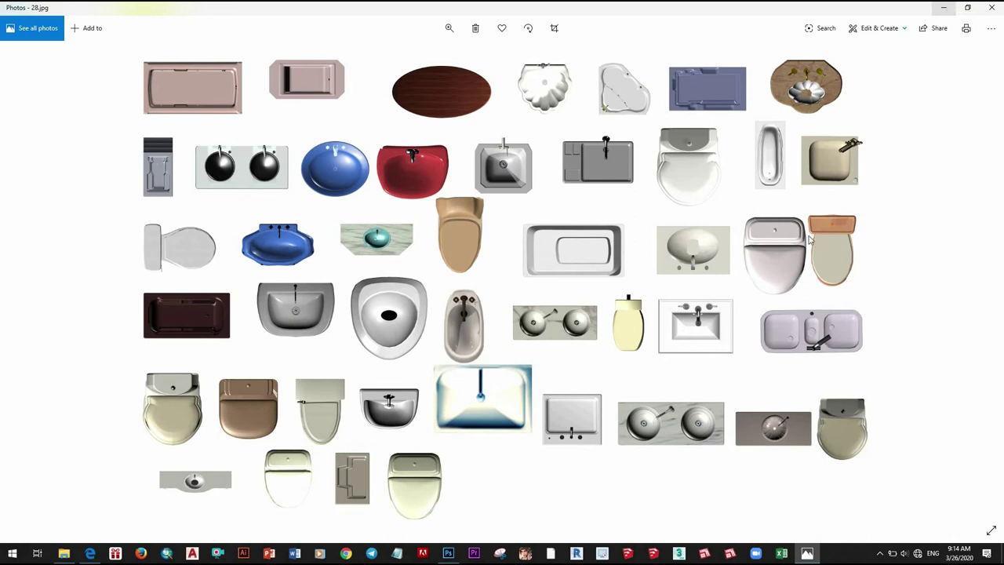
pyautogui.doubleClick(802, 185)
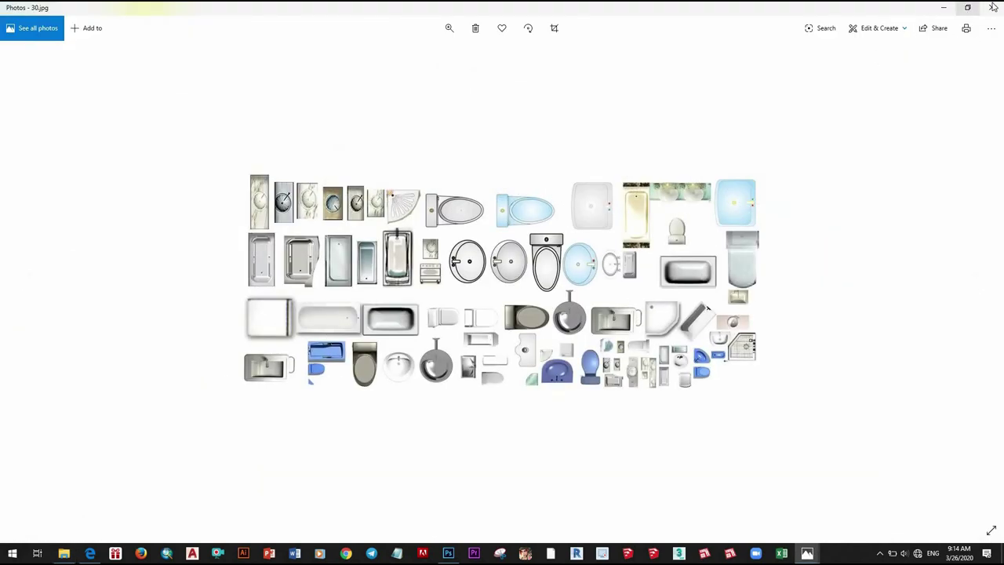
pyautogui.click(944, 8)
pyautogui.moveTo(802, 189)
pyautogui.mouseDown()
pyautogui.moveTo(463, 534)
pyautogui.moveTo(432, 431)
pyautogui.mouseUp()
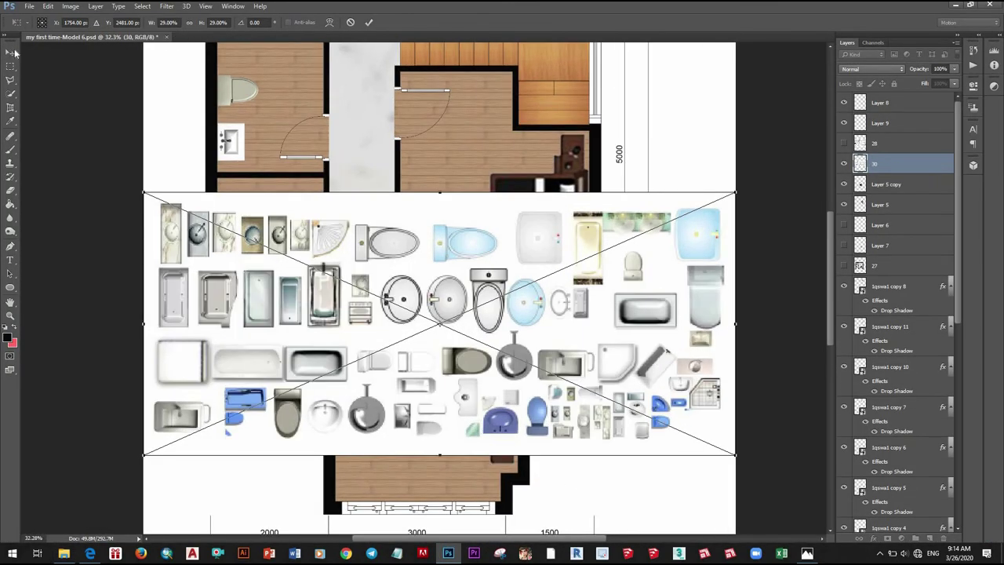
# - Place the 30.jpg fixture sheet and rasterize layer 30
pyautogui.click(15, 52)
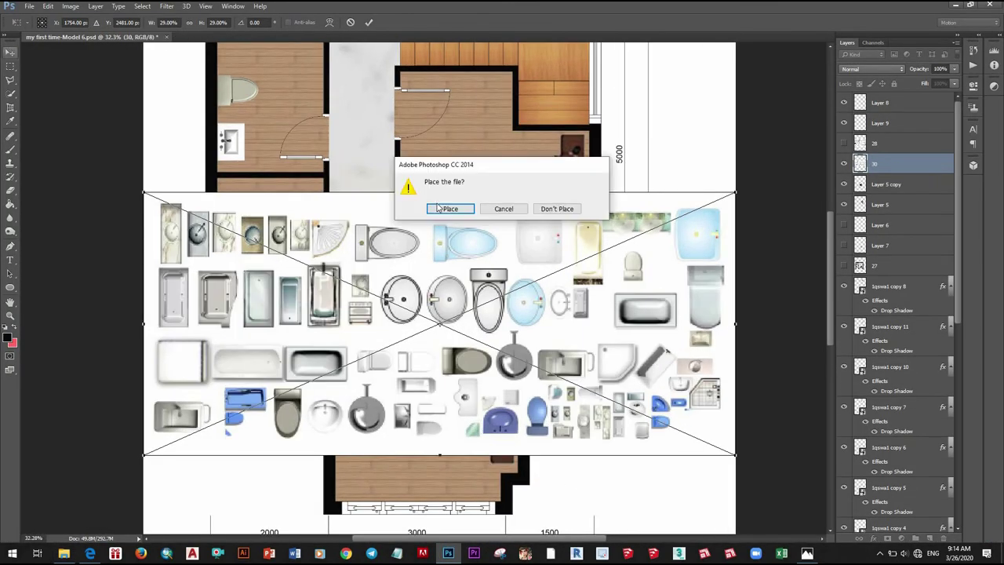
pyautogui.click(450, 208)
pyautogui.rightClick(892, 170)
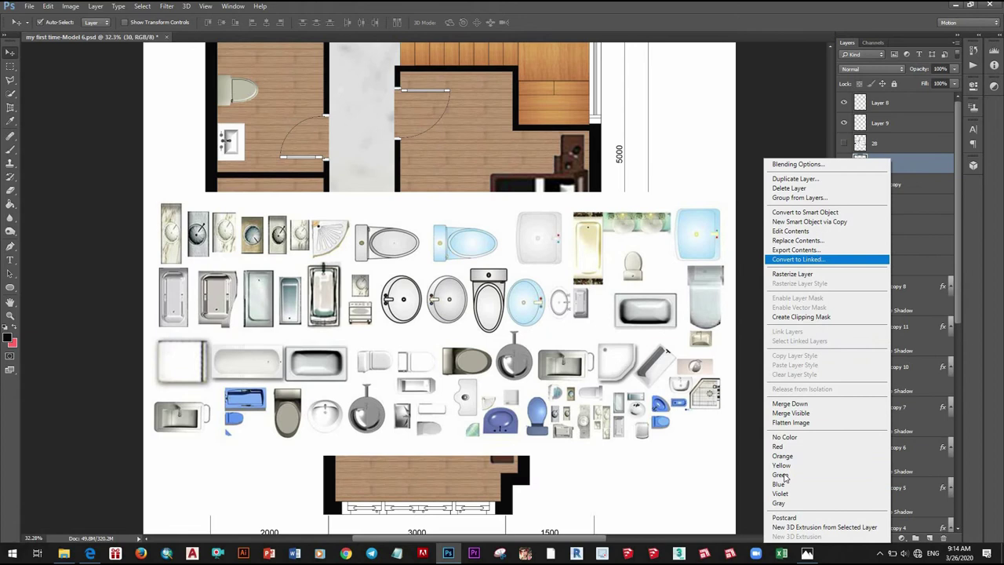
pyautogui.click(785, 283)
# - Copy the white bathtub from the sheet onto its own layer and hide layer 30
pyautogui.scroll(2, 227, 376)
pyautogui.scroll(3, 227, 376)
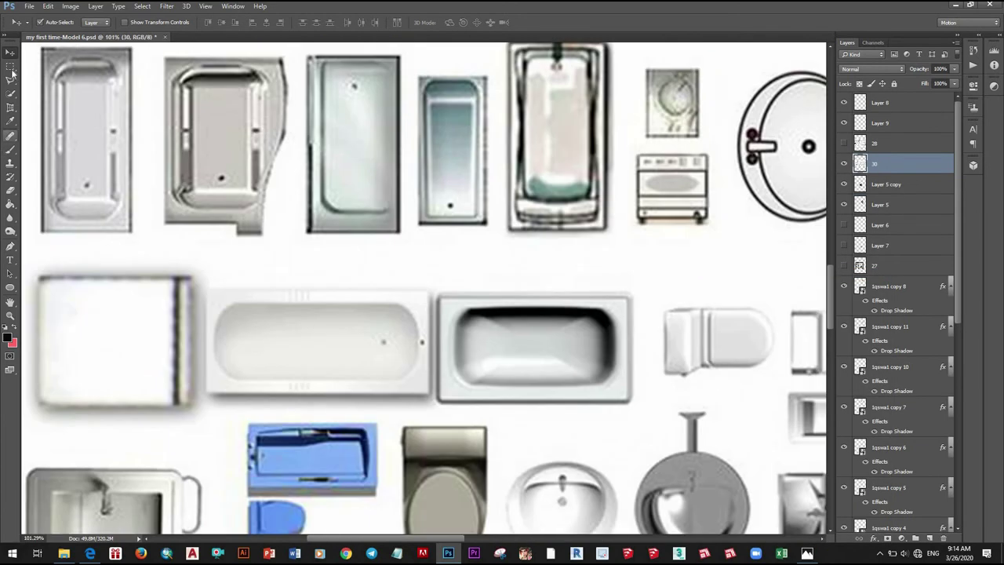
pyautogui.press('m')
pyautogui.moveTo(203, 288); pyautogui.dragTo(431, 398)
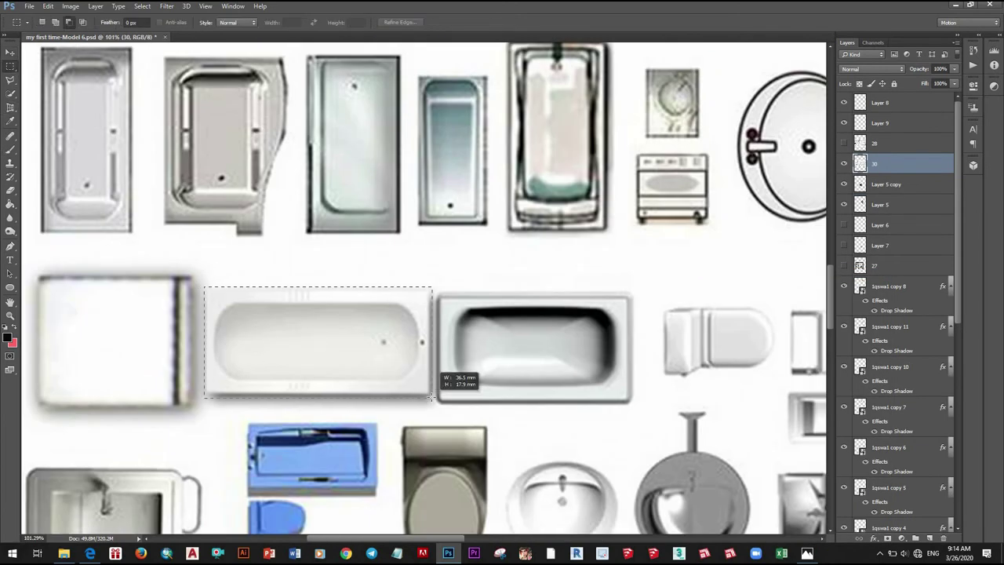
pyautogui.hotkey('ctrl', 'j')
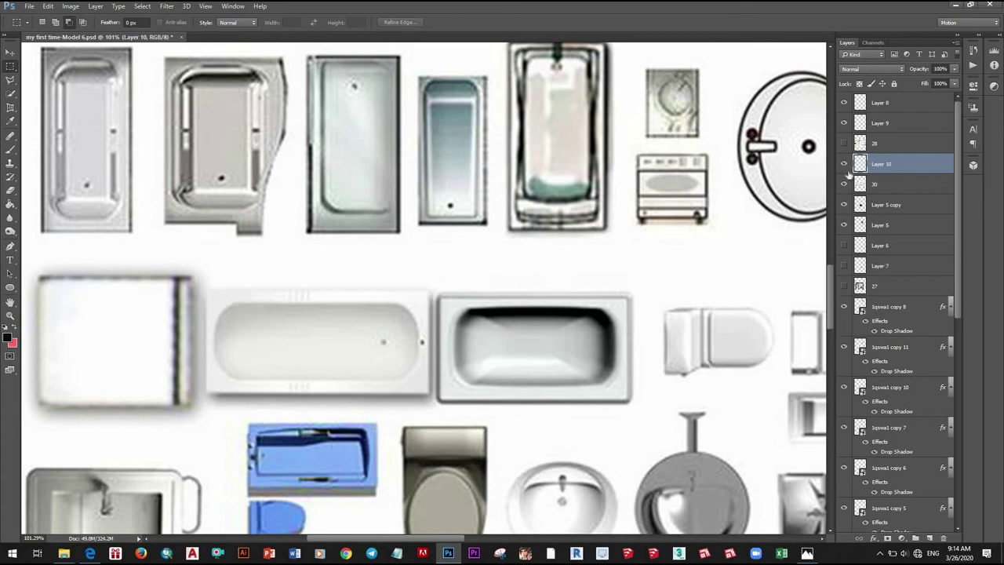
pyautogui.click(844, 186)
pyautogui.scroll(-4, 96, 46)
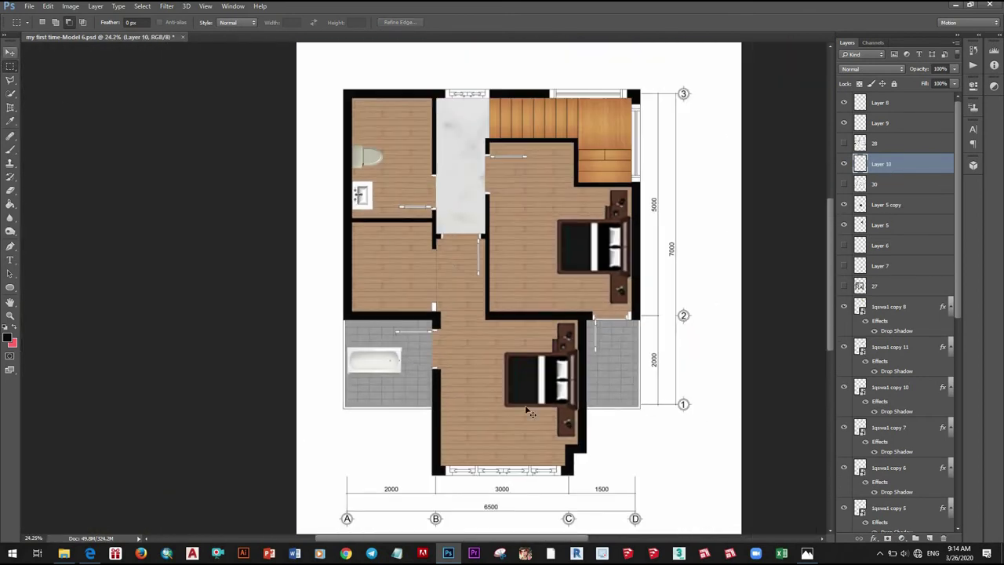
# - Move the bathtub into the top-left bathroom, rotate it 180°, and stretch it to full room width
pyautogui.press('v')
pyautogui.moveTo(390, 372); pyautogui.dragTo(408, 127)
pyautogui.scroll(4, 429, 128)
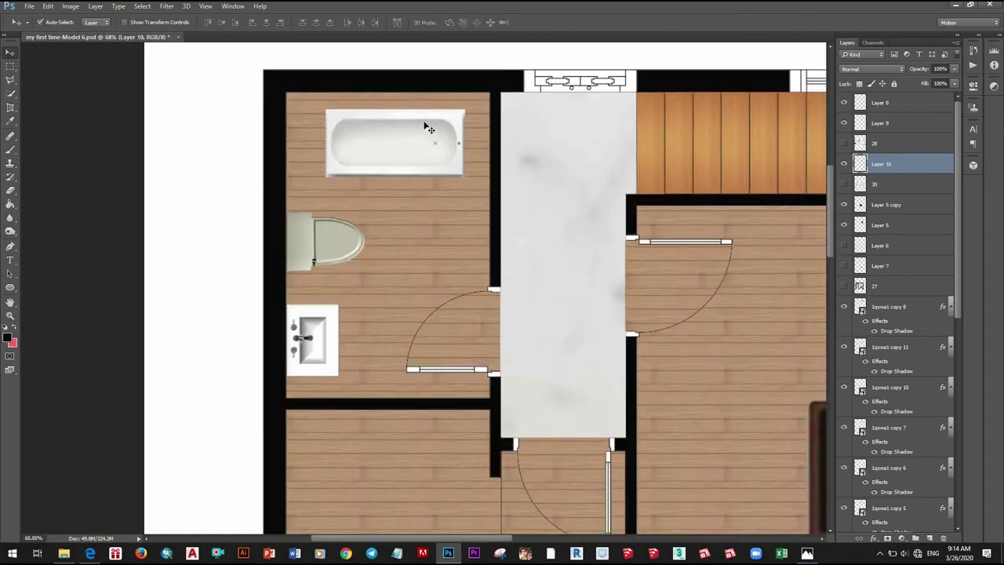
pyautogui.hotkey('ctrl', 't')
pyautogui.keyDown('shift'); pyautogui.moveTo(511, 117); pyautogui.dragTo(241, 139); pyautogui.keyUp('shift')
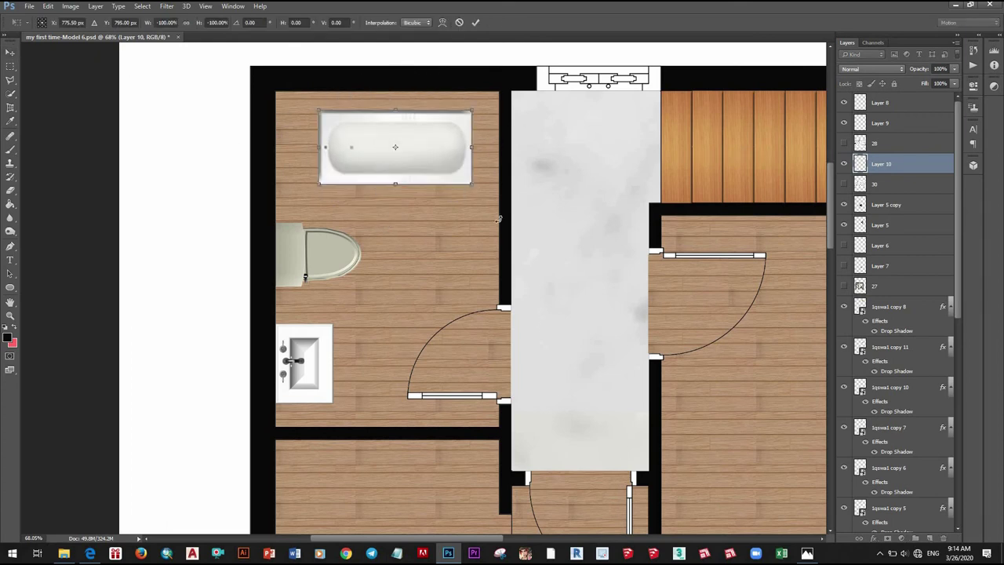
pyautogui.scroll(1, 322, 161)
pyautogui.moveTo(369, 206); pyautogui.dragTo(320, 185)
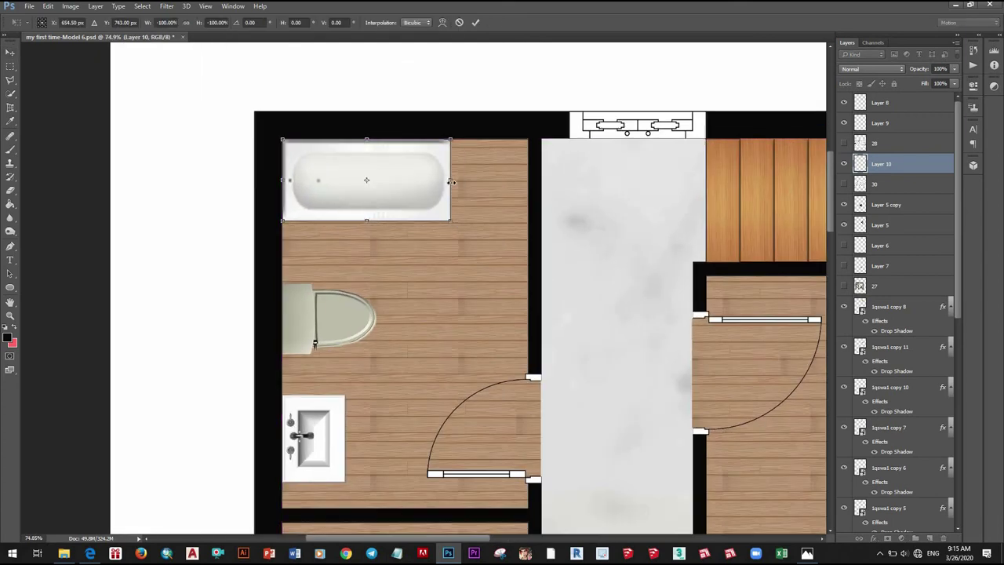
pyautogui.moveTo(450, 222); pyautogui.dragTo(489, 237)
pyautogui.moveTo(490, 189); pyautogui.dragTo(528, 189)
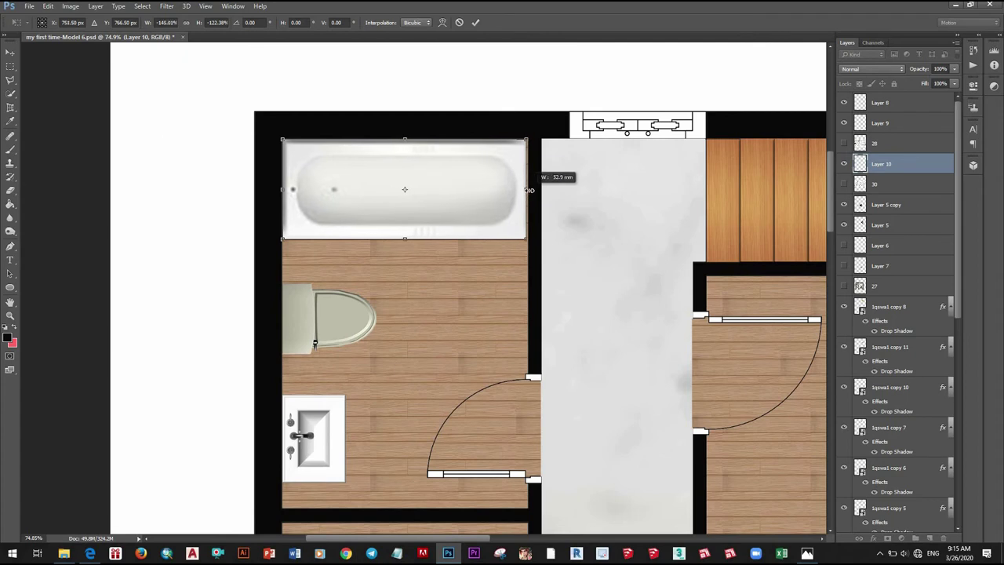
pyautogui.click(9, 52)
pyautogui.click(441, 213)
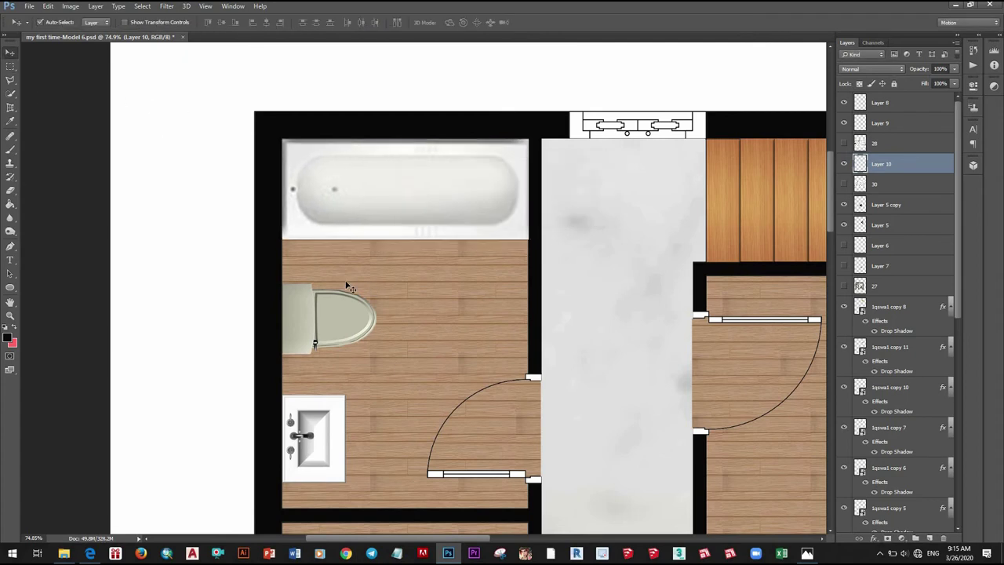
# - Flip the bathtub horizontally
pyautogui.rightClick(437, 229)
pyautogui.hotkey('ctrl', 't')
pyautogui.rightClick(366, 233)
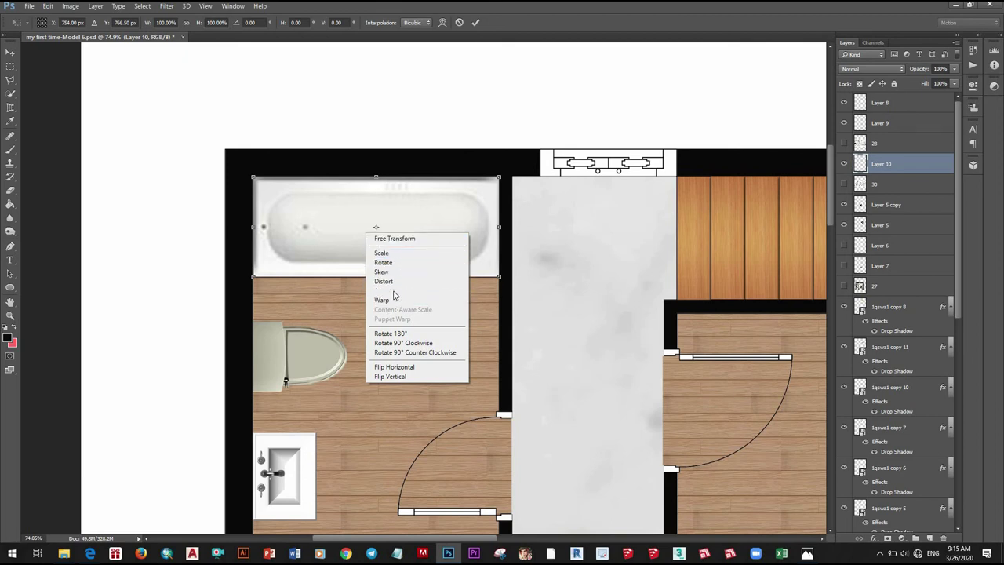
pyautogui.click(395, 367)
pyautogui.scroll(-2, 321, 310)
pyautogui.scroll(-2, 322, 311)
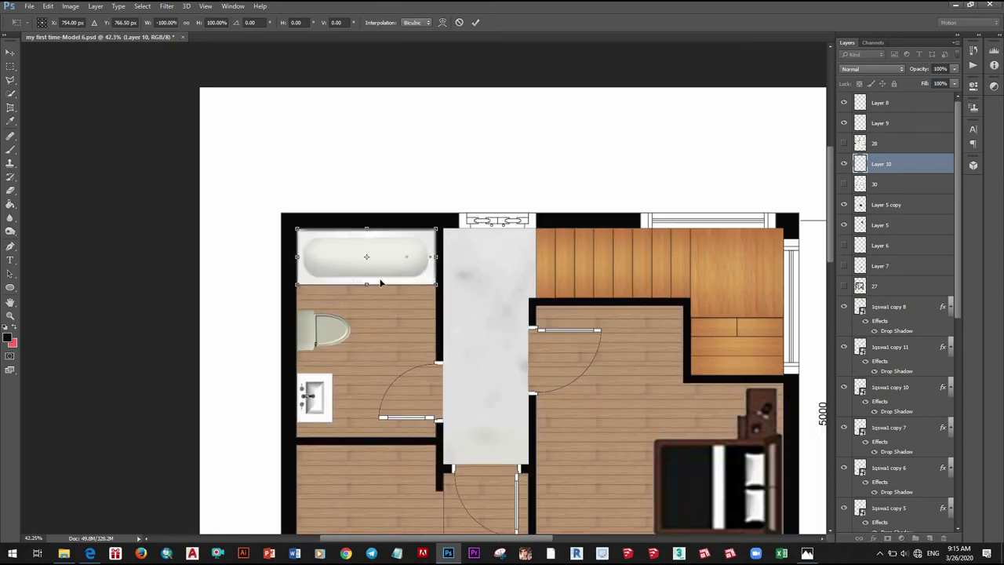
pyautogui.click(10, 52)
pyautogui.click(455, 207)
# - Fit the plan in view, briefly toggle fixture sheets 28 and 30, and return to the PIC folder
pyautogui.hotkey('ctrl', '0')
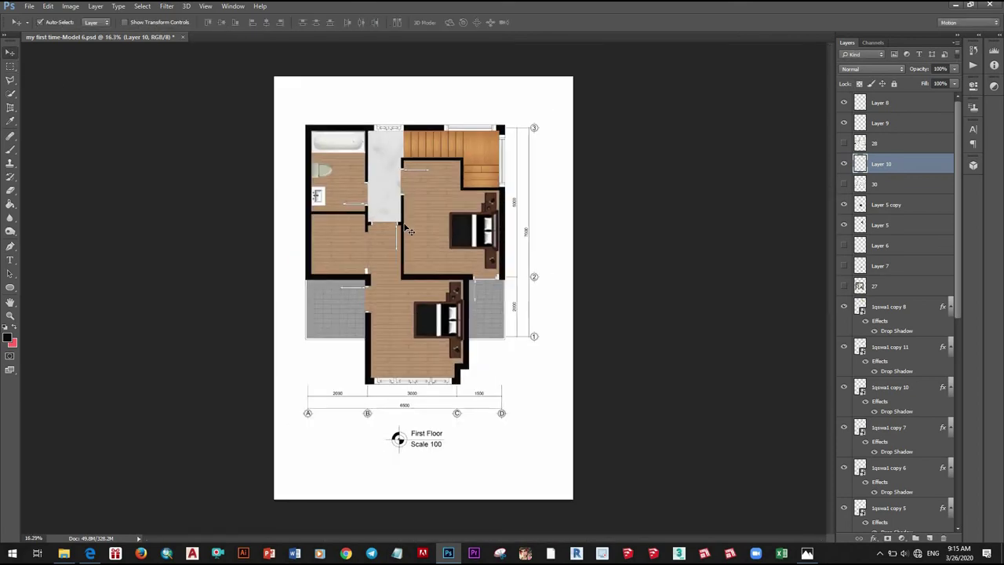
pyautogui.click(845, 143)
pyautogui.click(845, 144)
pyautogui.click(845, 185)
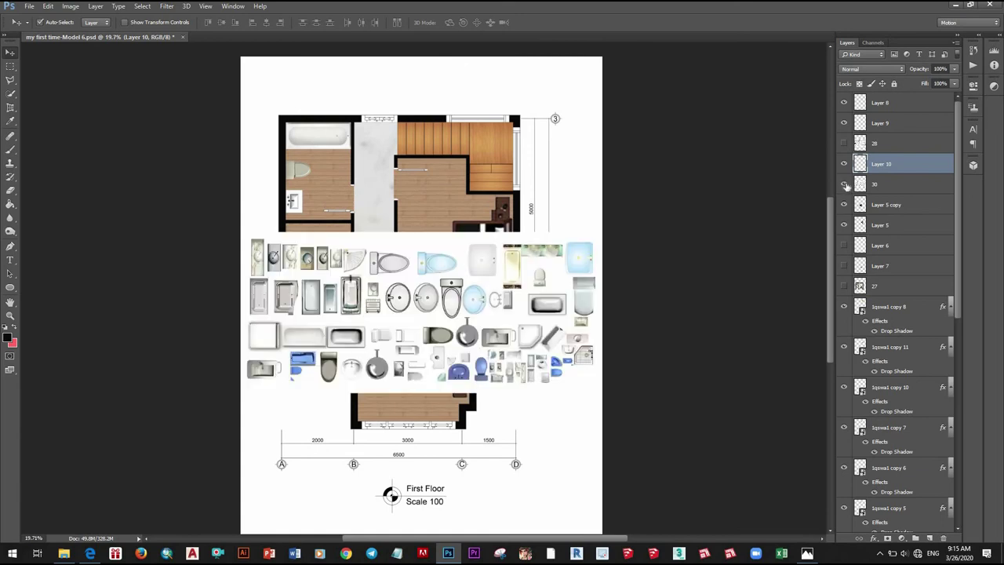
pyautogui.click(845, 185)
pyautogui.click(64, 554)
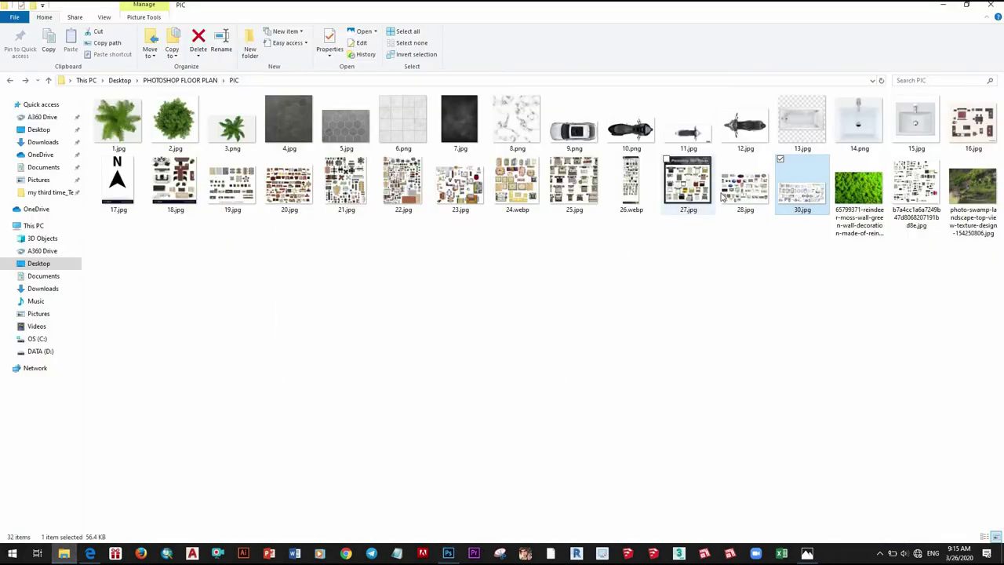
pyautogui.moveTo(745, 186)
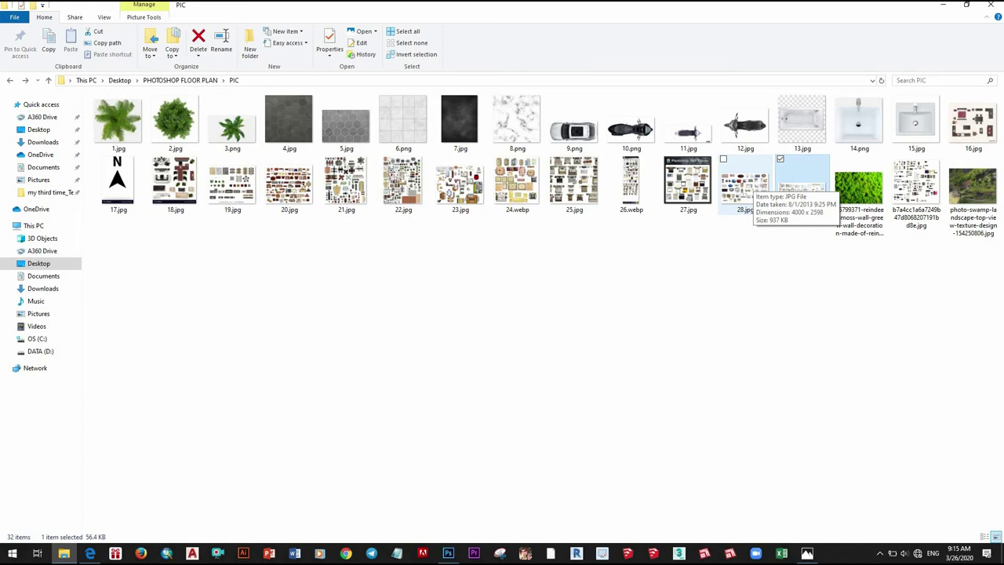
# - Preview the 24.webp furniture sheet, then open 20.jpg in the photo viewer
pyautogui.doubleClick(517, 184)
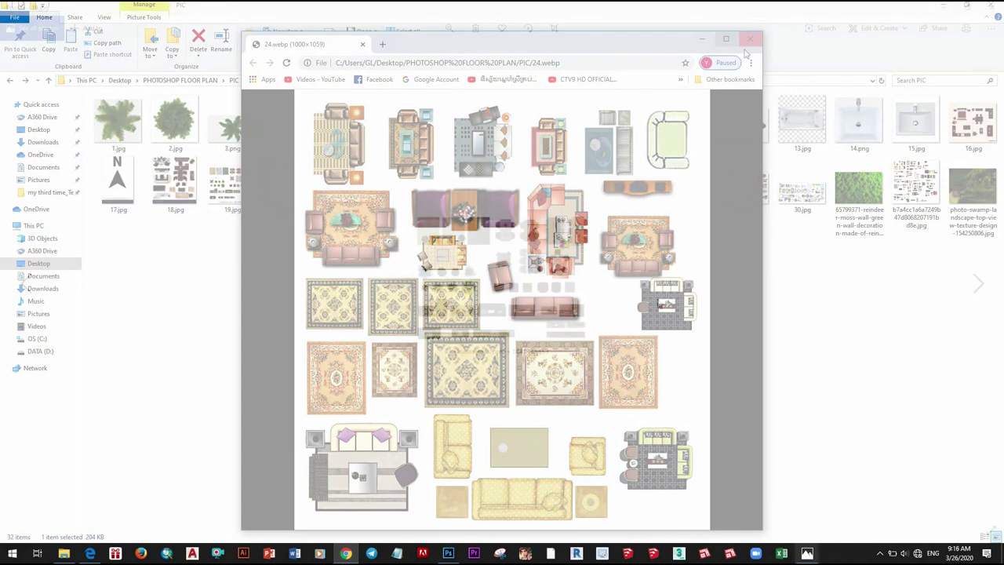
pyautogui.doubleClick(304, 185)
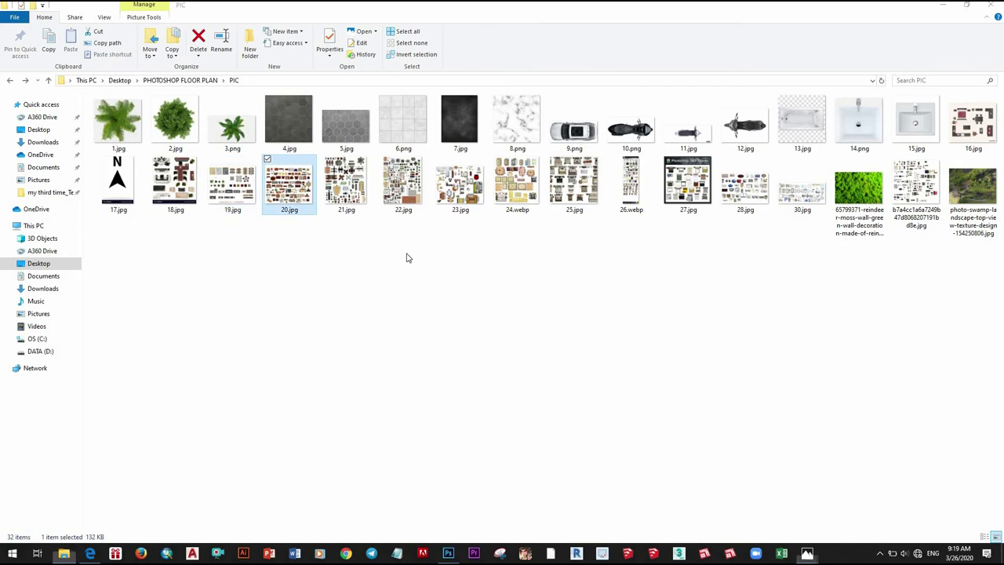
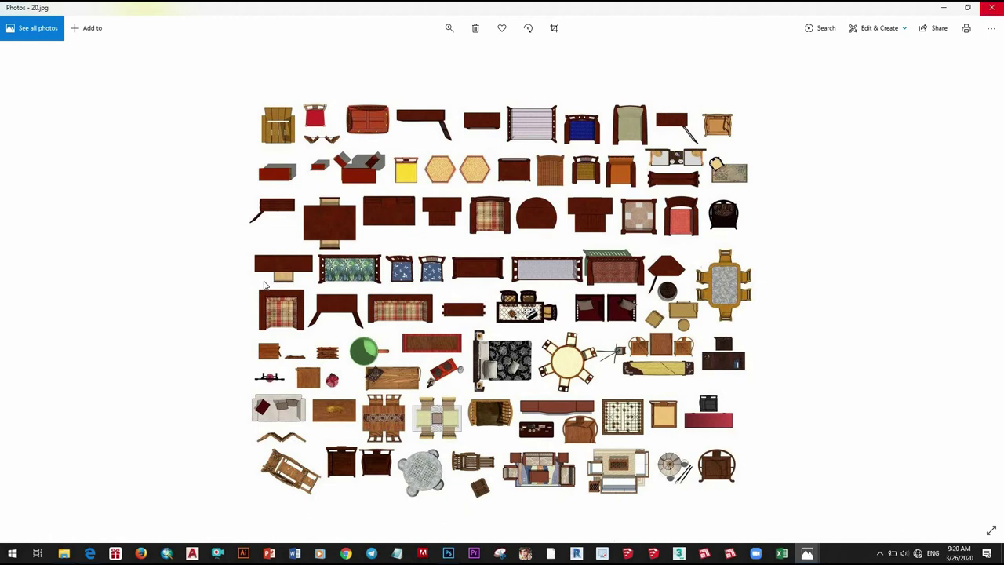
# - Close the 20.jpg furniture sheet preview in Photos and return to the Photoshop floor plan
pyautogui.click(992, 7)
pyautogui.click(448, 553)
# - Commit the placed furniture sheet as layer 20 and rasterize it
pyautogui.moveTo(510, 335); pyautogui.dragTo(510, 335)
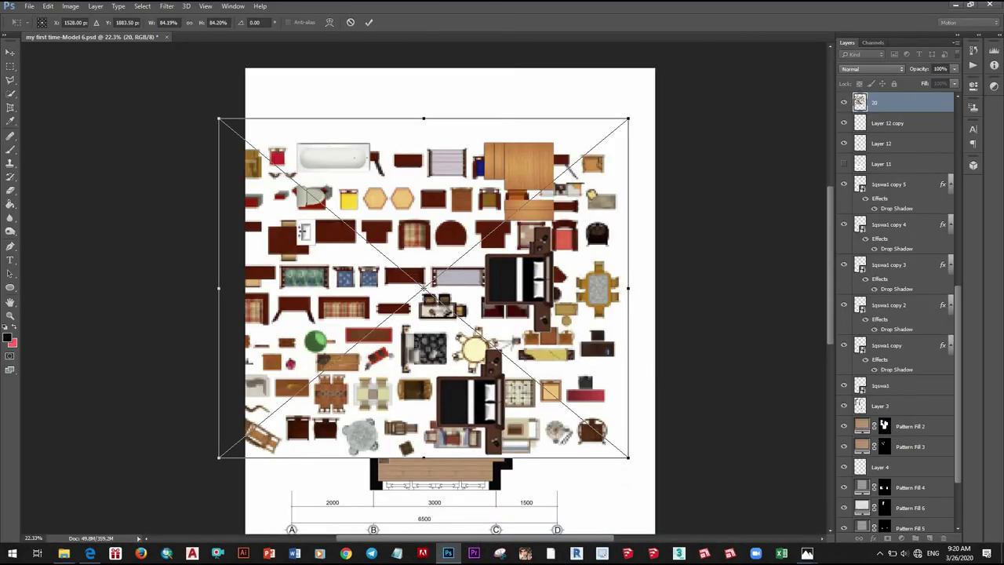
pyautogui.click(10, 52)
pyautogui.click(448, 207)
pyautogui.rightClick(893, 106)
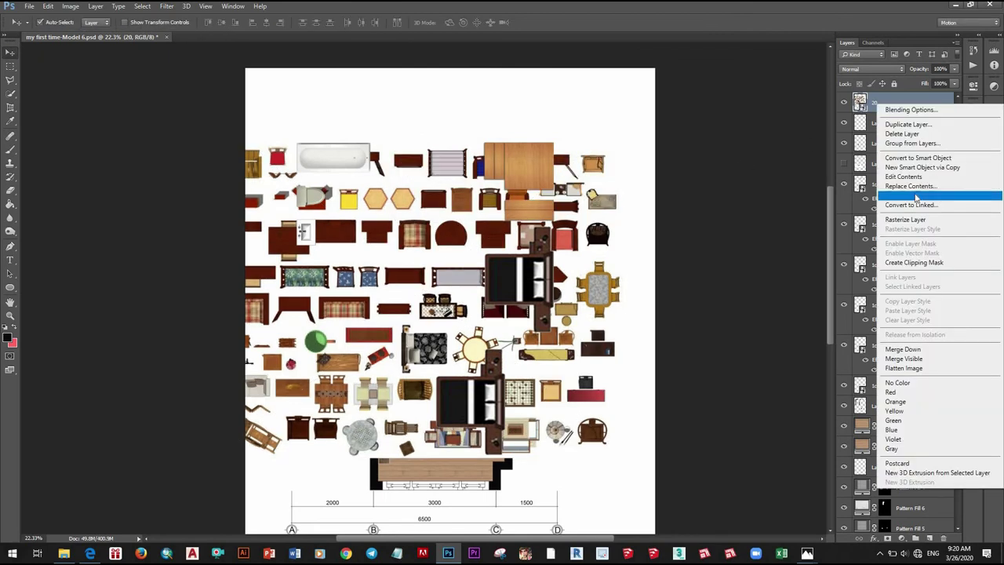
pyautogui.rightClick(874, 102)
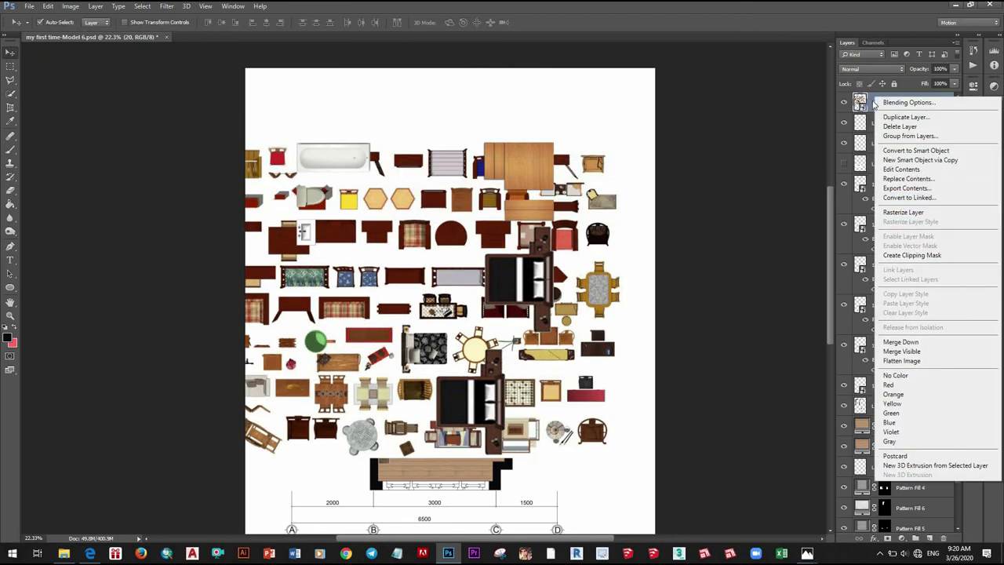
pyautogui.click(904, 212)
# - Copy the marquee-selected desk and chair onto Layer 13 and hide layer 20
pyautogui.keyDown('alt'); pyautogui.scroll(5, 600, 393); pyautogui.keyUp('alt')
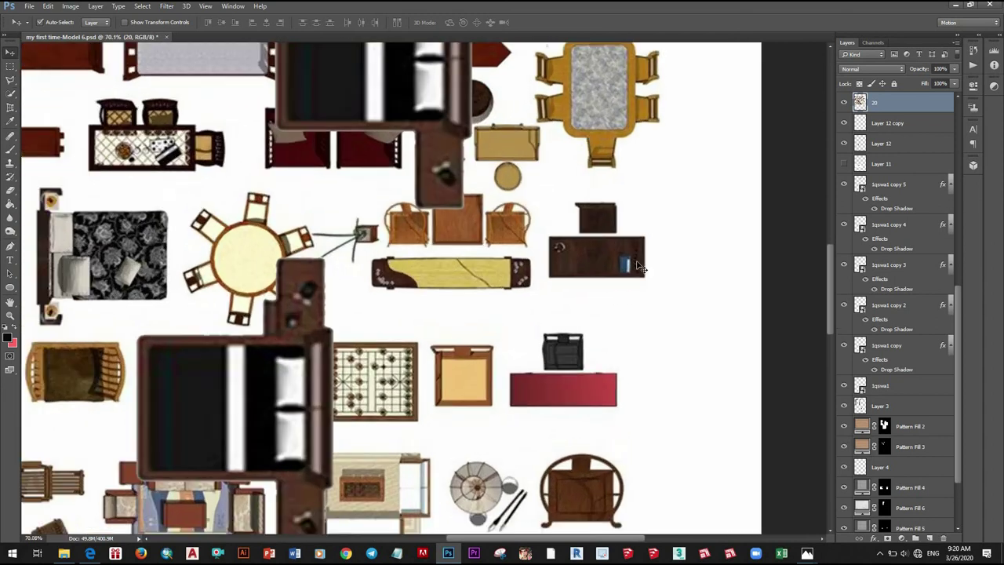
pyautogui.click(10, 66)
pyautogui.keyDown('alt'); pyautogui.scroll(2, 612, 251); pyautogui.keyUp('alt')
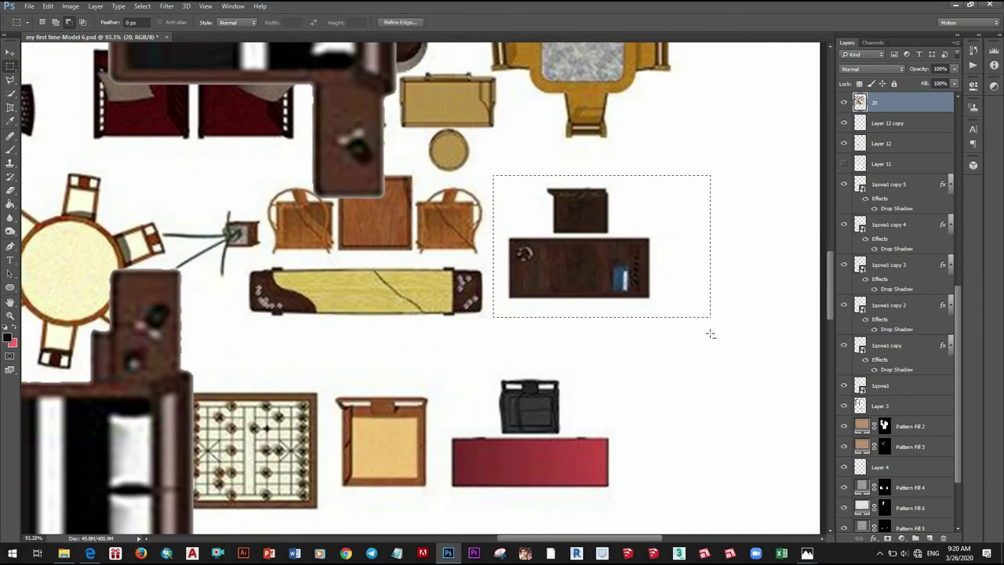
pyautogui.hotkey('ctrl', 'j')
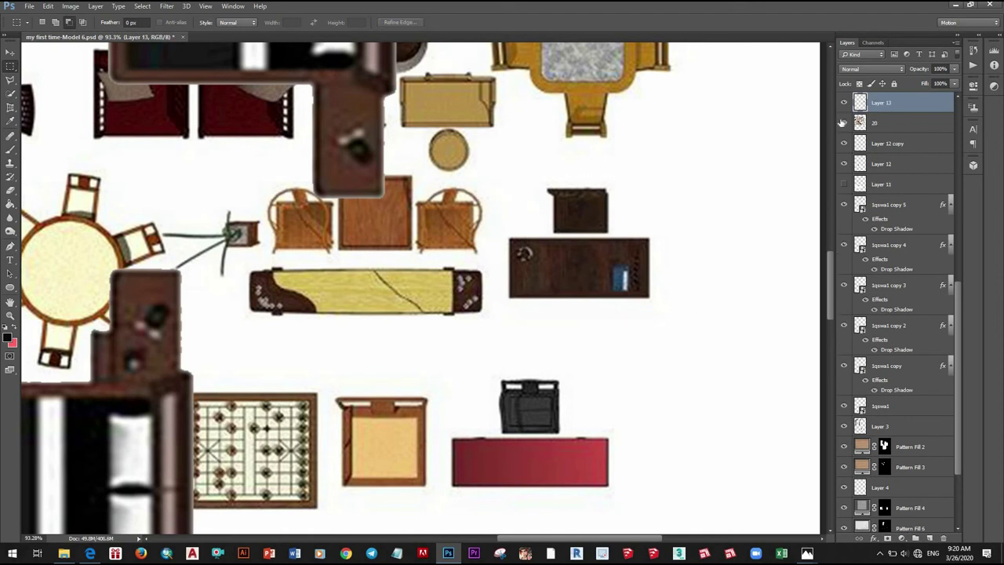
pyautogui.click(843, 123)
pyautogui.keyDown('alt'); pyautogui.scroll(-5, 525, 342); pyautogui.keyUp('alt')
# - Move the desk into the left room and delete its white background with the Magic Wand
pyautogui.press('v')
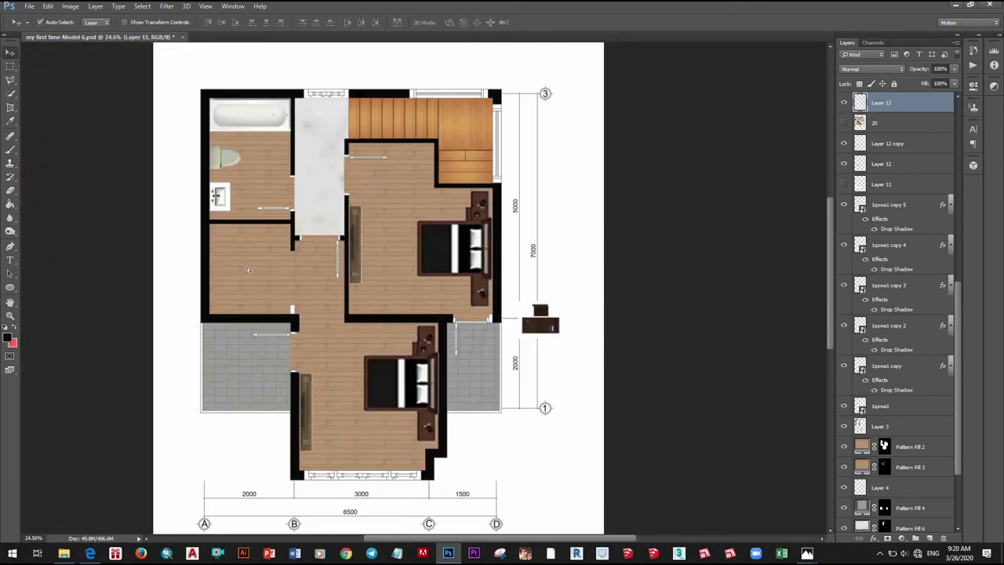
pyautogui.moveTo(514, 343); pyautogui.dragTo(235, 288)
pyautogui.keyDown('alt'); pyautogui.scroll(3, 259, 271); pyautogui.keyUp('alt')
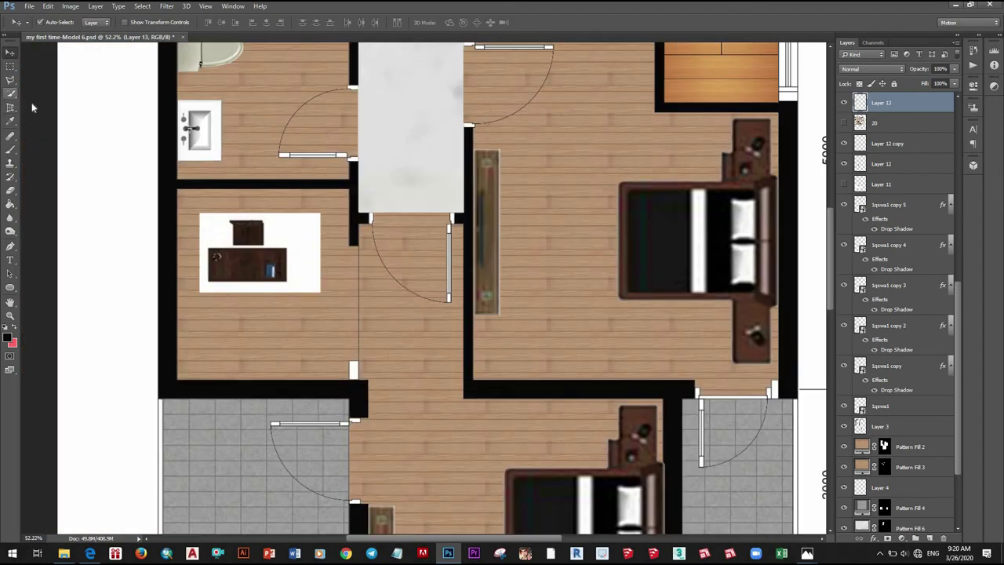
pyautogui.click(32, 107)
pyautogui.click(303, 254)
pyautogui.press('Delete')
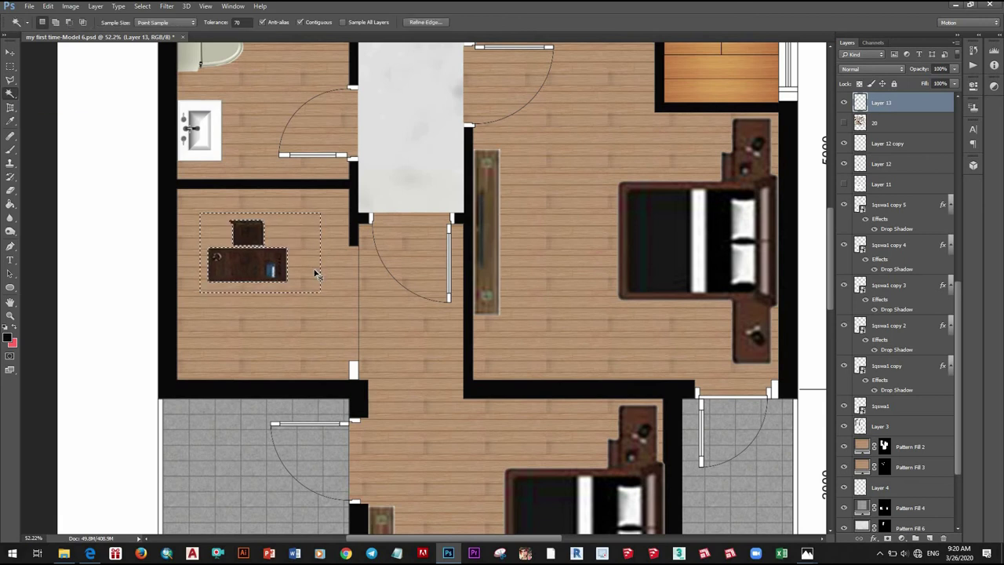
pyautogui.hotkey('ctrl', 'd')
# - Flip the desk and chair horizontally and vertically with Free Transform
pyautogui.press('v')
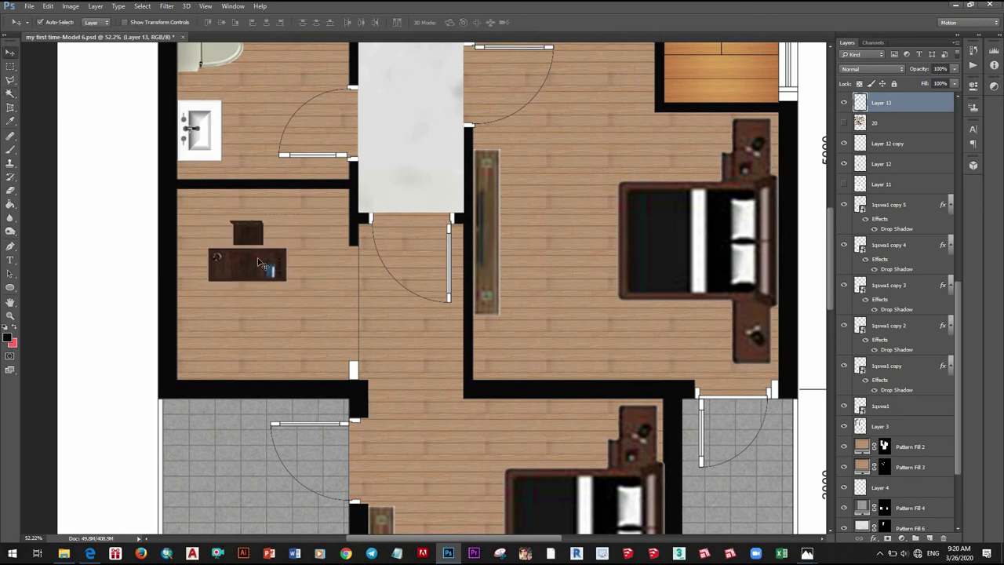
pyautogui.hotkey('ctrl', 't')
pyautogui.rightClick(259, 264)
pyautogui.click(286, 404)
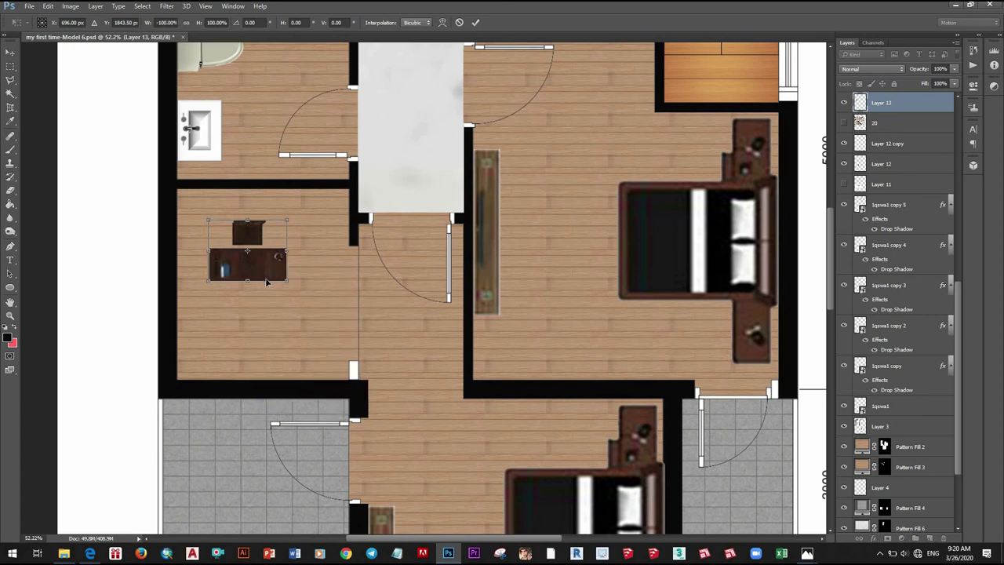
pyautogui.rightClick(263, 271)
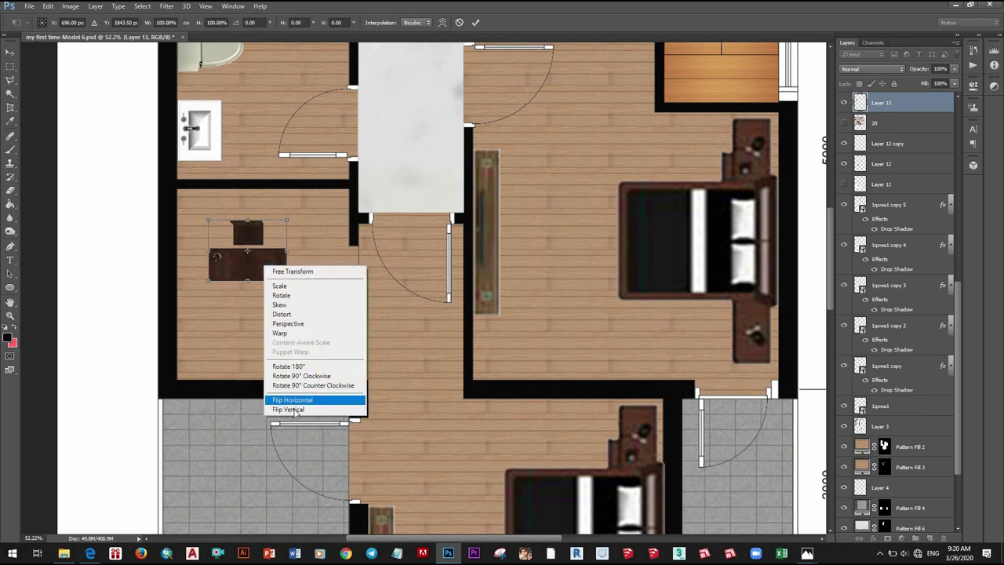
pyautogui.click(290, 411)
pyautogui.scroll(2, 273, 228)
# - Set the desk against the room's top wall, scaled to 158%, and apply the transform
pyautogui.moveTo(273, 228); pyautogui.dragTo(293, 166)
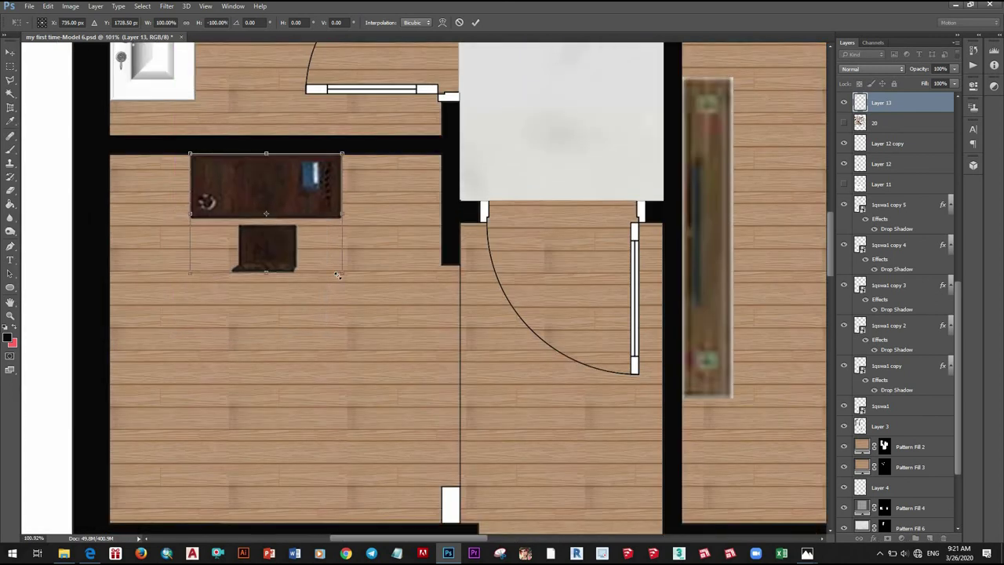
pyautogui.moveTo(424, 330); pyautogui.dragTo(444, 318)
pyautogui.scroll(-3, 270, 388)
pyautogui.scroll(-2, 270, 387)
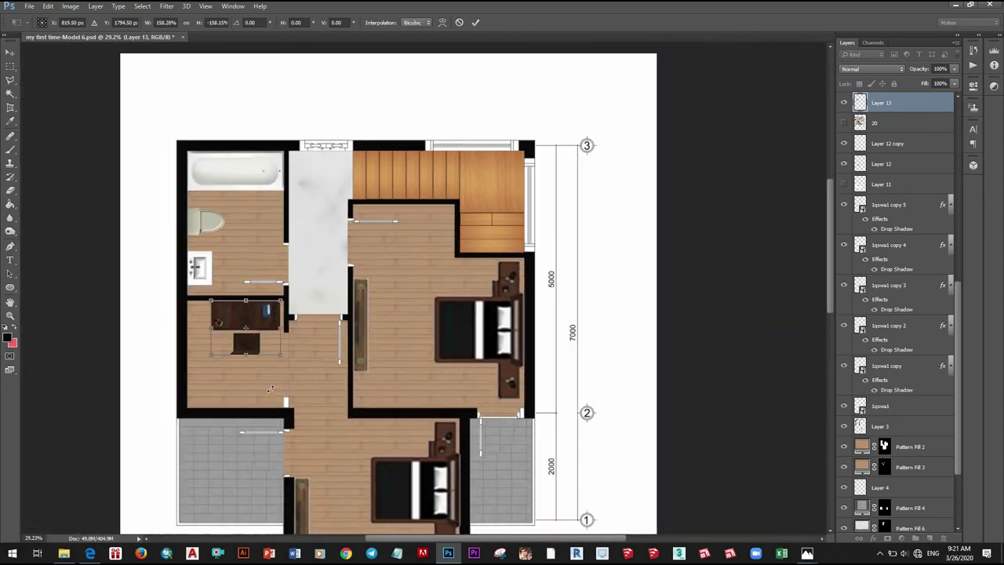
pyautogui.scroll(2, 277, 335)
pyautogui.moveTo(248, 344); pyautogui.dragTo(255, 345)
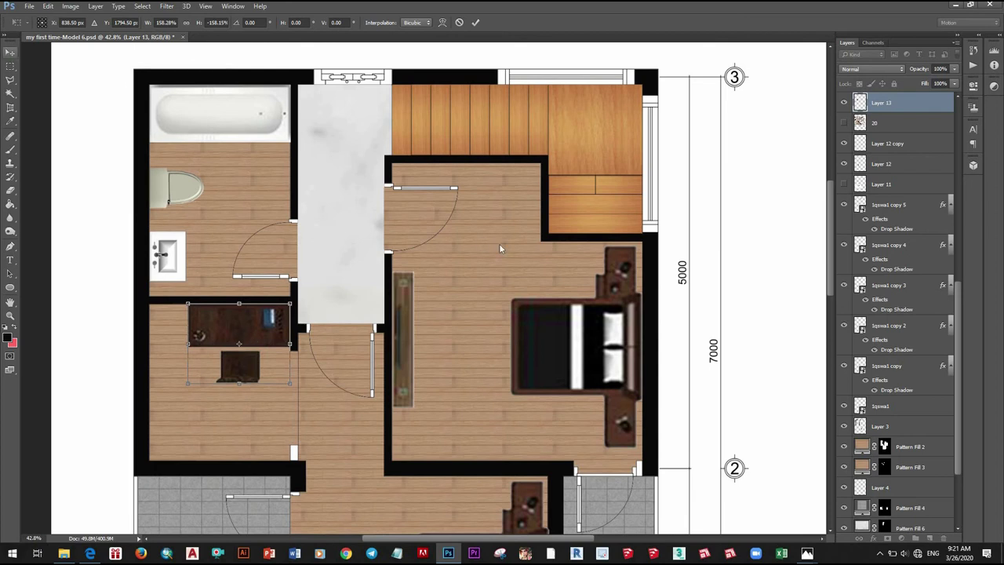
pyautogui.press('v')
pyautogui.press('Return')
pyautogui.scroll(-2, 338, 353)
pyautogui.scroll(-1, 337, 353)
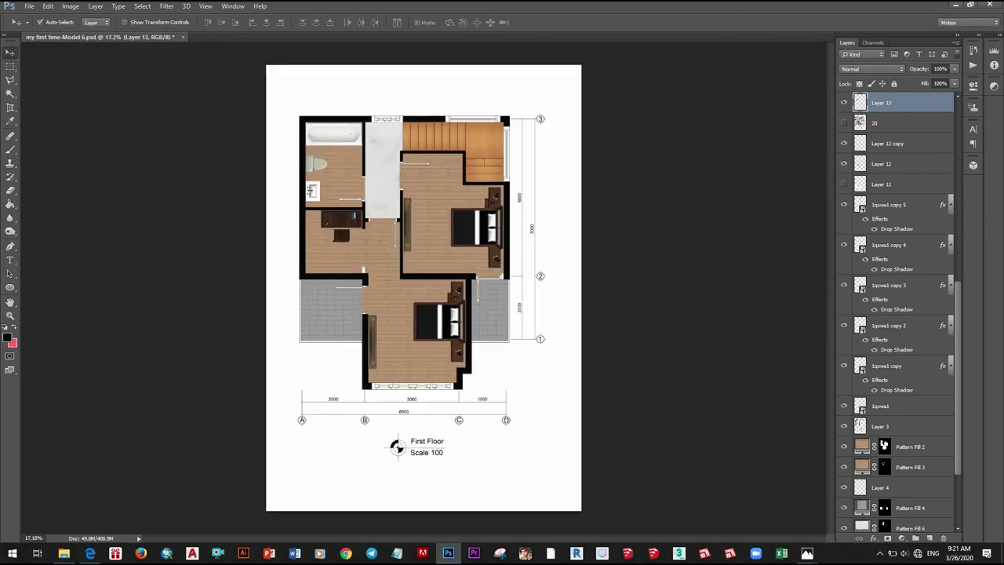
# - Show layer 20 again and copy the marquee-selected red rug onto new Layer 14
pyautogui.click(64, 554)
pyautogui.click(844, 122)
pyautogui.moveTo(372, 264); pyautogui.dragTo(372, 353)
pyautogui.scroll(3, 384, 404)
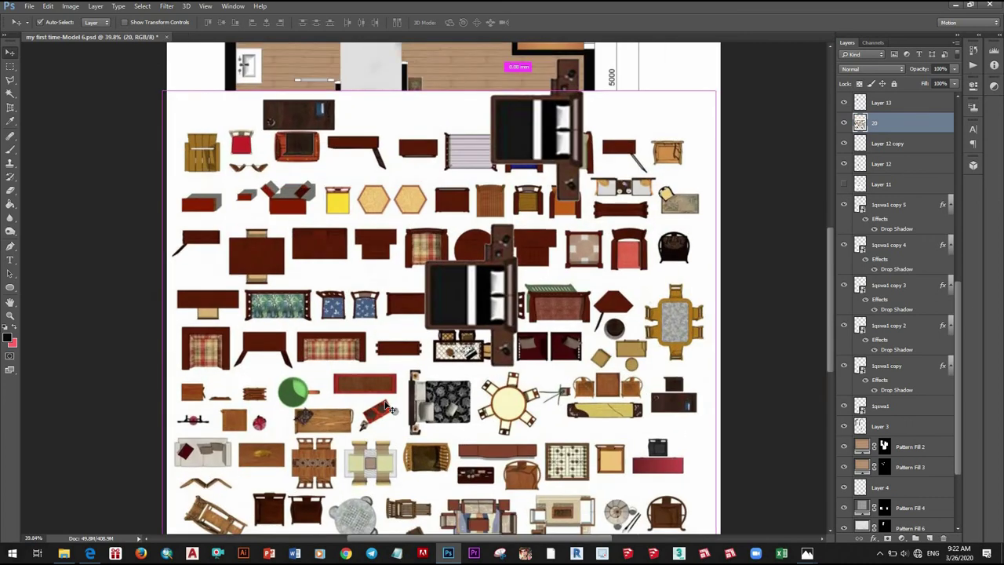
pyautogui.scroll(3, 384, 404)
pyautogui.press('m')
pyautogui.scroll(2, 333, 362)
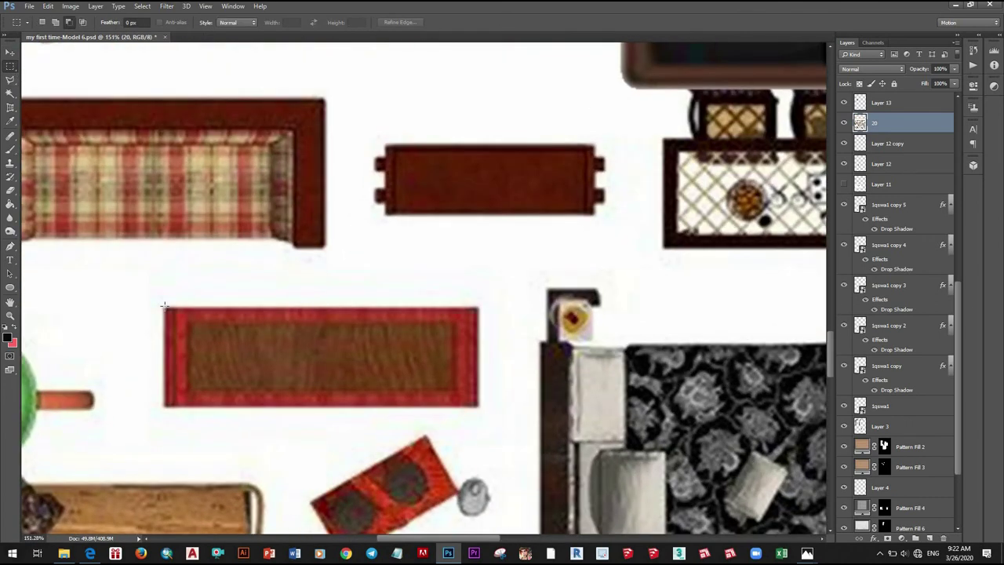
pyautogui.moveTo(164, 306); pyautogui.dragTo(479, 407)
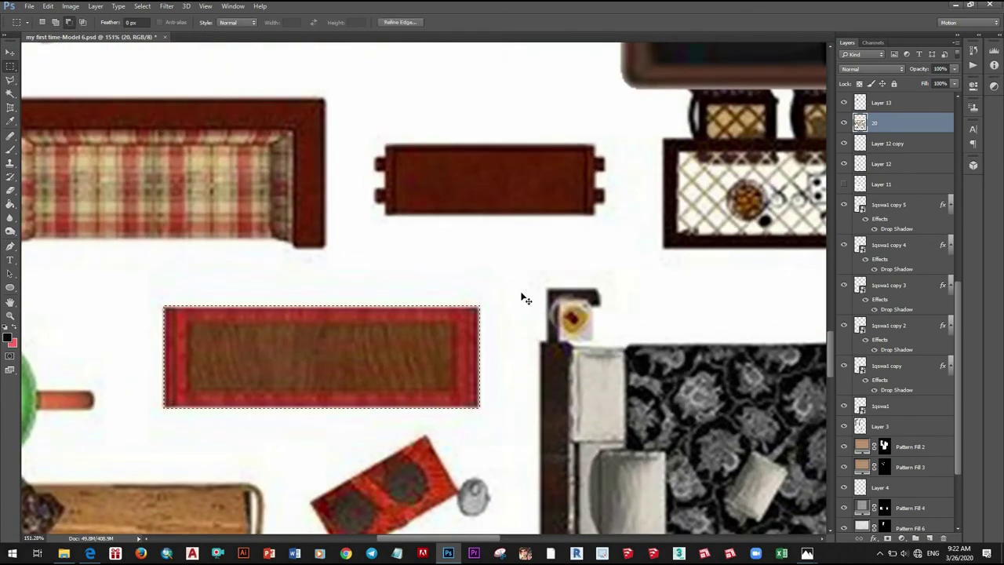
pyautogui.hotkey('ctrl', 'j')
pyautogui.scroll(-3, 413, 406)
pyautogui.scroll(-2, 413, 406)
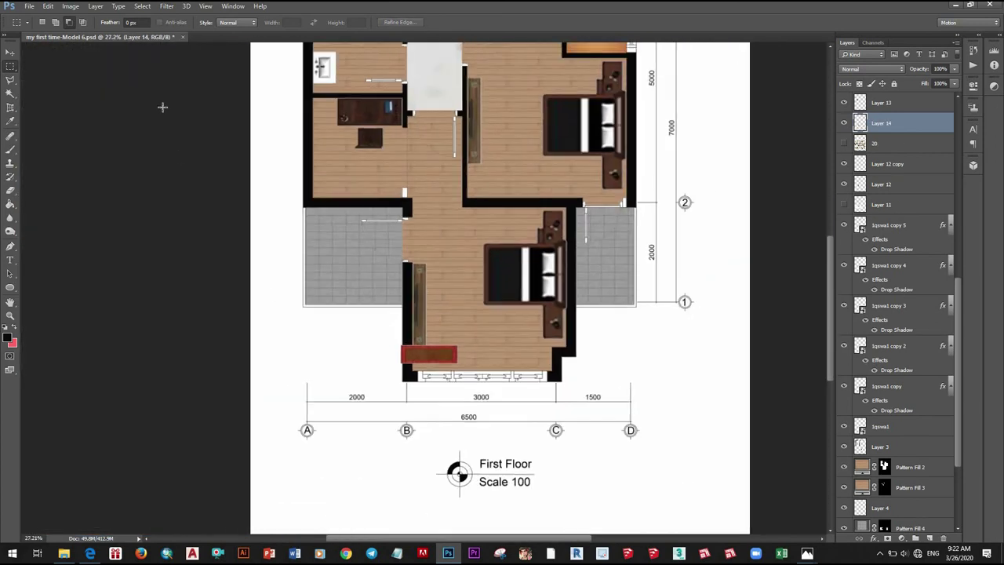
# - Move the red rug into the upper-left room's top-left corner, against the left wall
pyautogui.press('v')
pyautogui.moveTo(430, 355); pyautogui.dragTo(322, 91)
pyautogui.hotkey('ctrl', 't')
pyautogui.scroll(1, 322, 157)
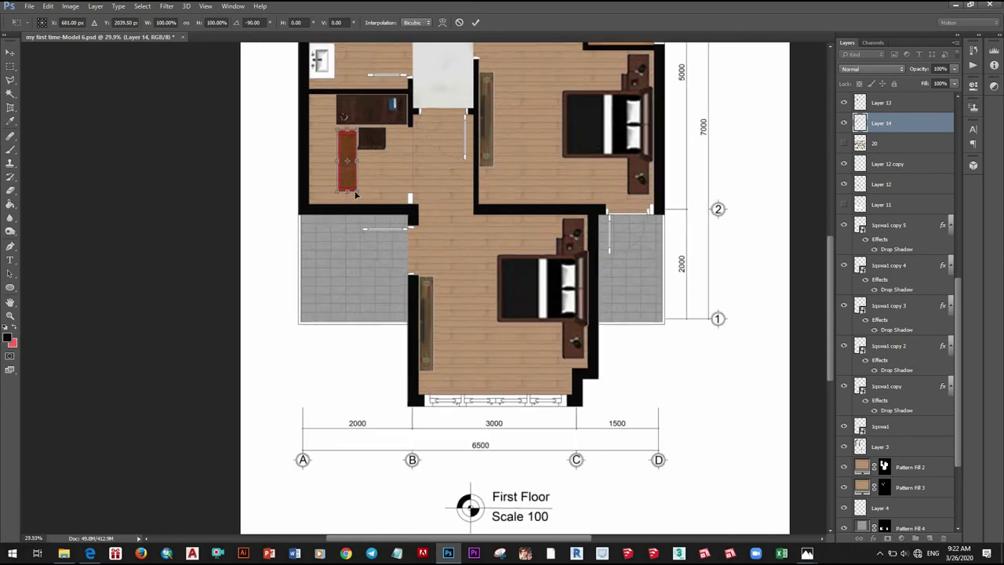
pyautogui.scroll(2, 321, 156)
pyautogui.moveTo(348, 206); pyautogui.dragTo(306, 149)
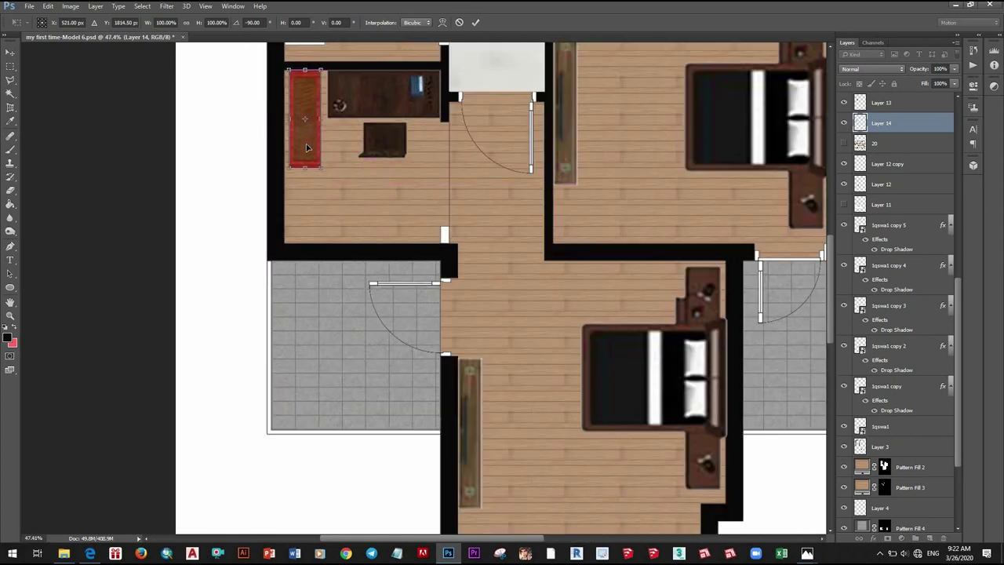
pyautogui.hotkey('shift', 'Left')
pyautogui.press('Down')
pyautogui.press('Down')
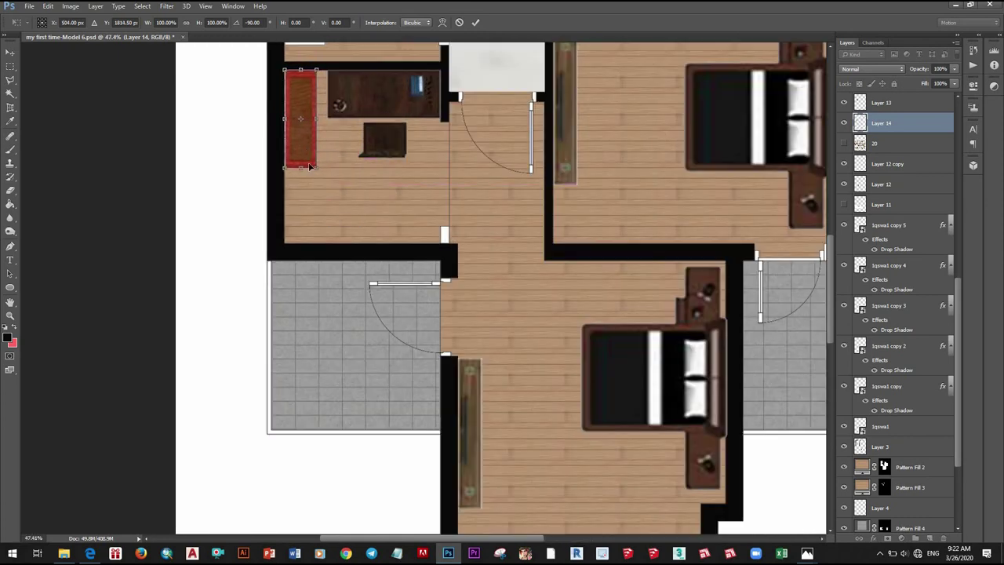
# - Enlarge the rug to about 177% along the left wall and commit it
pyautogui.moveTo(316, 167); pyautogui.dragTo(339, 242)
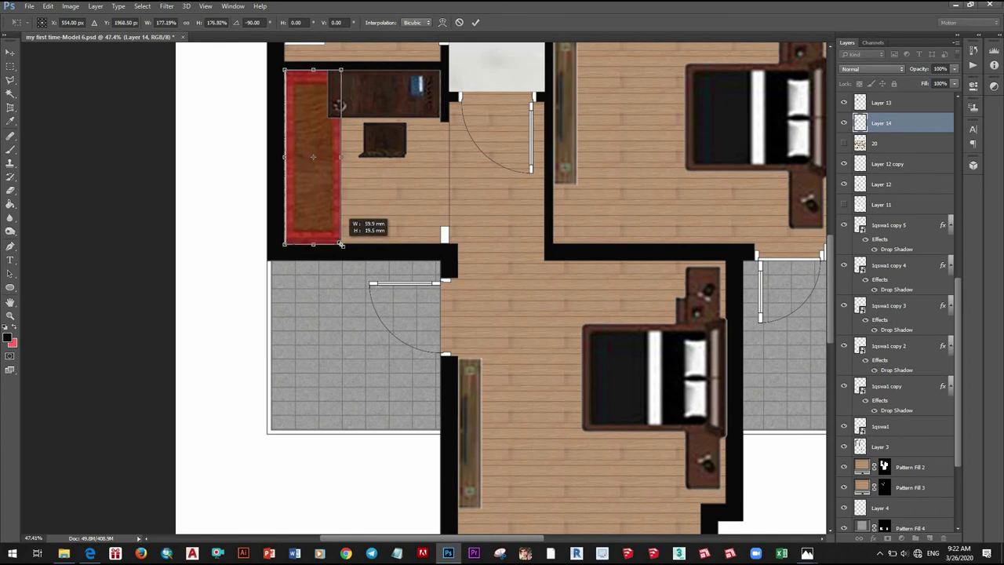
pyautogui.click(10, 52)
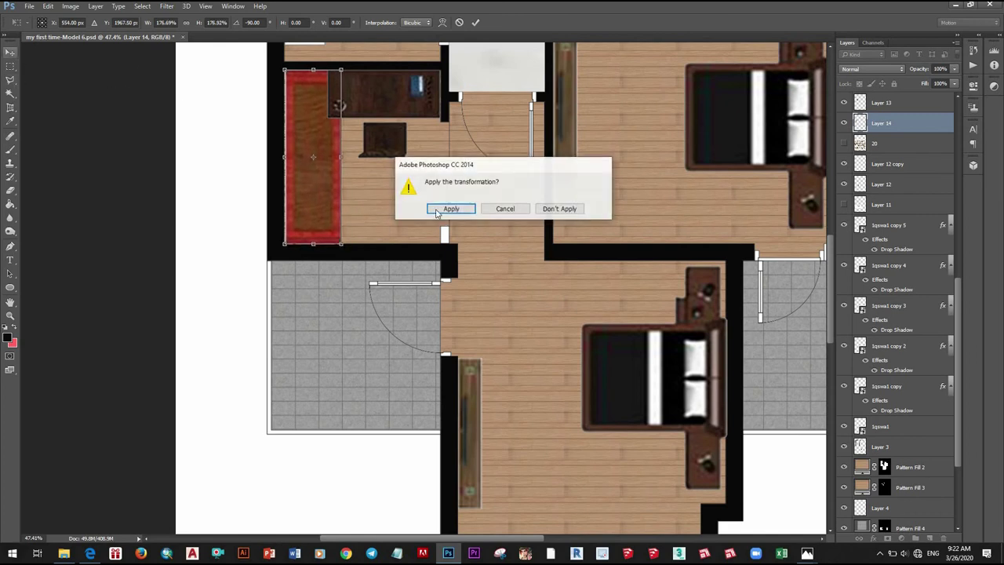
pyautogui.click(456, 206)
pyautogui.scroll(2, 361, 125)
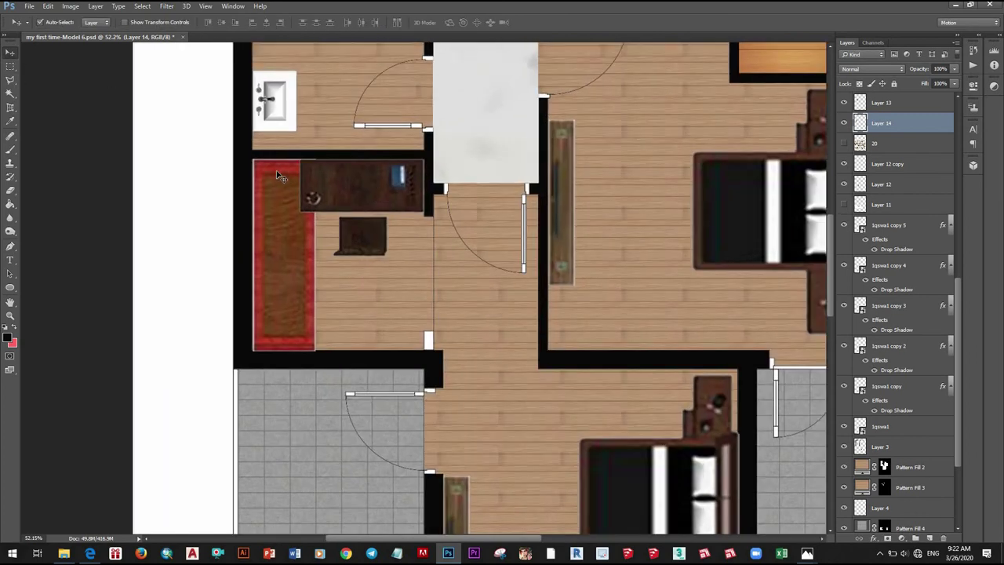
pyautogui.hotkey('ctrl', 't')
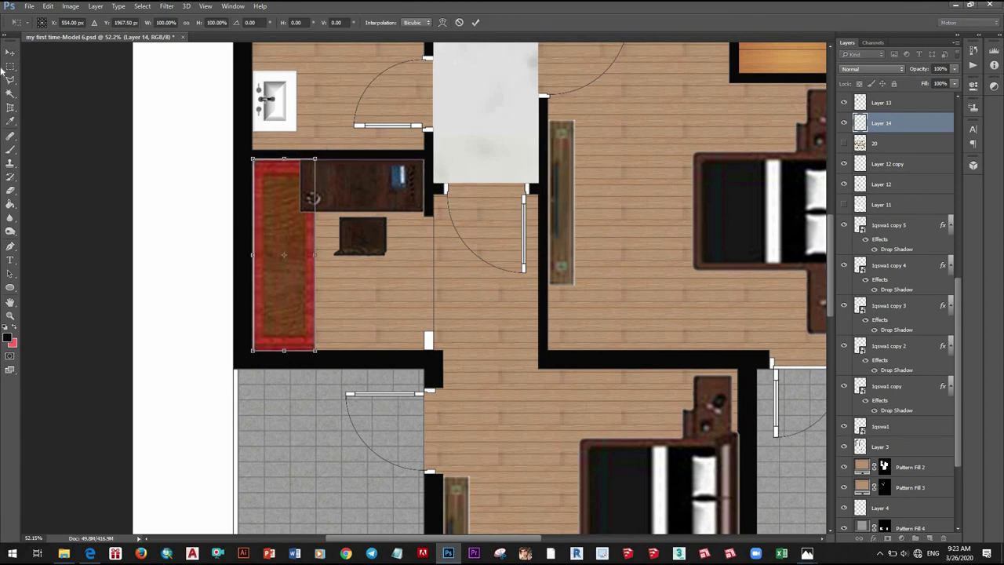
pyautogui.press('Return')
# - Shrink the Layer 13 desk to about 88% size
pyautogui.hotkey('alt', ']')
pyautogui.hotkey('ctrl', 't')
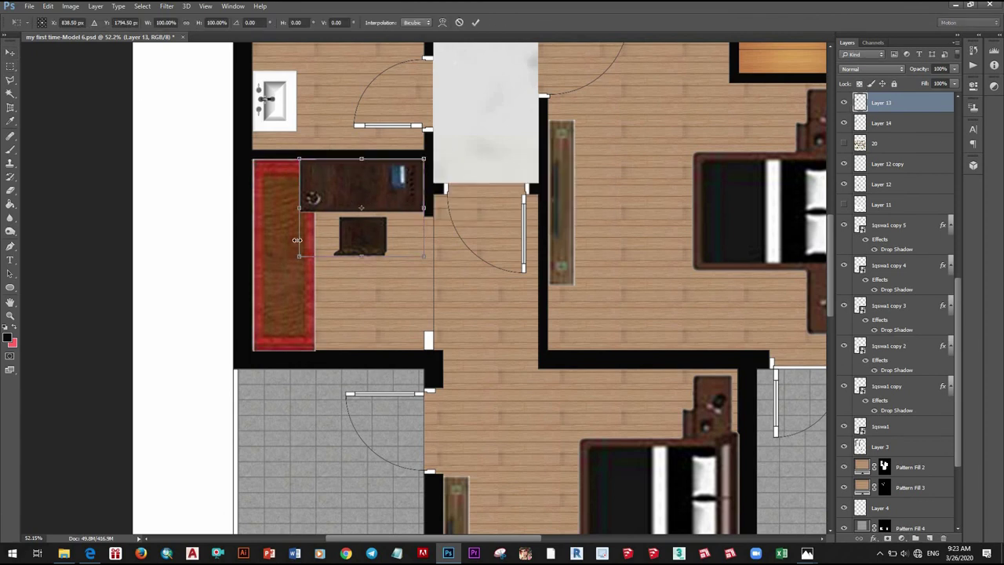
pyautogui.moveTo(311, 253); pyautogui.dragTo(326, 242)
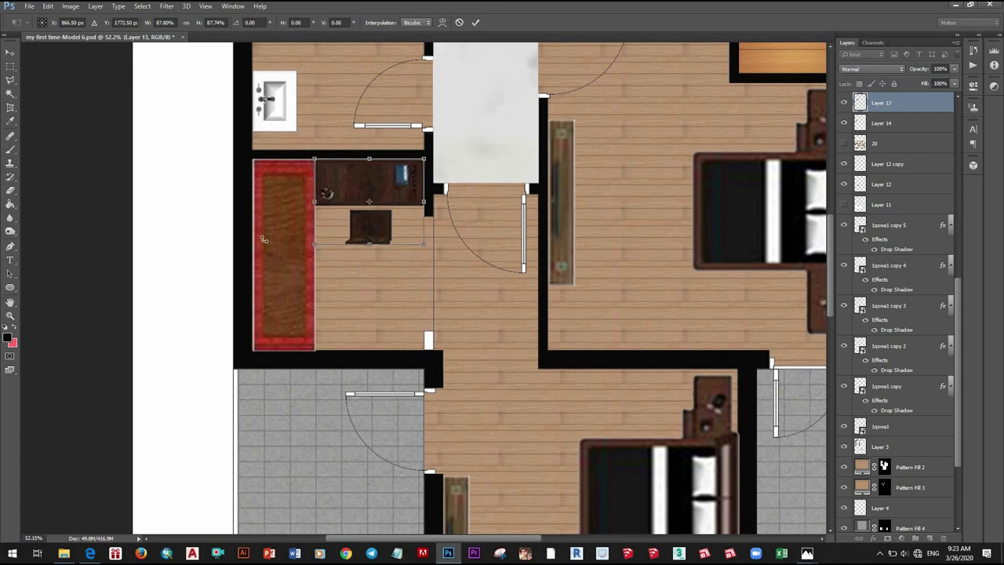
# - Apply the desk resize and narrow the red rug to about 89% width
pyautogui.click(11, 52)
pyautogui.click(461, 217)
pyautogui.hotkey('alt', '[')
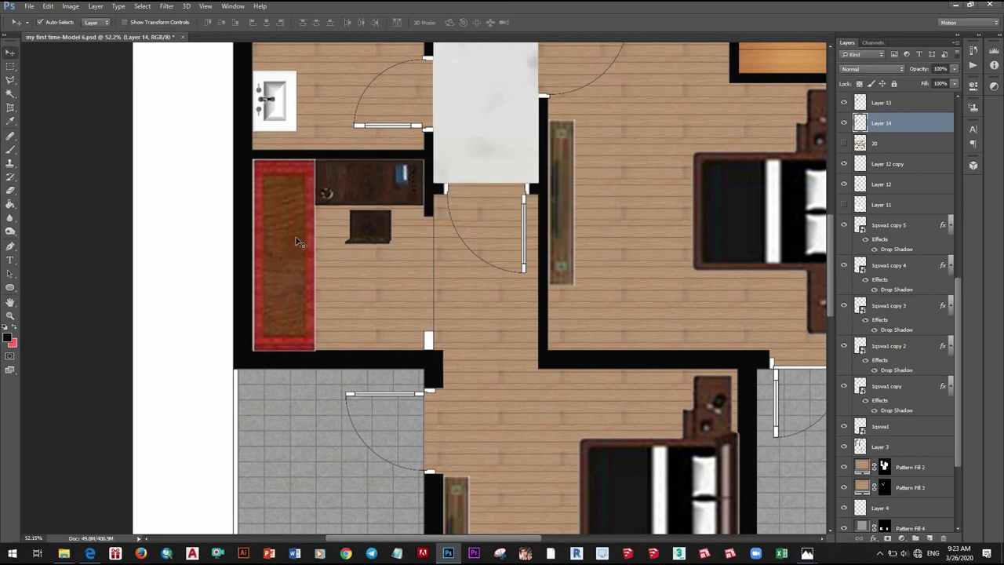
pyautogui.hotkey('ctrl', 't')
pyautogui.scroll(2, 314, 280)
pyautogui.moveTo(315, 260); pyautogui.dragTo(308, 259)
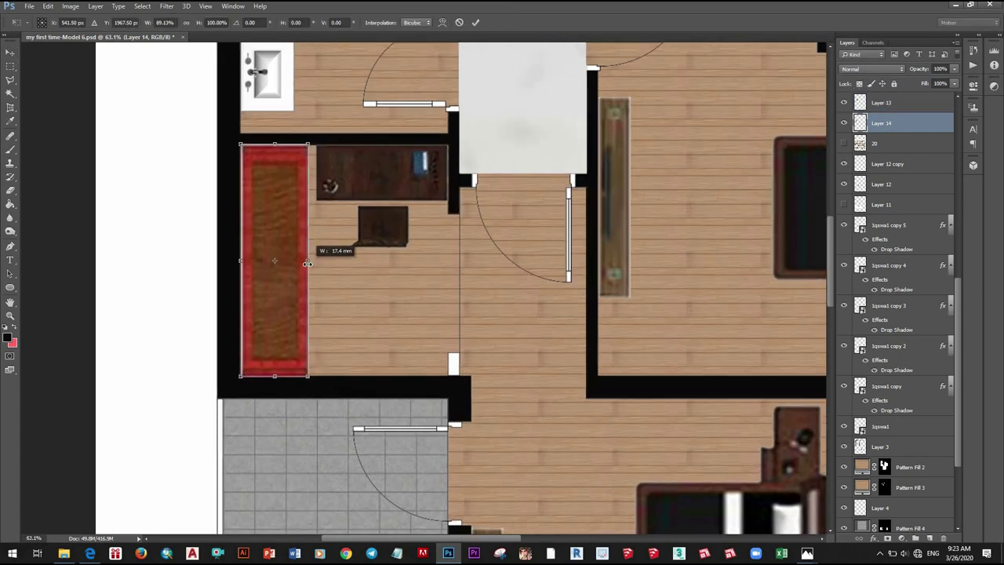
pyautogui.click(10, 52)
pyautogui.click(452, 211)
# - Enlarge the desk to about 105% to meet the rug, then fit the plan on screen
pyautogui.hotkey('alt', ']')
pyautogui.hotkey('ctrl', 't')
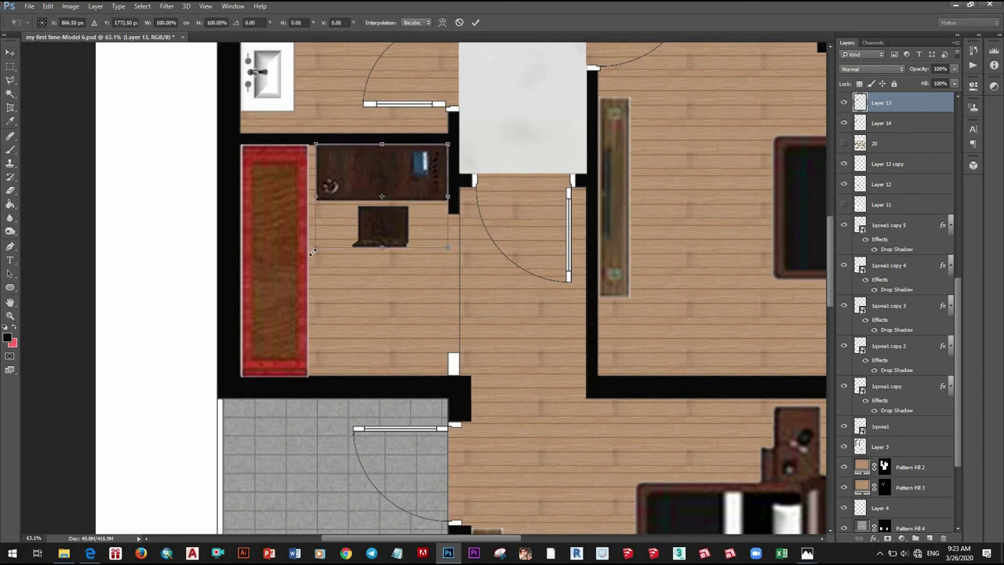
pyautogui.moveTo(313, 249); pyautogui.dragTo(307, 258)
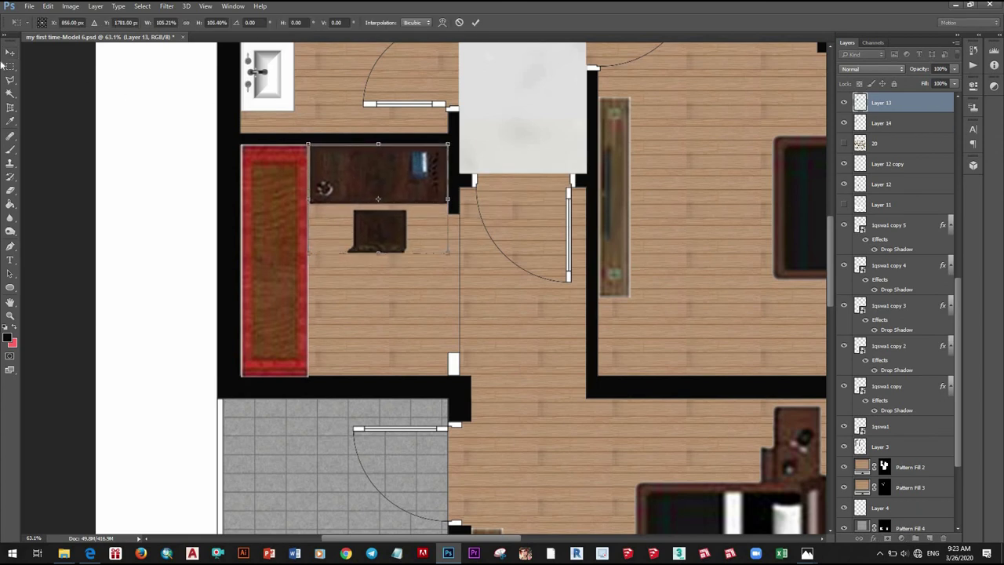
pyautogui.click(10, 52)
pyautogui.click(431, 208)
pyautogui.hotkey('ctrl', '0')
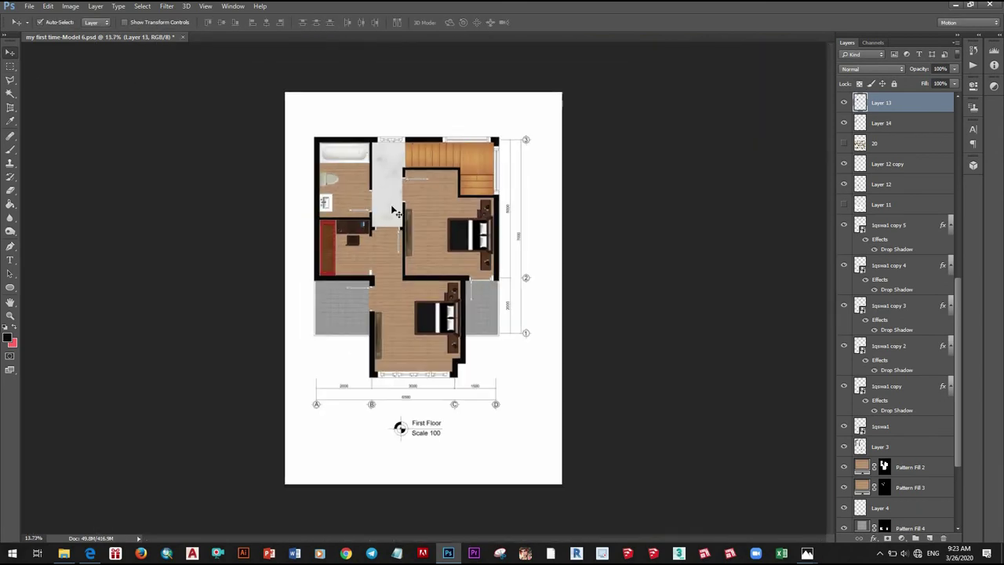
pyautogui.scroll(2, 345, 299)
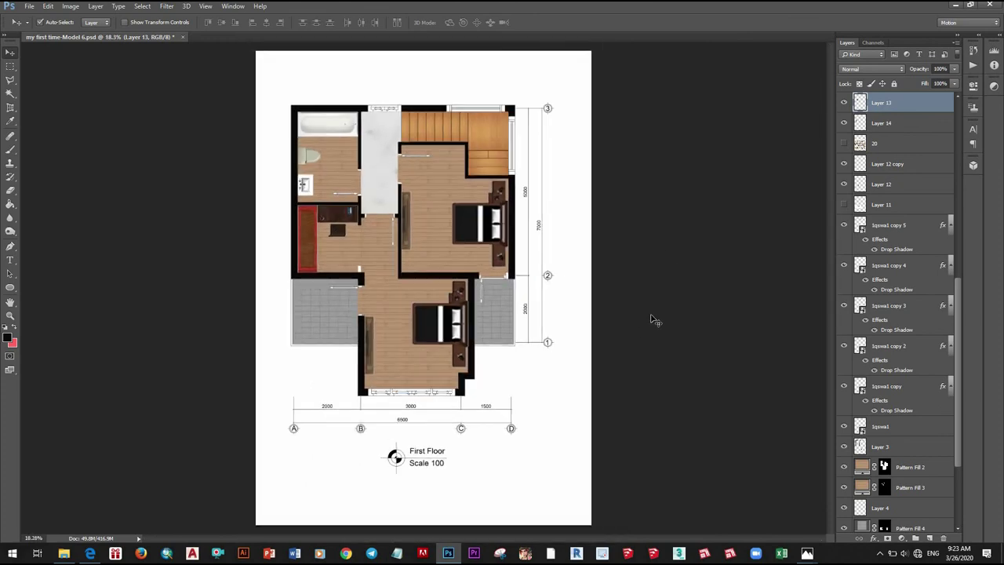
pyautogui.scroll(2, 333, 128)
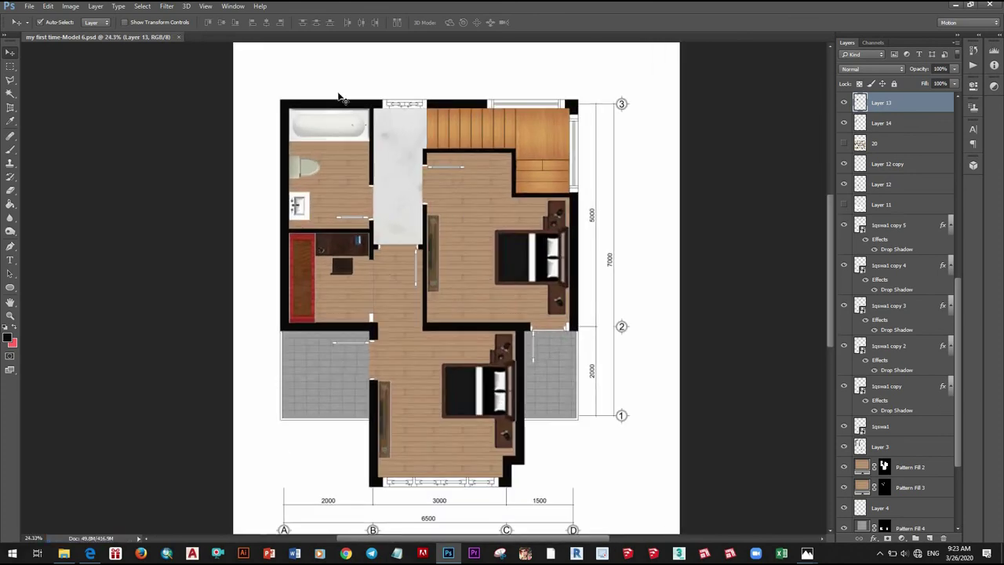
pyautogui.scroll(2, 340, 96)
# - Give the bathtub's Layer 10 a 75% Multiply drop shadow at 90° and 95% layer opacity
pyautogui.click(359, 157)
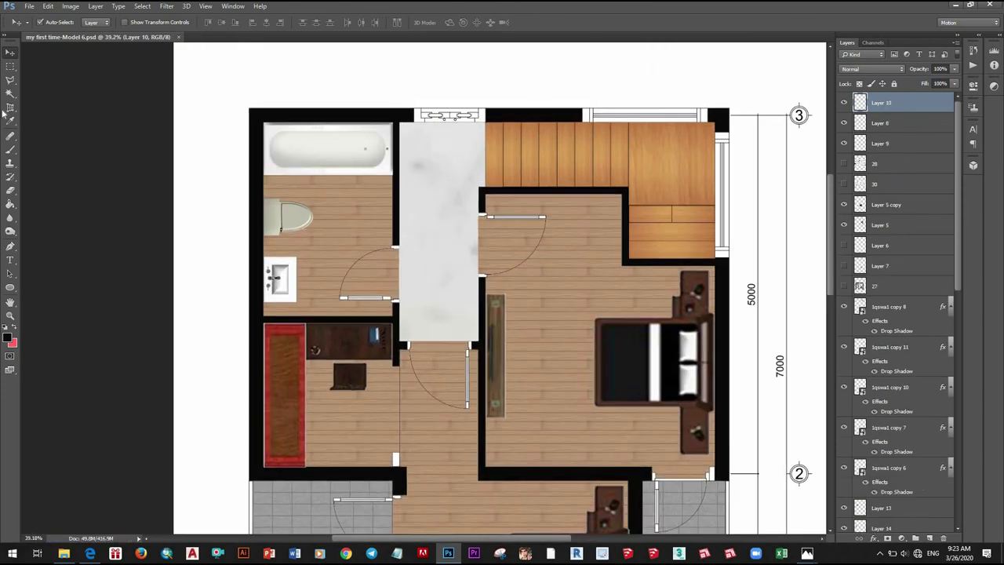
pyautogui.click(873, 538)
pyautogui.click(901, 539)
pyautogui.click(902, 539)
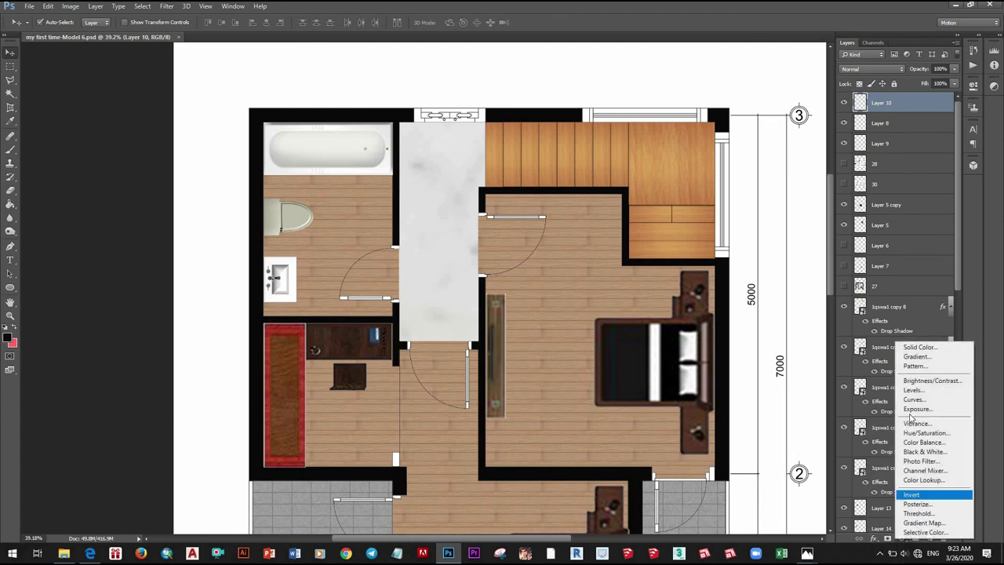
pyautogui.click(915, 366)
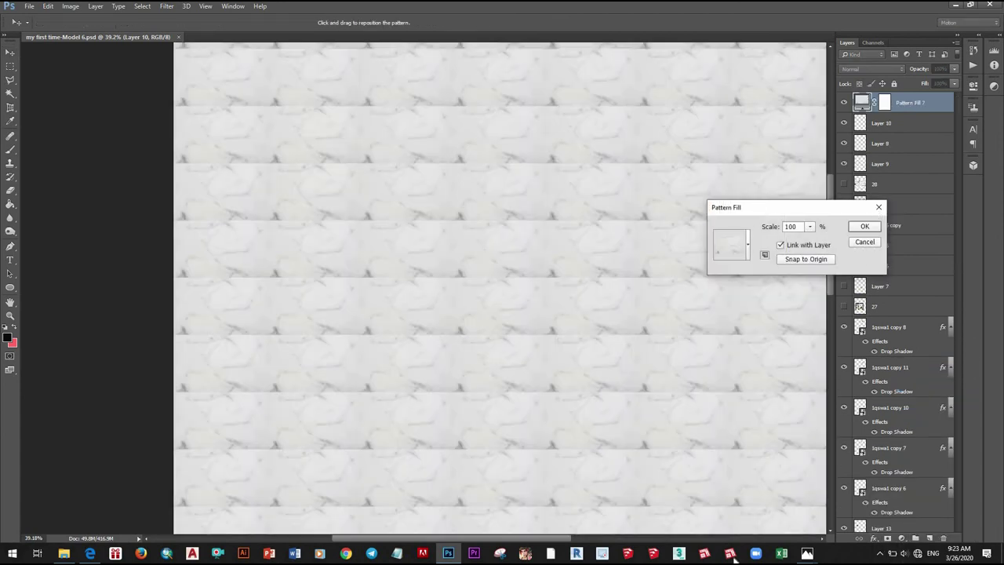
pyautogui.press('Escape')
pyautogui.click(873, 539)
pyautogui.click(463, 269)
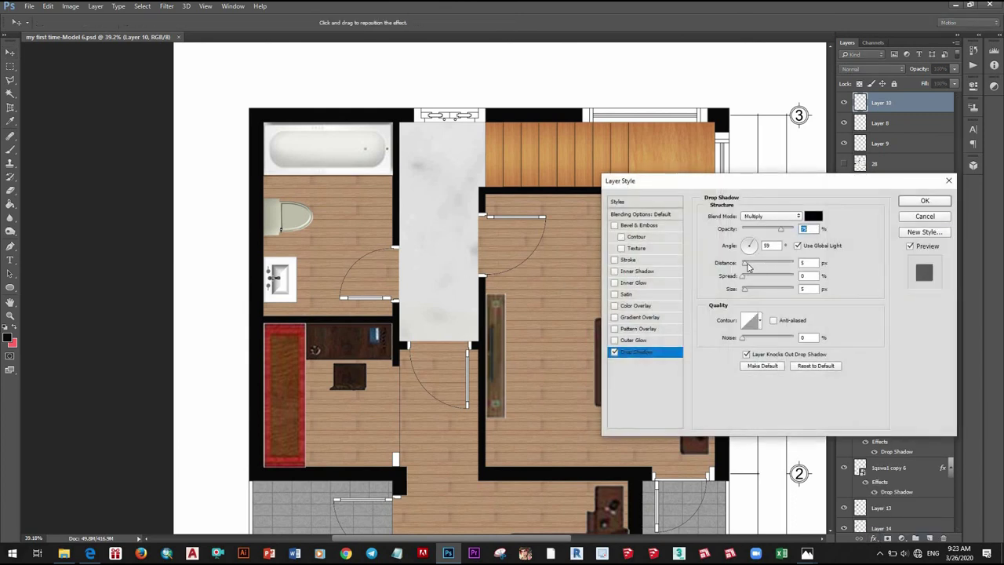
pyautogui.moveTo(750, 268); pyautogui.dragTo(755, 245)
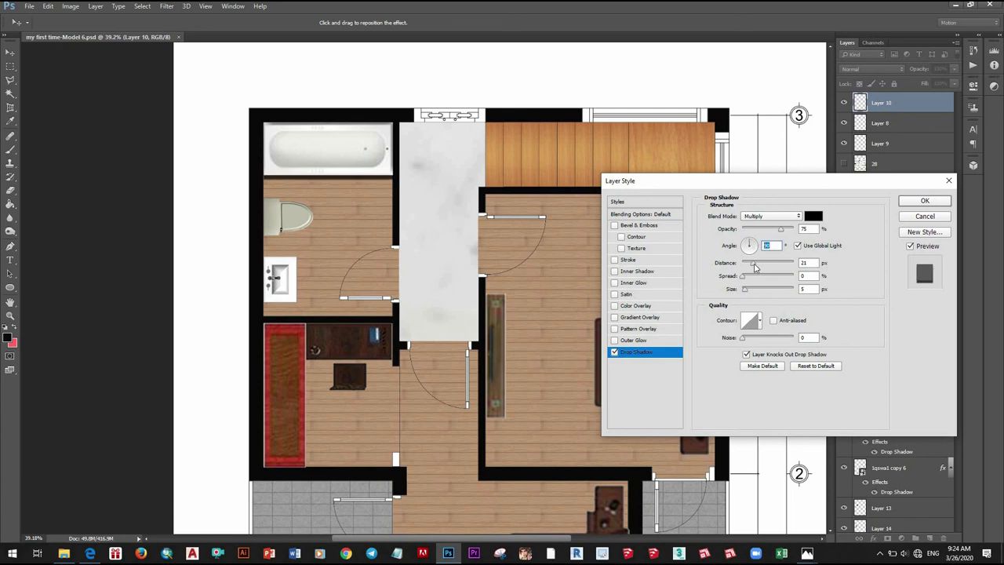
pyautogui.moveTo(756, 267); pyautogui.dragTo(751, 266)
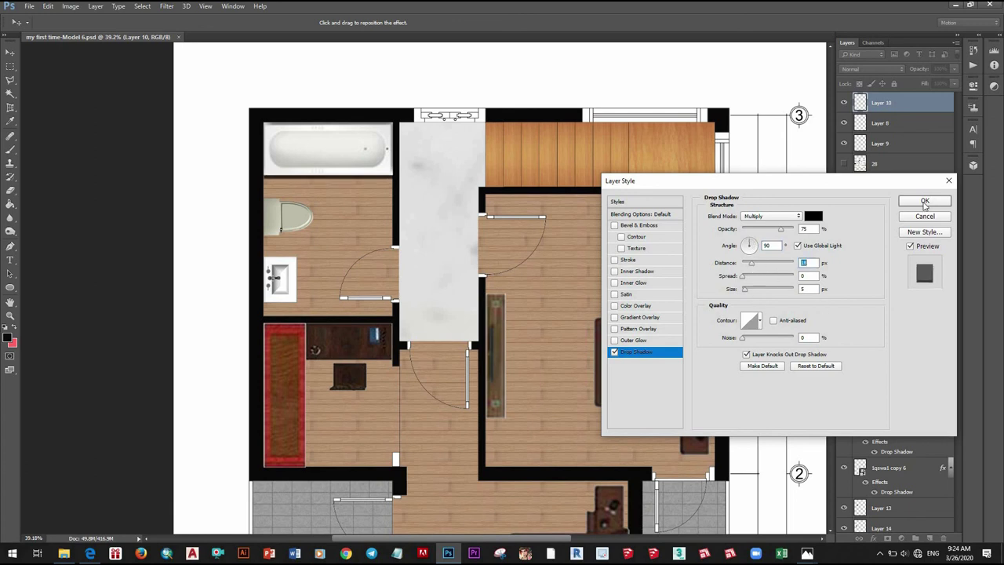
pyautogui.click(925, 202)
pyautogui.moveTo(954, 69)
pyautogui.mouseDown()
pyautogui.moveTo(944, 85)
pyautogui.moveTo(956, 83)
pyautogui.mouseUp()
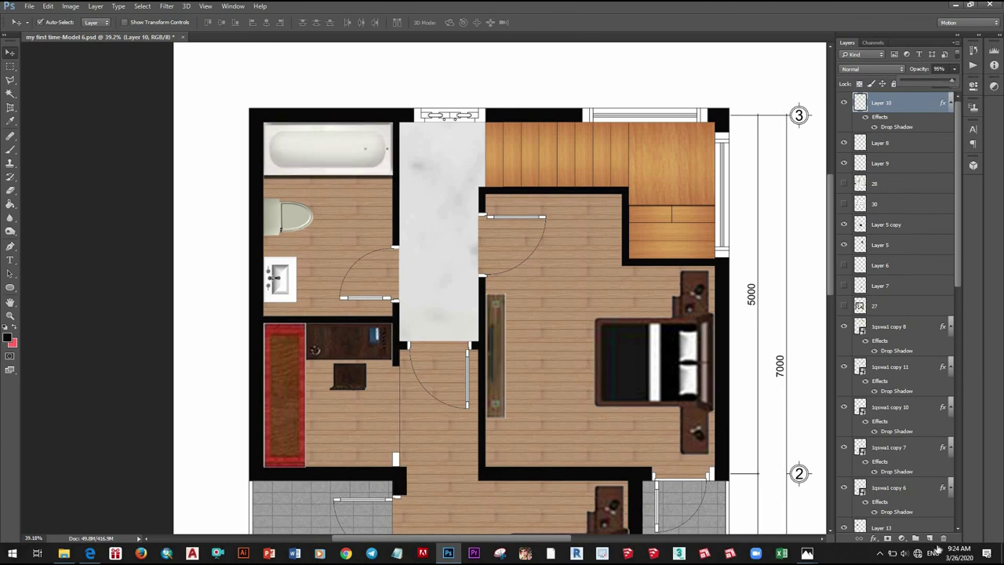
# - Adjust the darkness of the bathtub's existing drop shadow
pyautogui.click(887, 539)
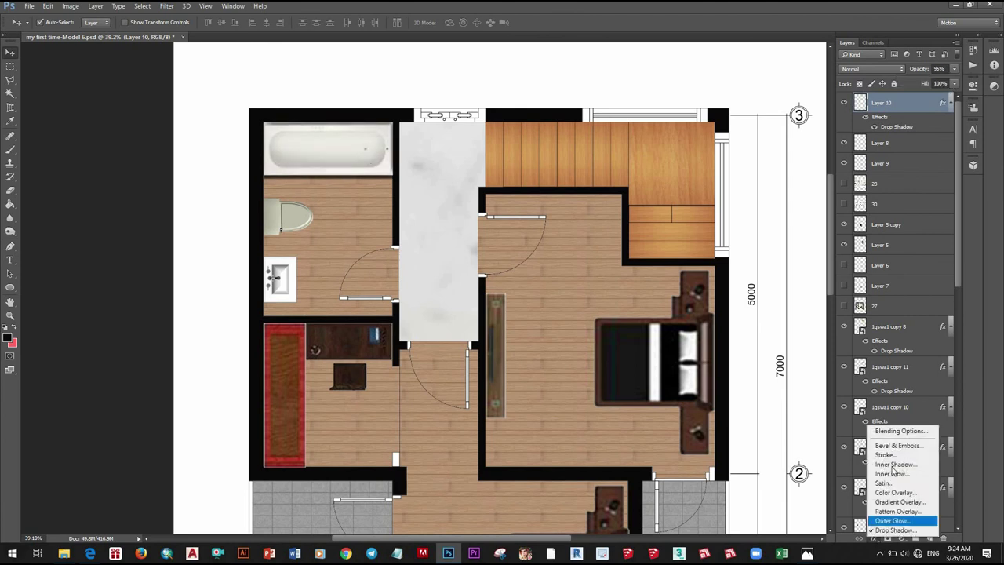
pyautogui.click(657, 149)
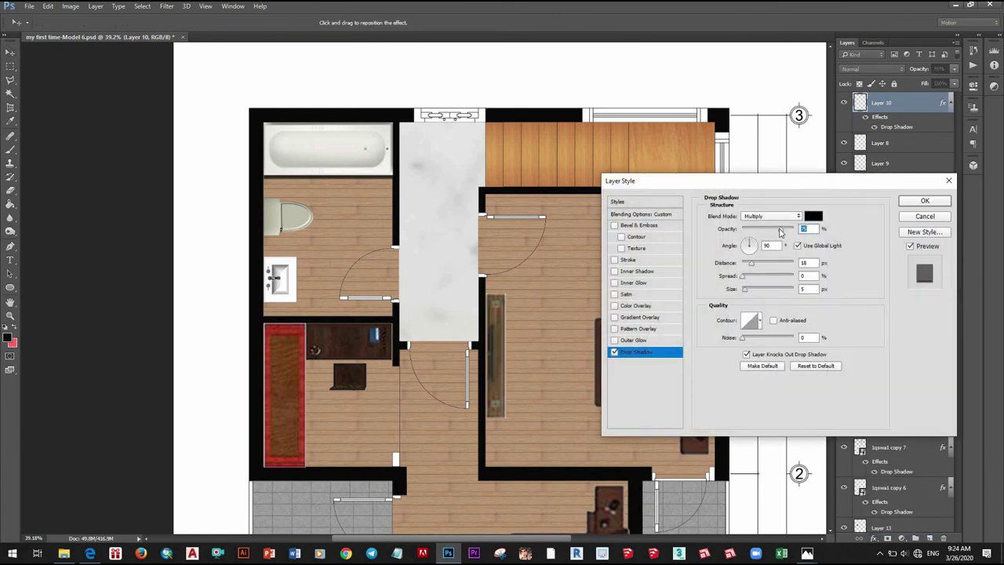
pyautogui.moveTo(781, 232); pyautogui.dragTo(770, 228)
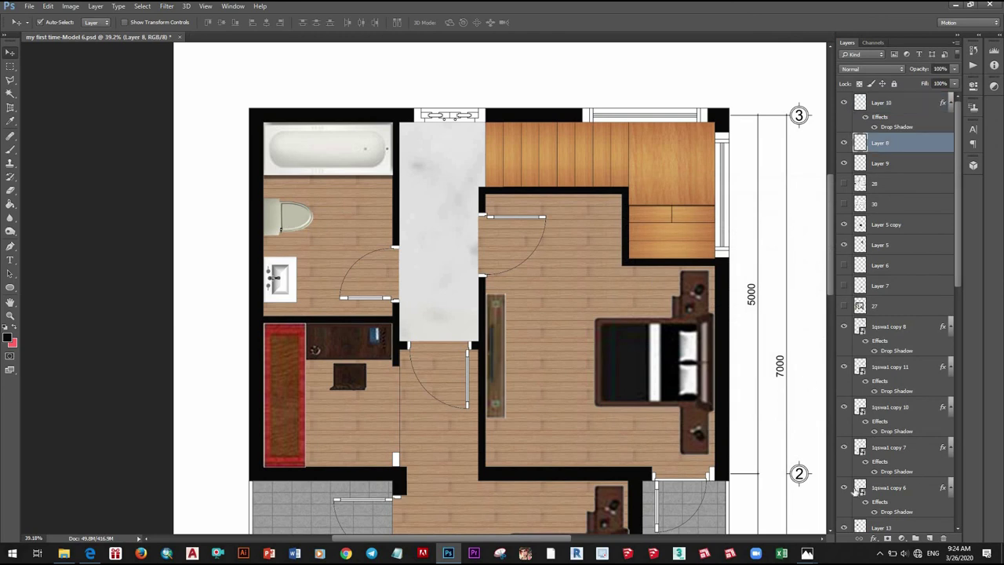
# - Add drop shadows to Layers 8 and 9
pyautogui.click(873, 539)
pyautogui.click(898, 531)
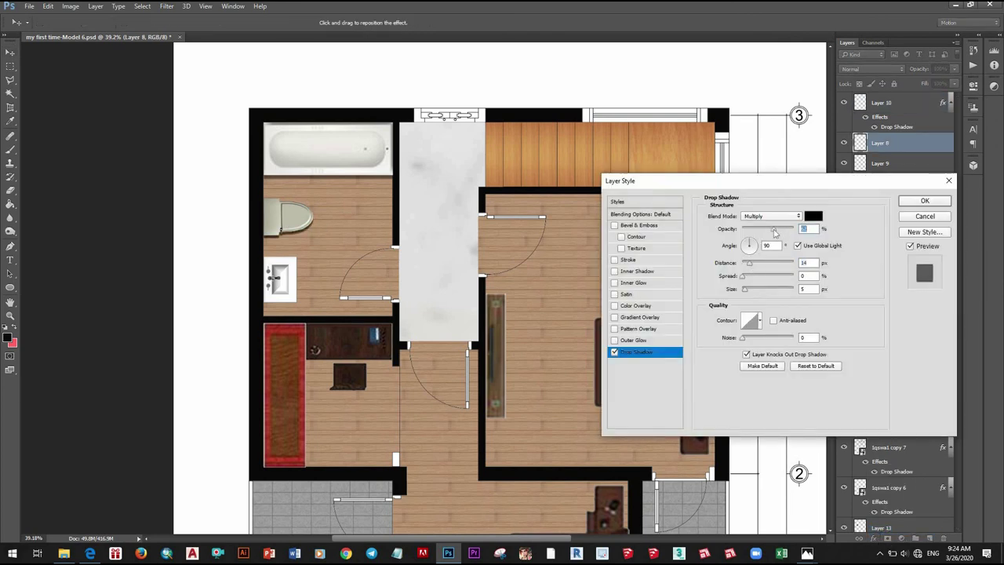
pyautogui.click(910, 200)
pyautogui.click(883, 183)
pyautogui.click(873, 539)
pyautogui.click(899, 531)
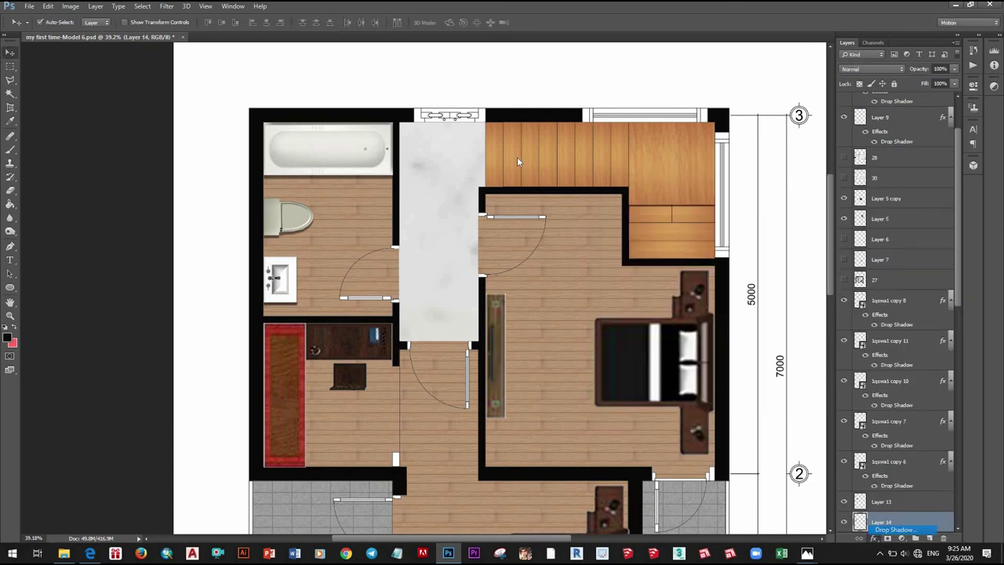
pyautogui.click(894, 529)
pyautogui.click(925, 200)
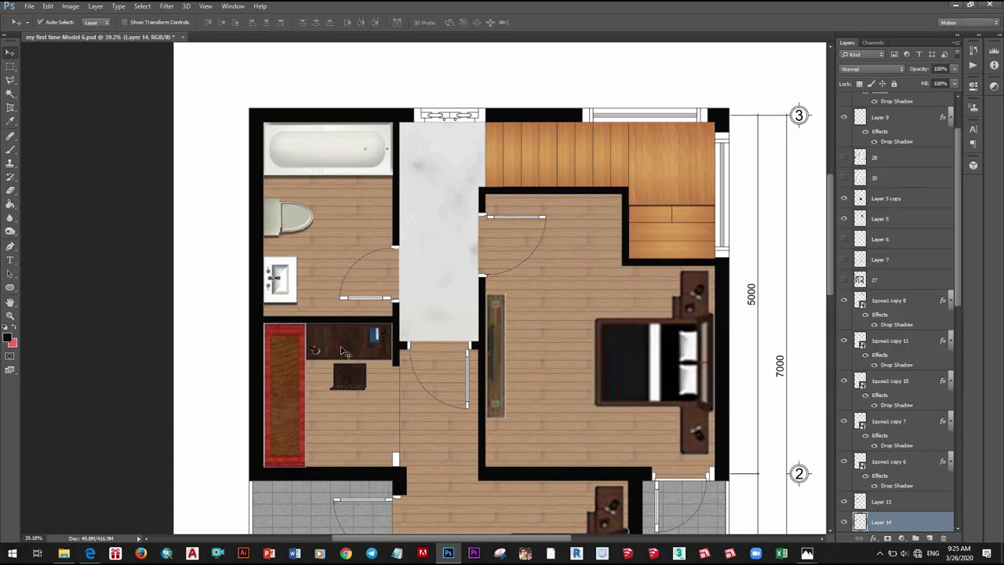
# - Add drop shadows to the desk Layer 13 and rug Layer 14
pyautogui.click(882, 501)
pyautogui.click(874, 539)
pyautogui.click(895, 529)
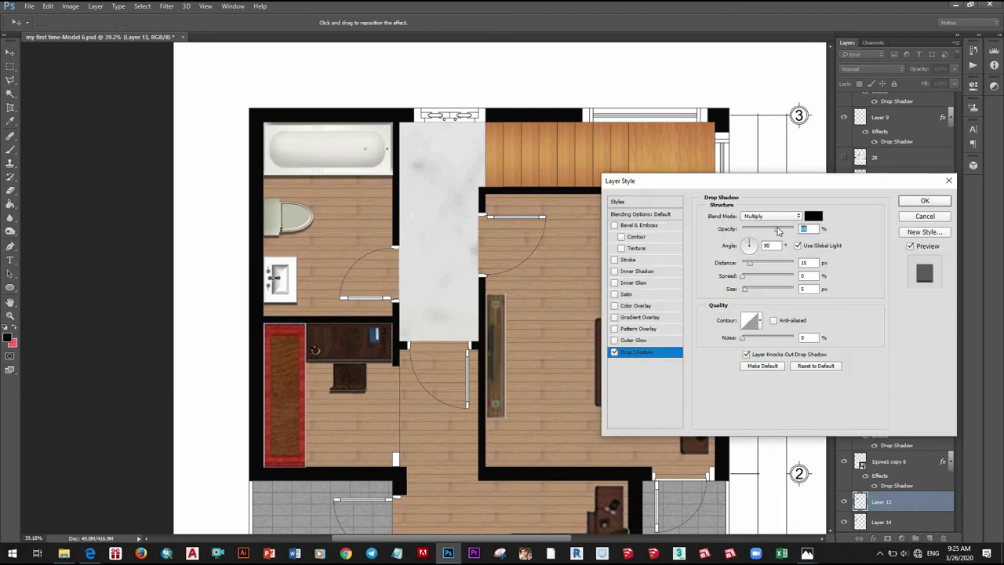
pyautogui.click(926, 200)
pyautogui.click(882, 522)
pyautogui.click(873, 539)
pyautogui.click(894, 532)
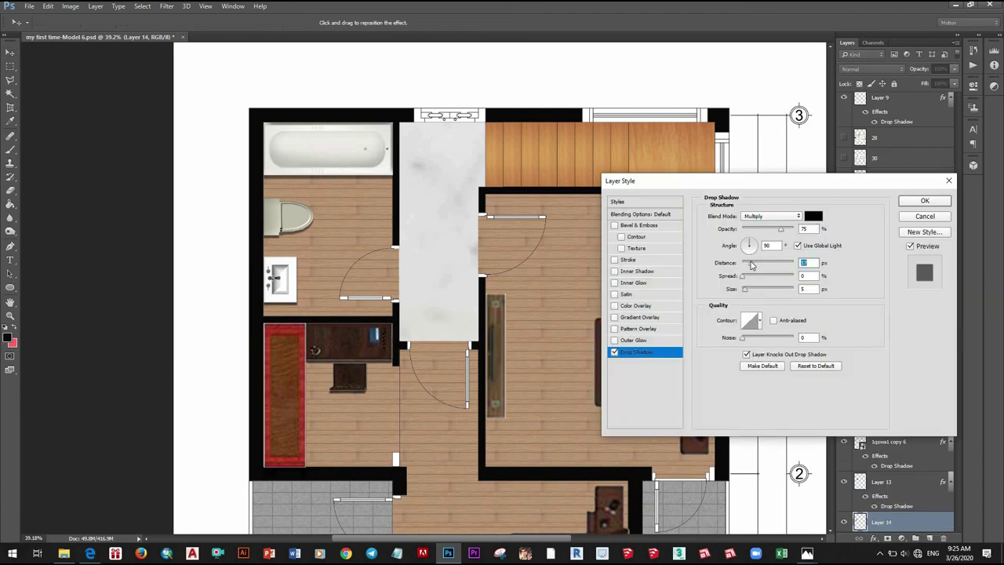
pyautogui.click(925, 200)
# - Add drop shadows to Layer 12 copy and Layer 5
pyautogui.click(882, 521)
pyautogui.click(873, 539)
pyautogui.click(894, 530)
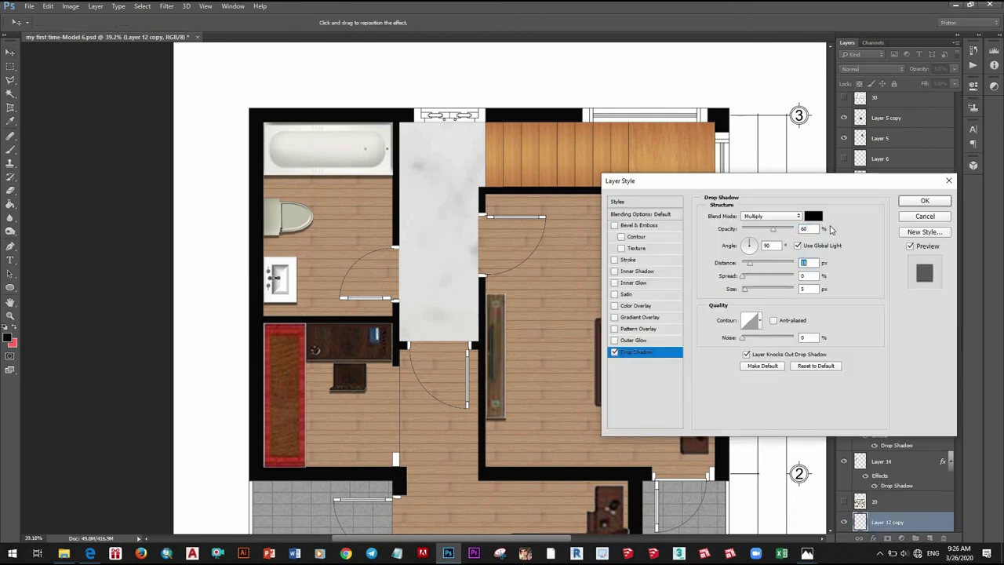
pyautogui.click(925, 200)
pyautogui.click(882, 118)
pyautogui.click(873, 539)
pyautogui.click(894, 529)
pyautogui.moveTo(643, 181); pyautogui.dragTo(290, 113)
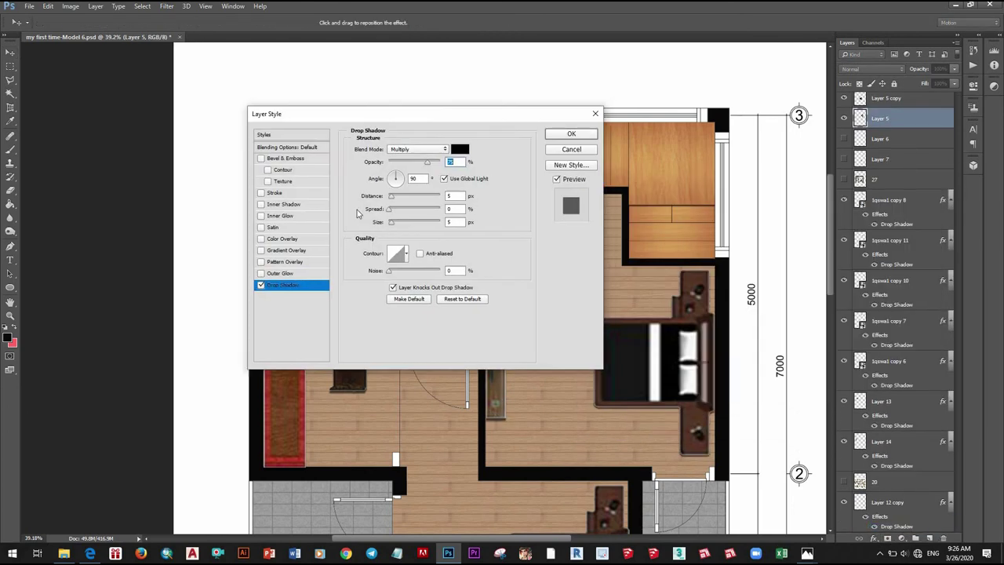
pyautogui.click(571, 133)
# - Add drop shadows to Layer 12, adjusting its distance, and to Layer 5 copy
pyautogui.scroll(-3, 502, 314)
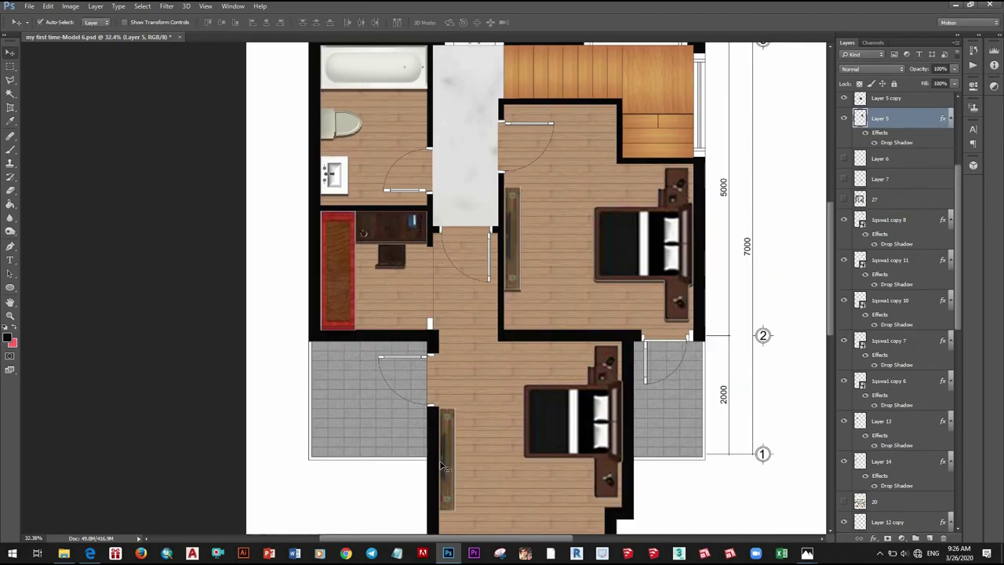
pyautogui.click(882, 521)
pyautogui.click(873, 539)
pyautogui.click(894, 529)
pyautogui.click(395, 197)
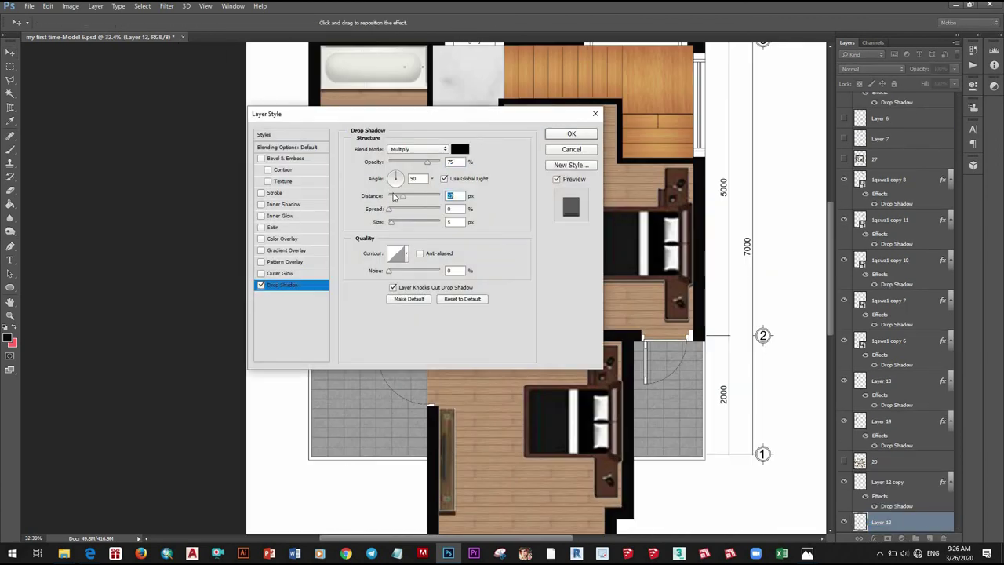
pyautogui.press('Return')
pyautogui.click(887, 102)
pyautogui.click(873, 539)
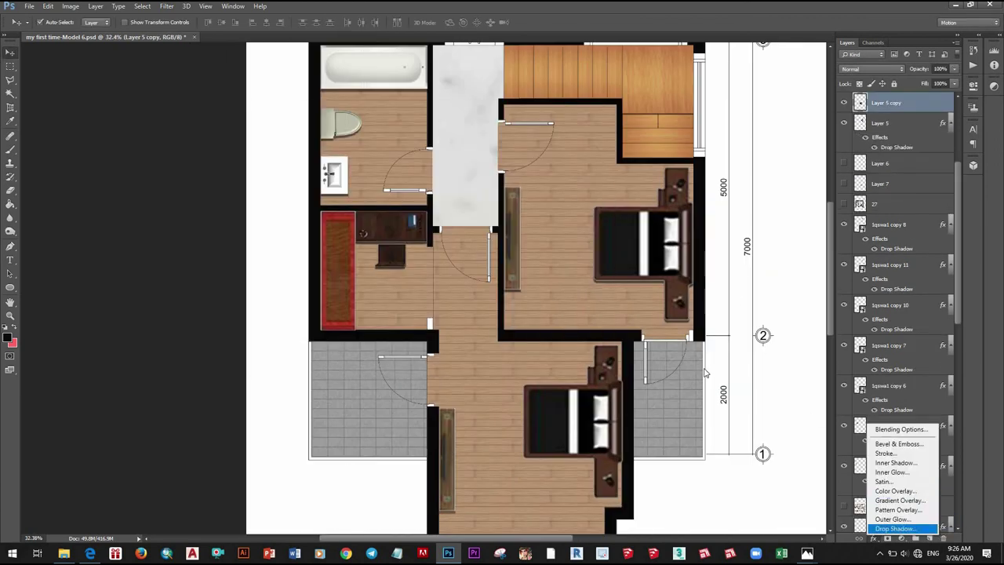
pyautogui.click(894, 530)
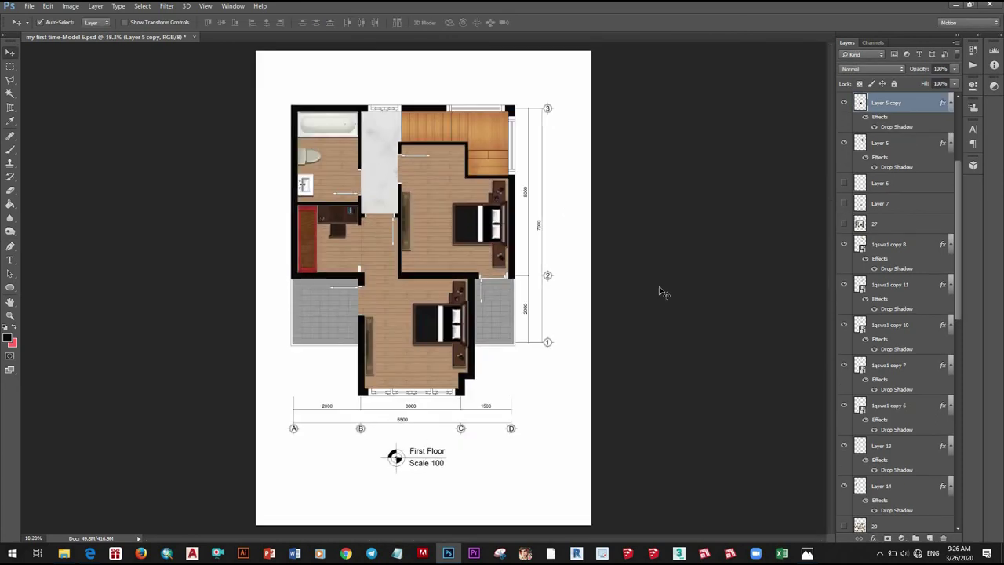